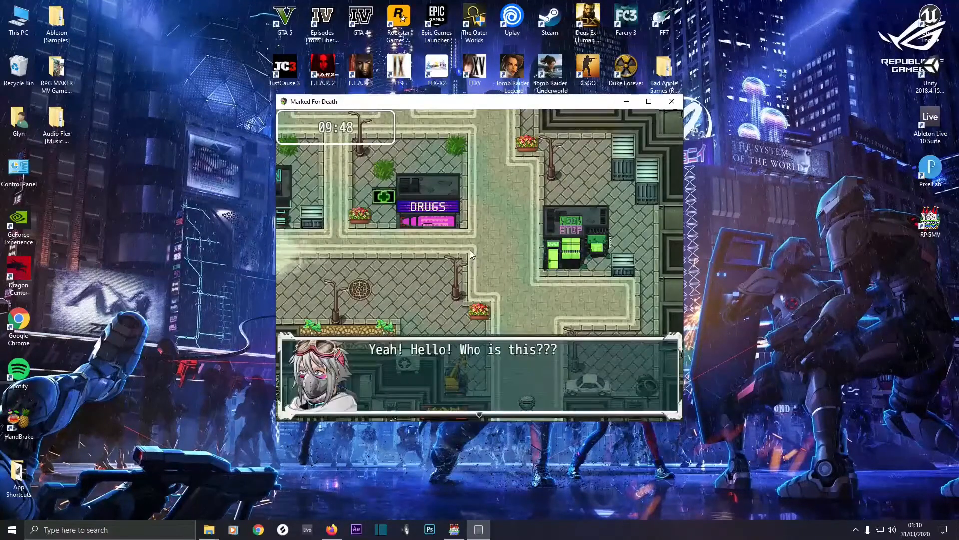
Step: Advance the phone conversation with the bearded caller through to its last message
{"action": "left_click", "coordinate": [484, 259]}
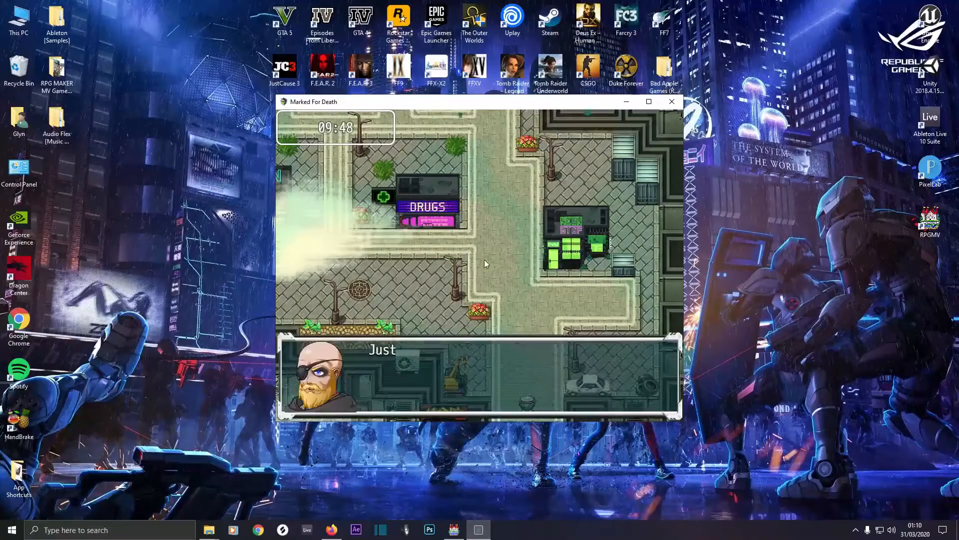
{"action": "left_click", "coordinate": [484, 259]}
{"action": "left_click", "coordinate": [484, 260]}
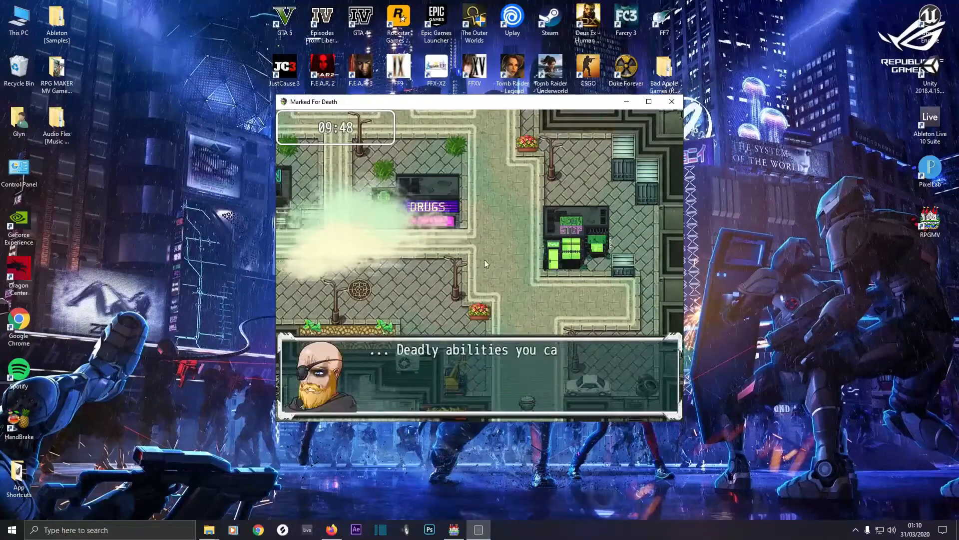
{"action": "left_click", "coordinate": [484, 259]}
{"action": "left_click", "coordinate": [485, 259]}
{"action": "left_click", "coordinate": [485, 259]}
{"action": "left_click", "coordinate": [484, 259]}
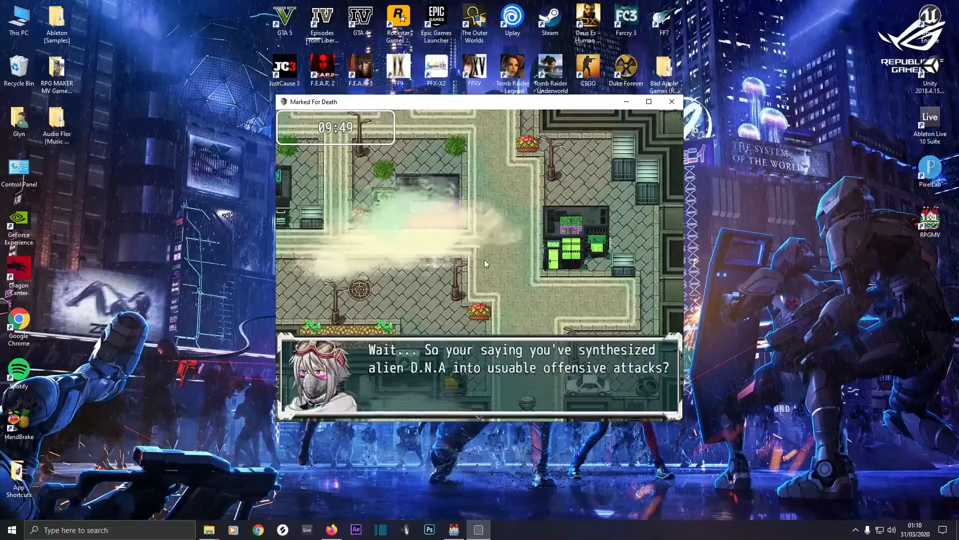
{"action": "left_click", "coordinate": [485, 259]}
{"action": "left_click", "coordinate": [484, 259]}
{"action": "left_click", "coordinate": [484, 260]}
{"action": "left_click", "coordinate": [484, 259]}
{"action": "left_click", "coordinate": [484, 259]}
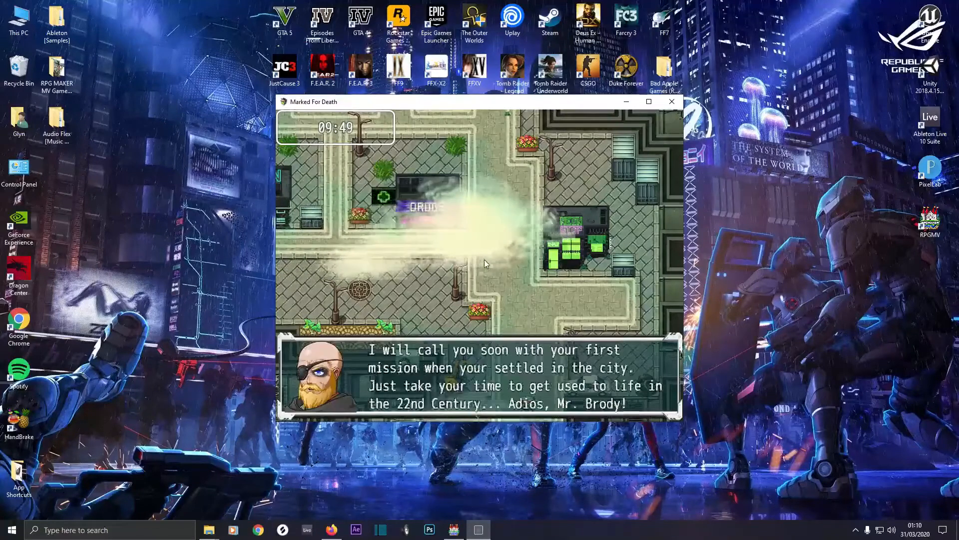
{"action": "left_click", "coordinate": [484, 260]}
Step: Walk the character through the city streets to the Costa Del Lopez hotel and go inside
{"action": "left_click_drag", "start_coordinate": [520, 229], "coordinate": [611, 131]}
{"action": "key", "text": "Up"}
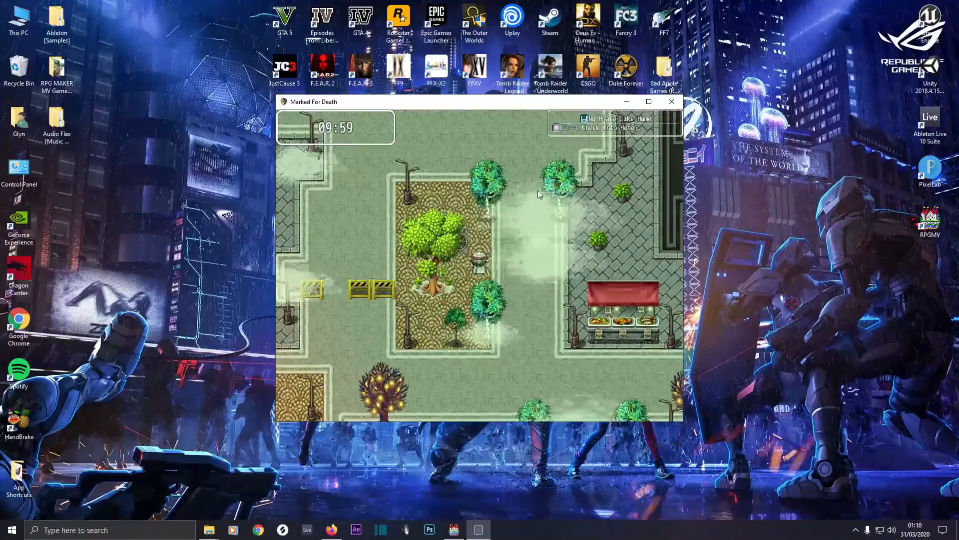
{"action": "left_click_drag", "start_coordinate": [500, 165], "coordinate": [483, 229]}
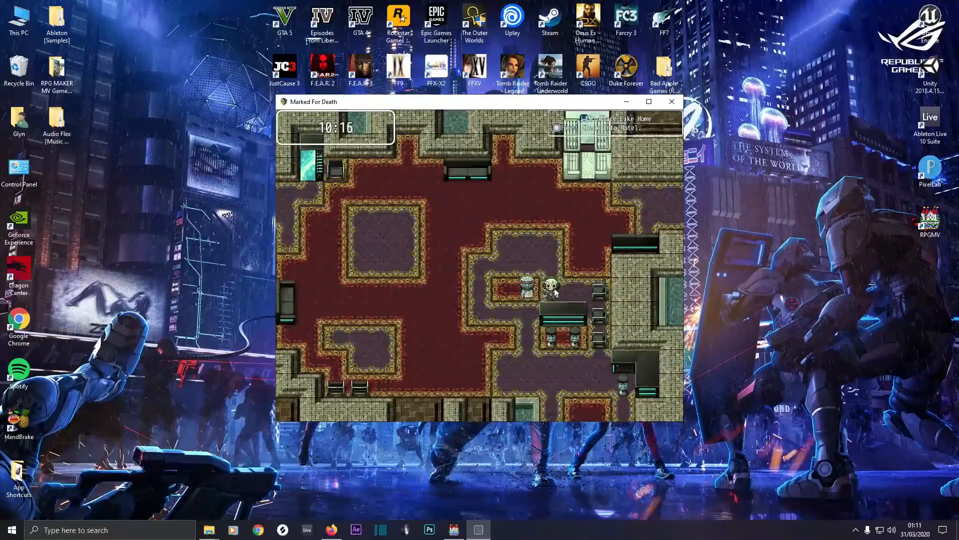
Step: Talk to the hotel receptionist, request the reservation and finish the check-in dialogue
{"action": "left_click", "coordinate": [551, 286]}
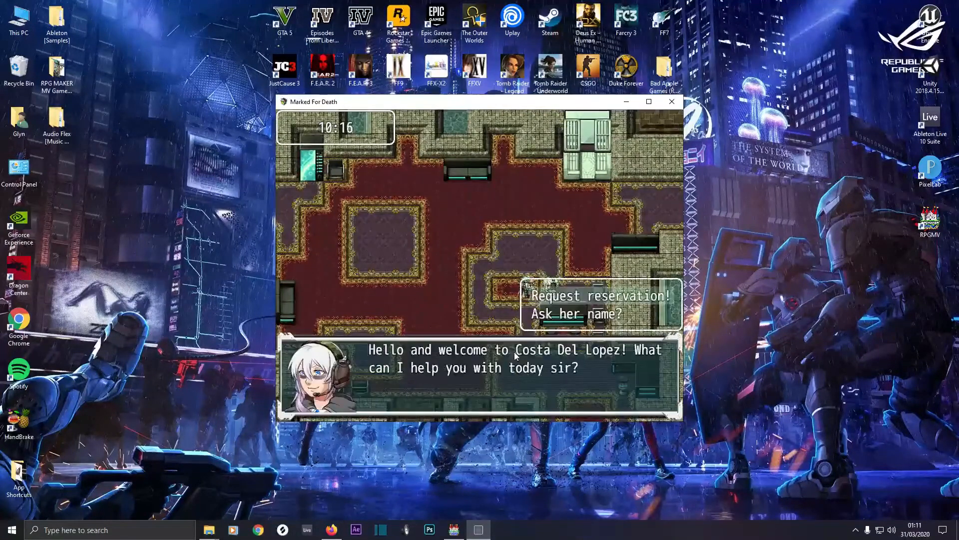
{"action": "left_click", "coordinate": [552, 298]}
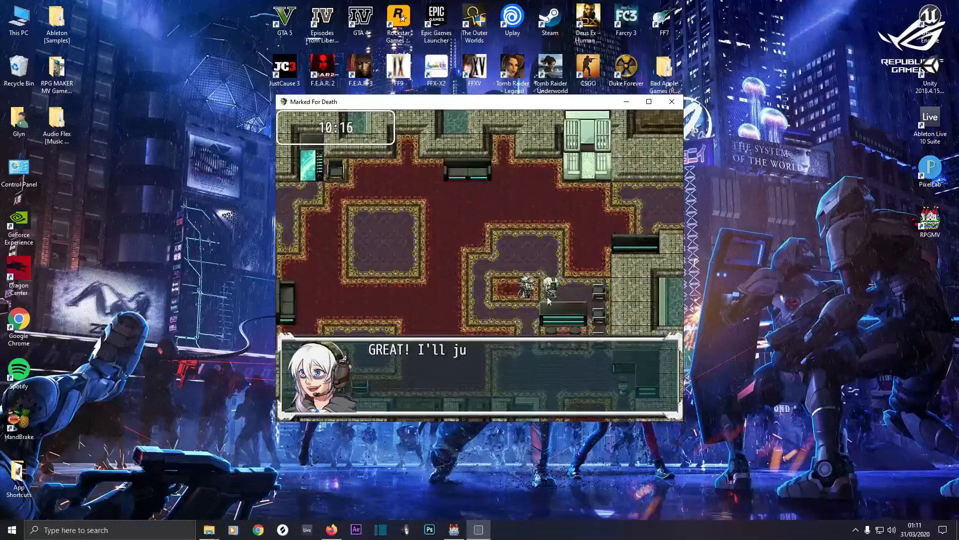
{"action": "left_click", "coordinate": [507, 303]}
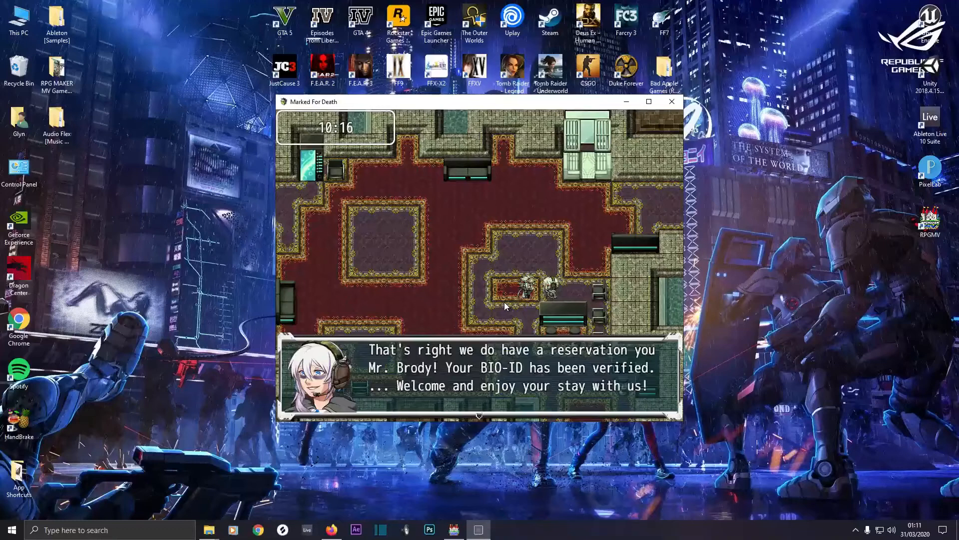
{"action": "left_click", "coordinate": [505, 302]}
Step: Walk from the lobby along the hotel corridor and enter the character's labelled room by the red marker
{"action": "left_click", "coordinate": [399, 289]}
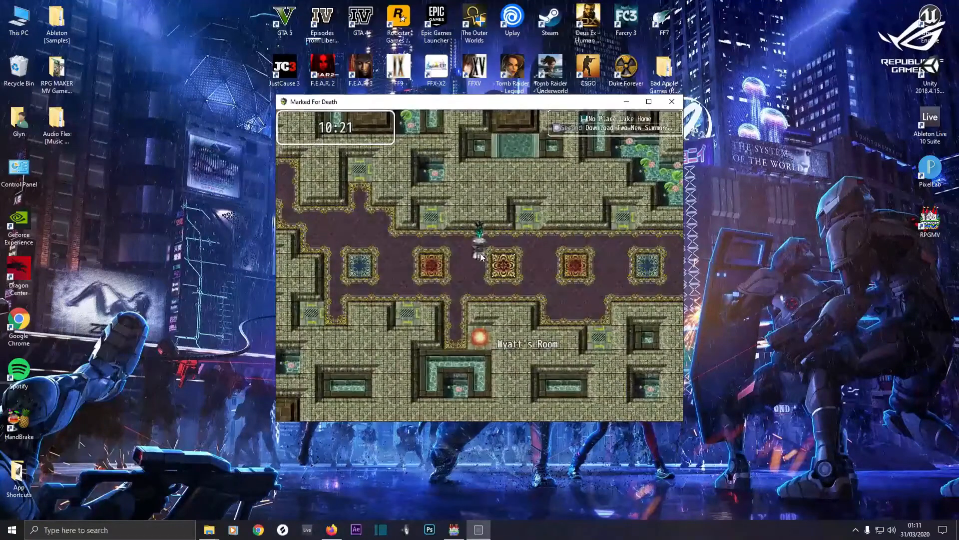
{"action": "left_click", "coordinate": [458, 261]}
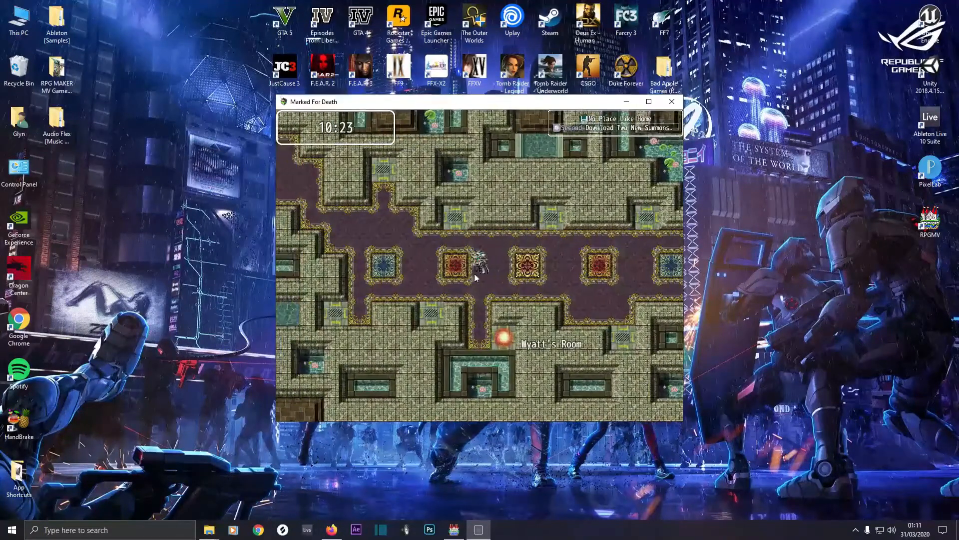
{"action": "left_click", "coordinate": [482, 342]}
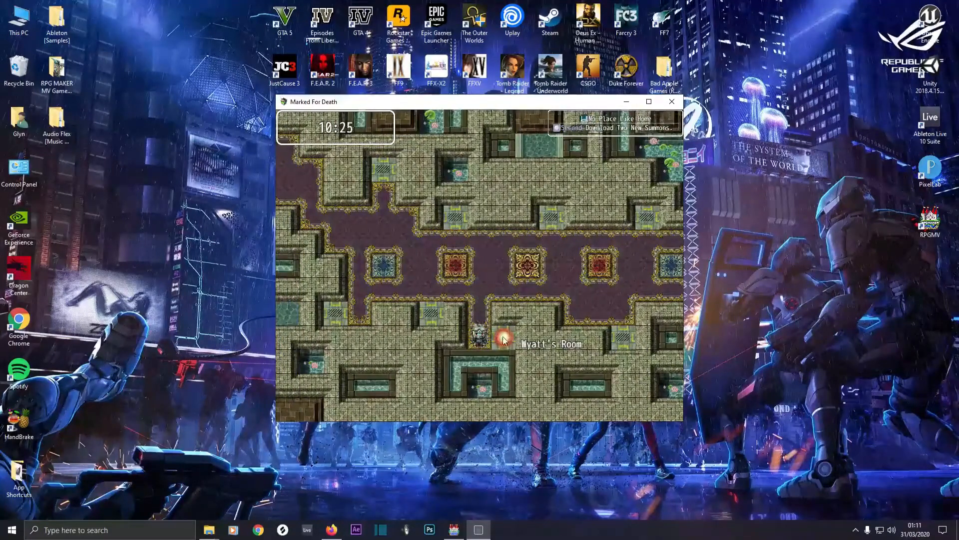
{"action": "left_click", "coordinate": [504, 340]}
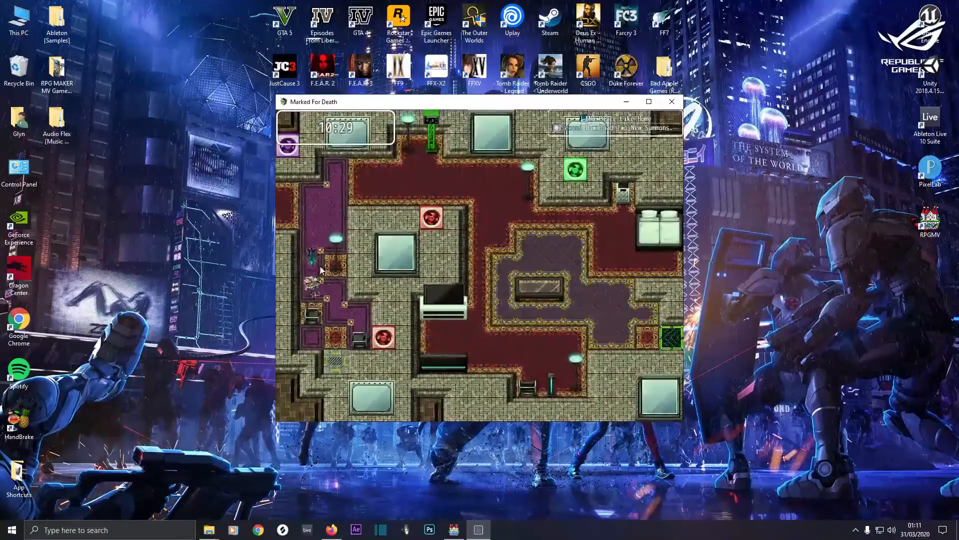
Step: Check for new messages at the message center beside the bed and dismiss the notice
{"action": "left_click", "coordinate": [622, 195]}
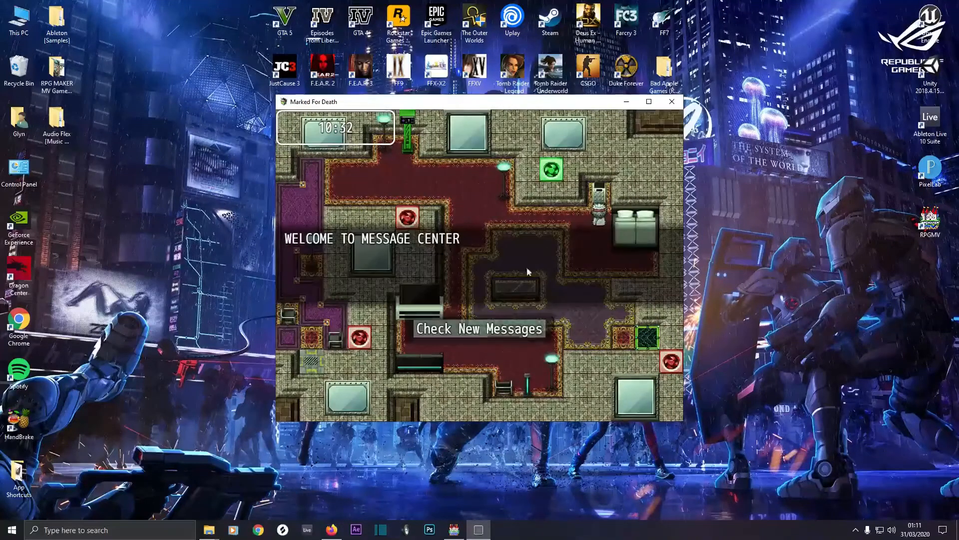
{"action": "left_click", "coordinate": [489, 328]}
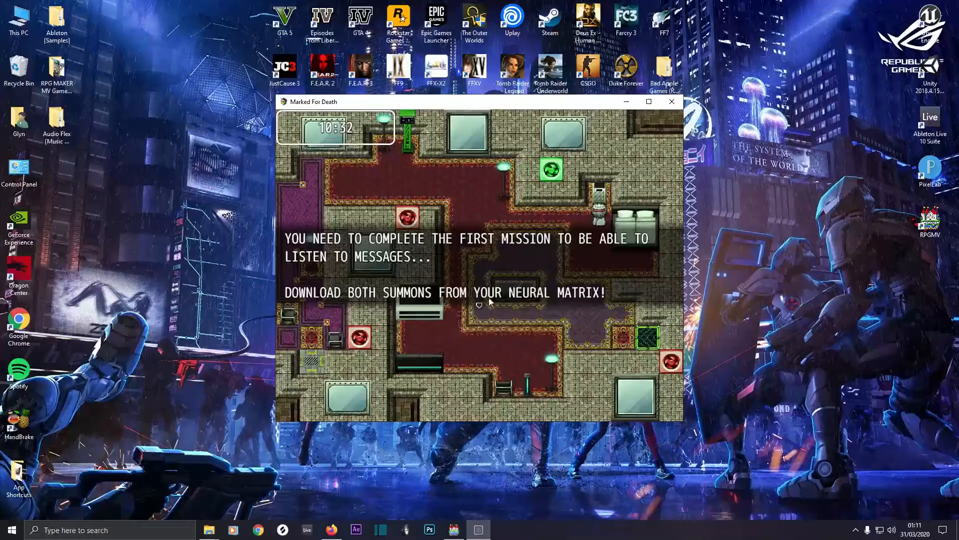
{"action": "left_click", "coordinate": [502, 259]}
Step: Walk to the green neural matrix terminal and download the Inferno and Frostbyte summons
{"action": "left_click", "coordinate": [448, 219]}
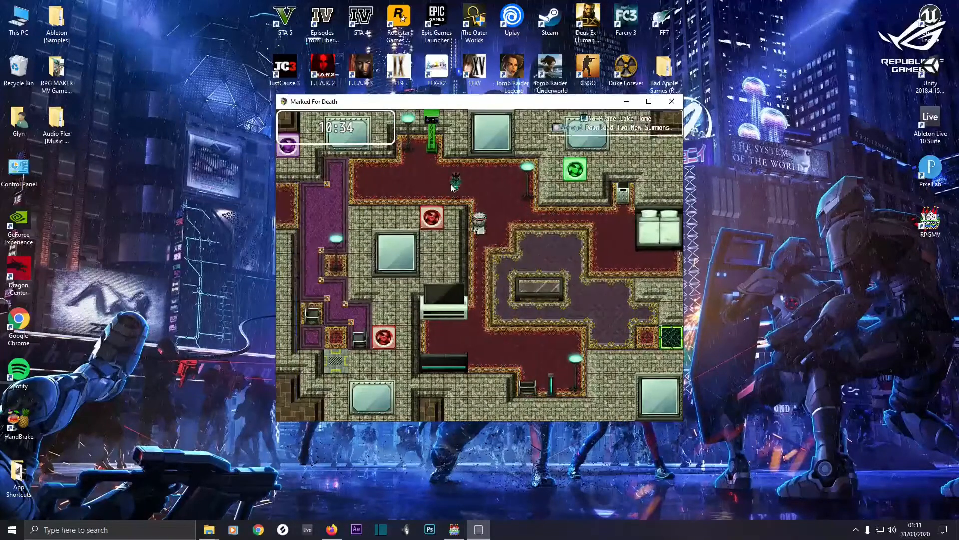
{"action": "left_click", "coordinate": [441, 157]}
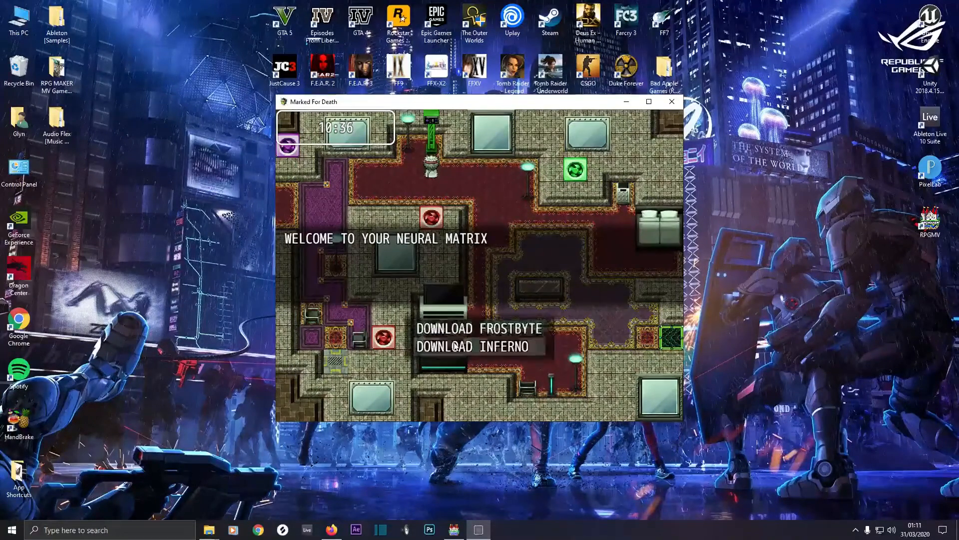
{"action": "left_click", "coordinate": [454, 341]}
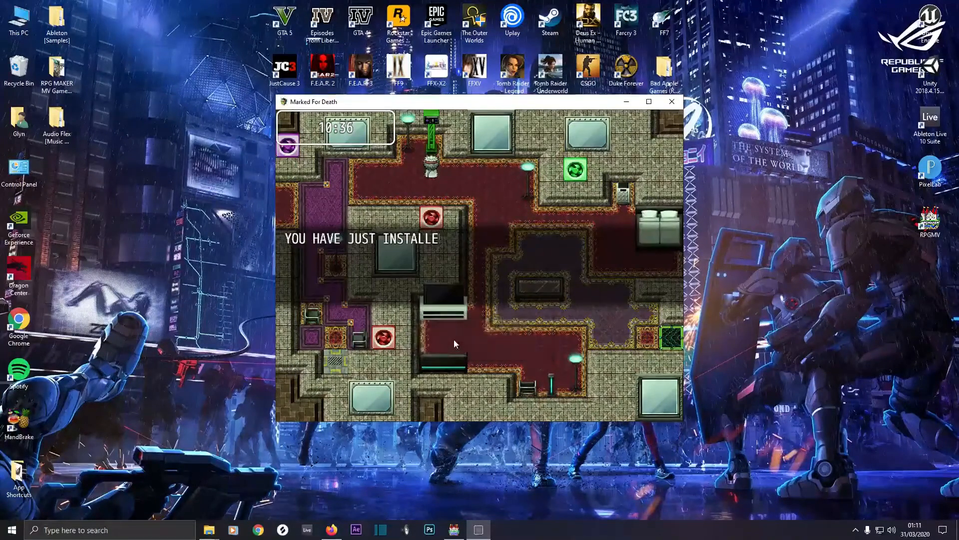
{"action": "left_click", "coordinate": [444, 292]}
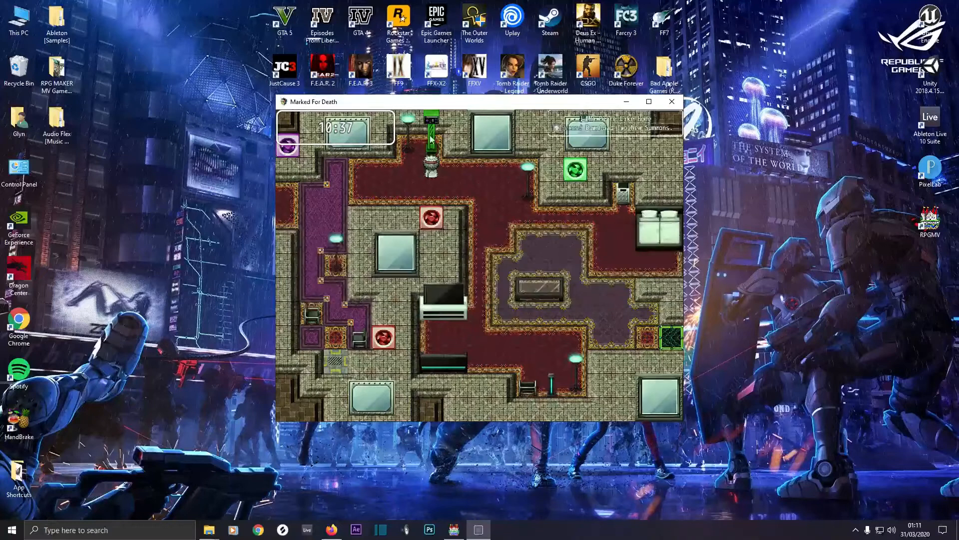
{"action": "left_click", "coordinate": [453, 302]}
{"action": "left_click", "coordinate": [458, 221]}
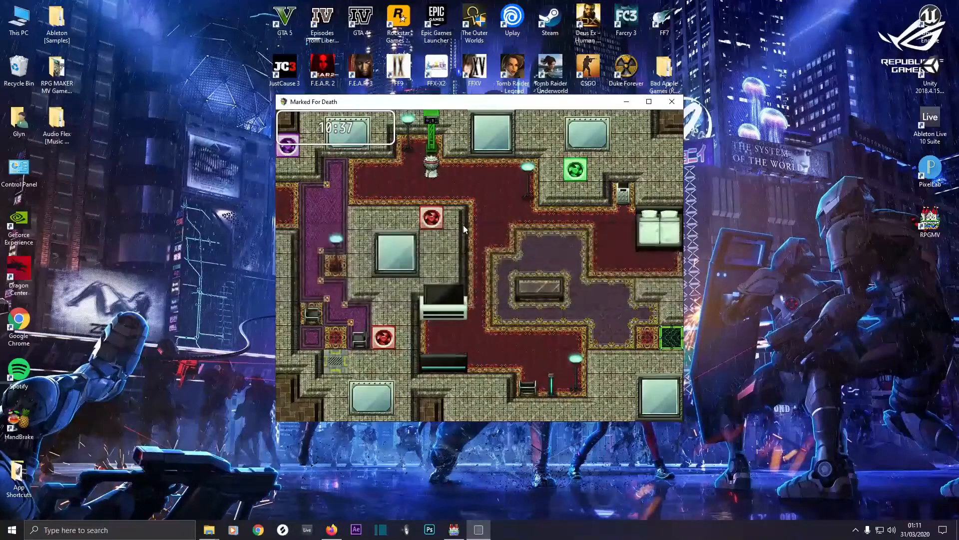
Step: Return to the message center, check new messages and advance through the caller's mission briefing
{"action": "left_click", "coordinate": [568, 229]}
{"action": "left_click", "coordinate": [593, 203]}
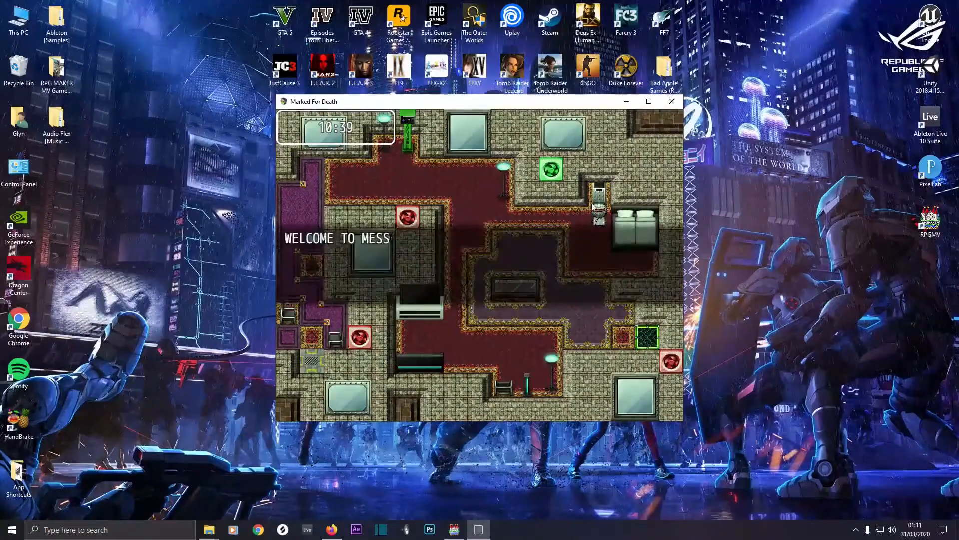
{"action": "left_click", "coordinate": [475, 336]}
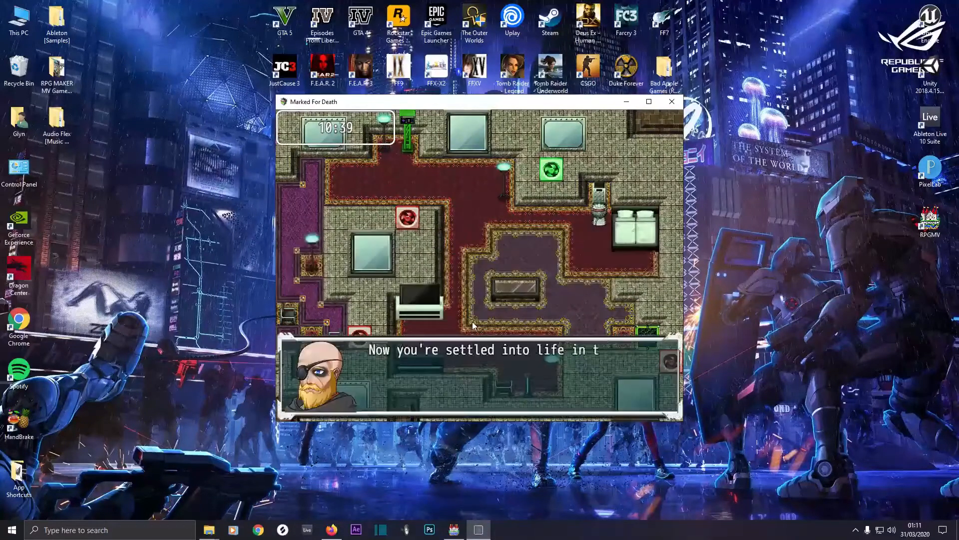
{"action": "left_click", "coordinate": [473, 325]}
{"action": "left_click", "coordinate": [474, 325]}
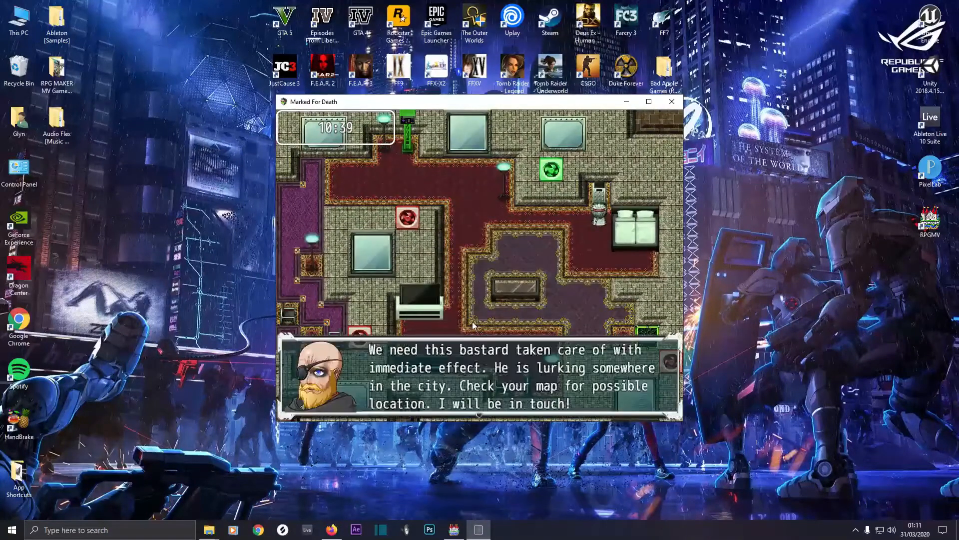
{"action": "left_click", "coordinate": [474, 325]}
{"action": "left_click", "coordinate": [473, 325]}
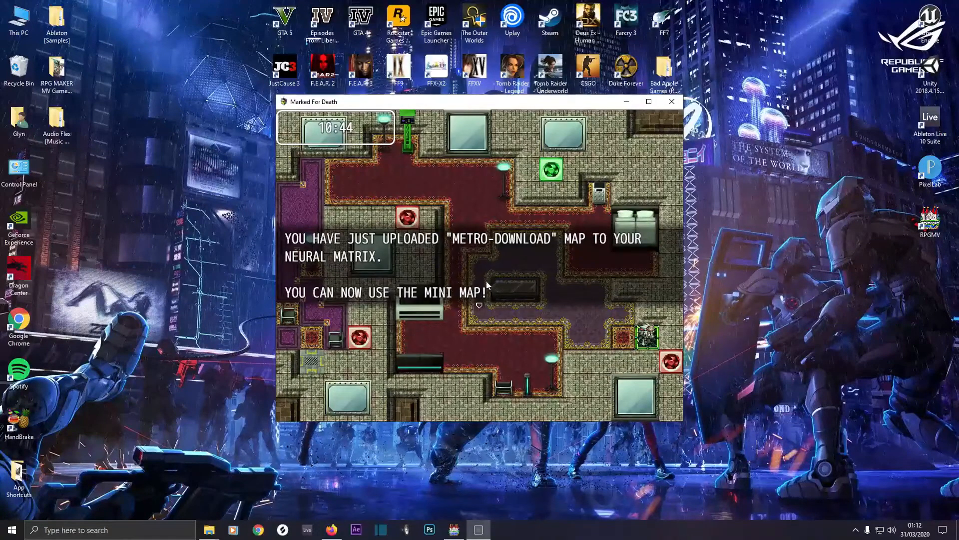
Step: Close the METRO-DOWNLOAD map upload message and walk the character out of the hotel room
{"action": "left_click", "coordinate": [483, 295]}
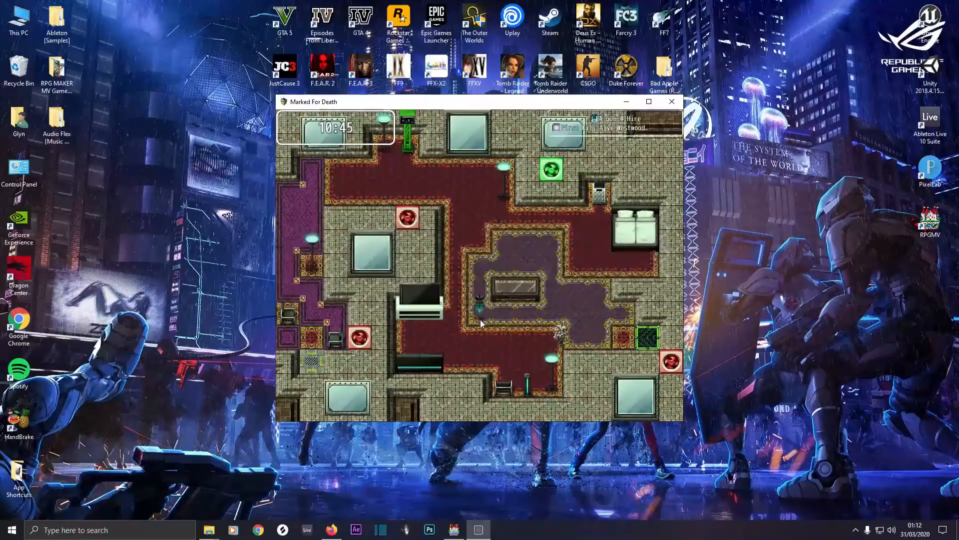
{"action": "left_click", "coordinate": [374, 188]}
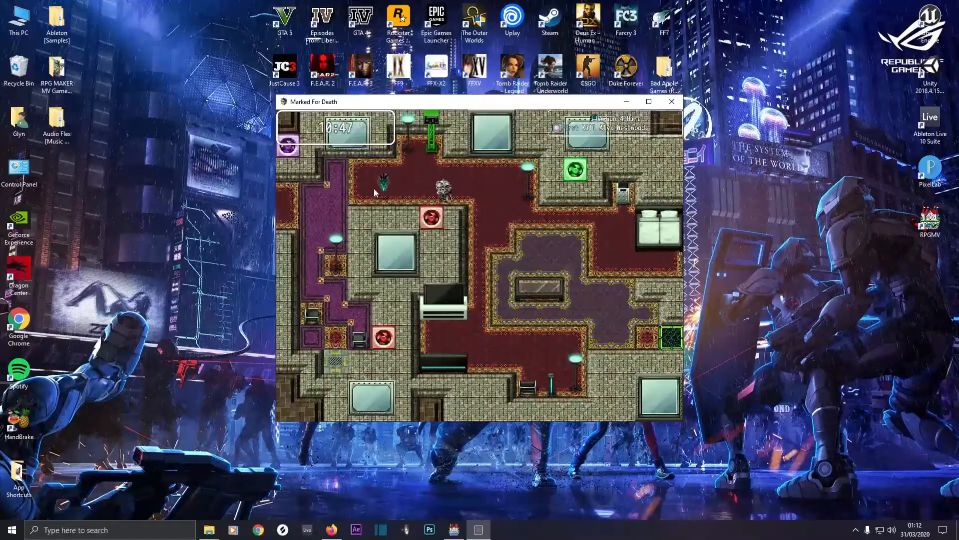
{"action": "left_click", "coordinate": [314, 260]}
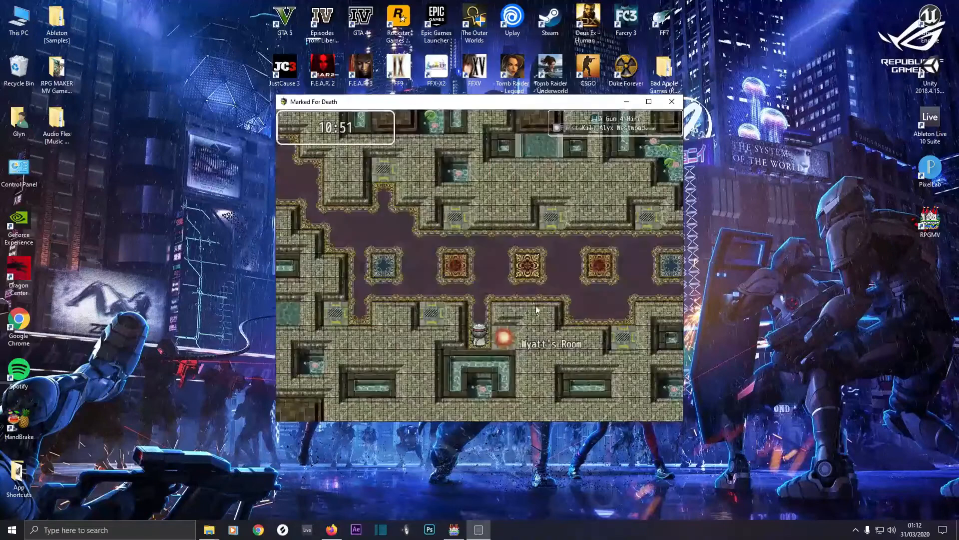
Step: Walk east along the hotel corridor into the lobby and head across it toward the exit
{"action": "left_click", "coordinate": [481, 284]}
{"action": "left_click", "coordinate": [614, 254]}
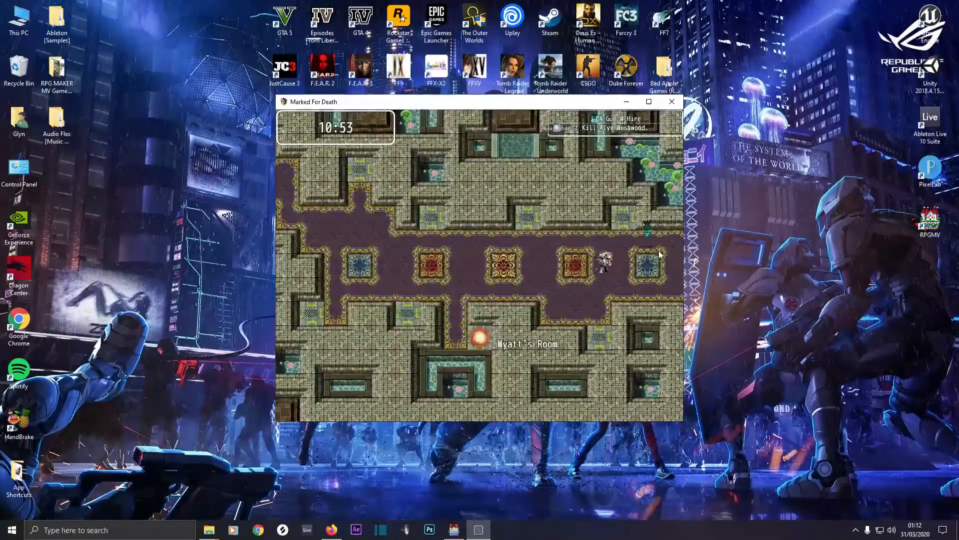
{"action": "left_click", "coordinate": [659, 255]}
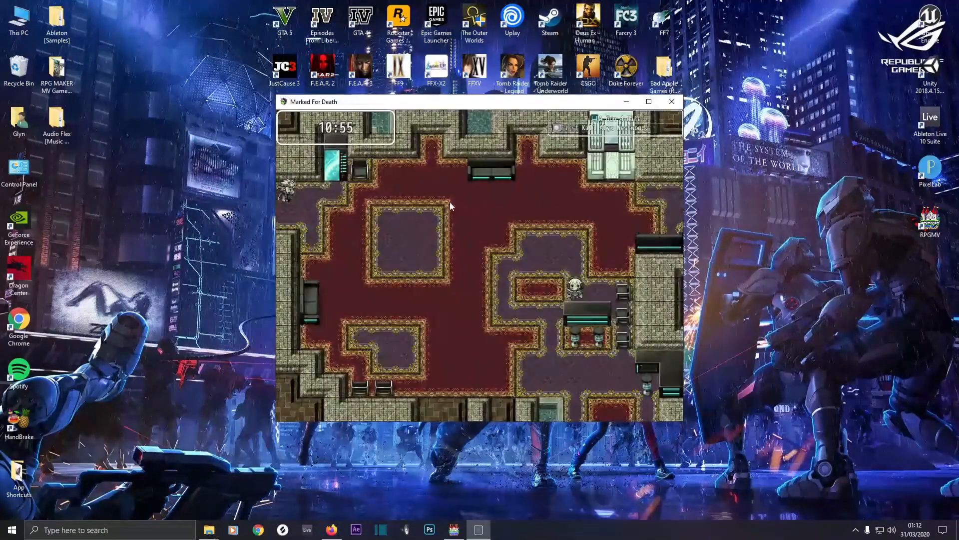
{"action": "left_click", "coordinate": [514, 227]}
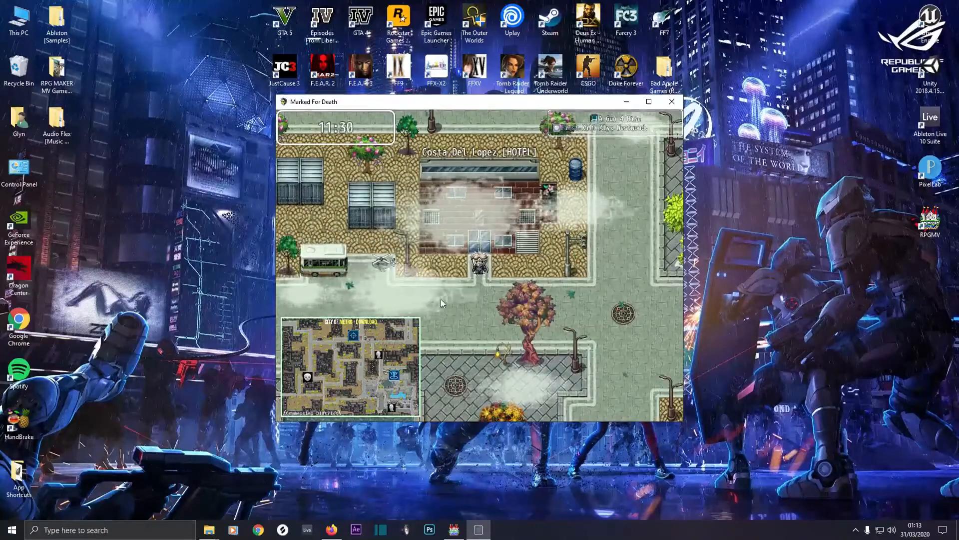
Step: Board the aircraft parked beside the bus outside the hotel and fly it east and south over the city
{"action": "key", "text": "Left"}
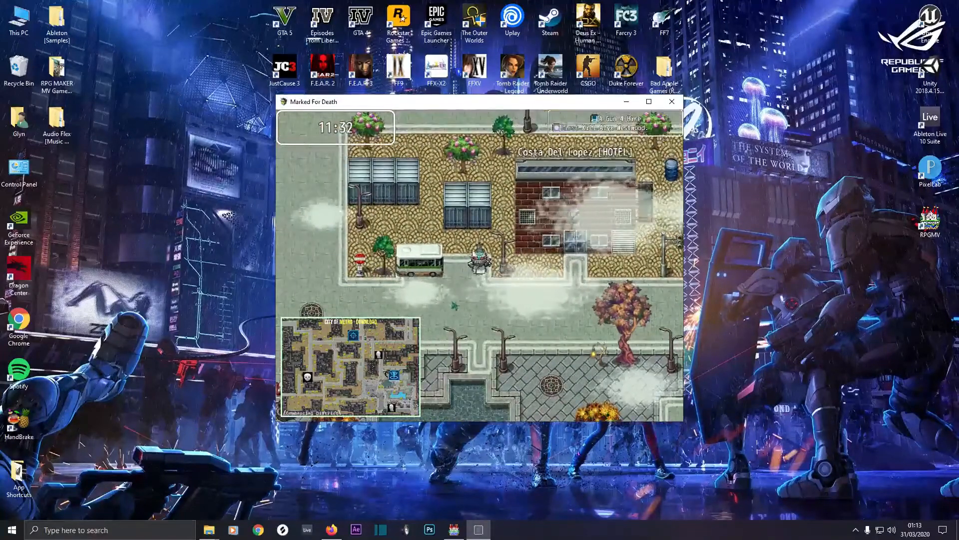
{"action": "key", "text": "Return"}
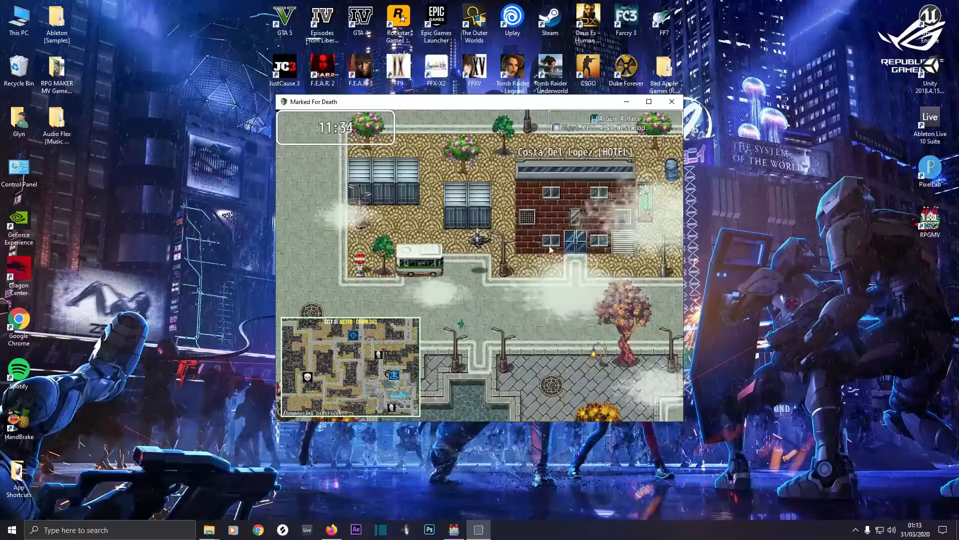
{"action": "key", "text": "Right"}
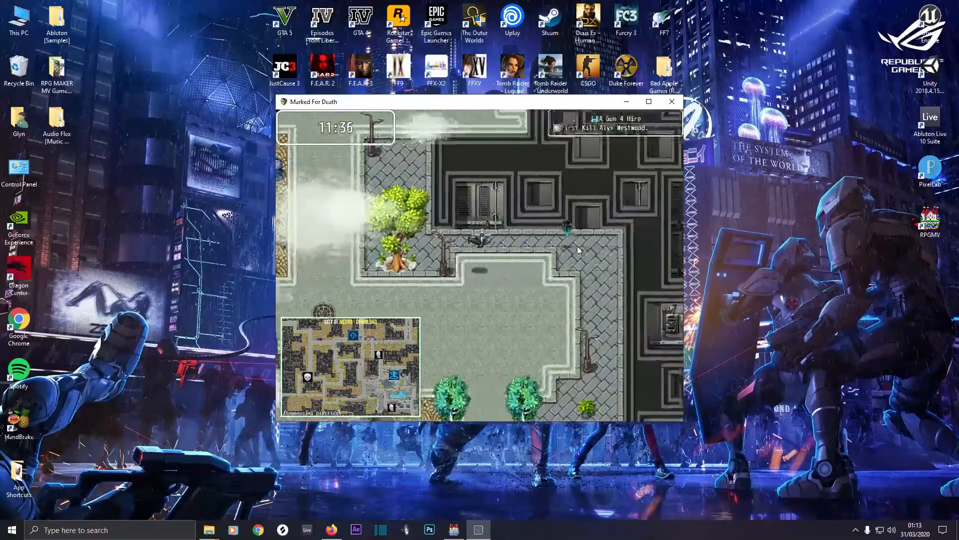
{"action": "key", "text": "Right"}
{"action": "key", "text": "Up"}
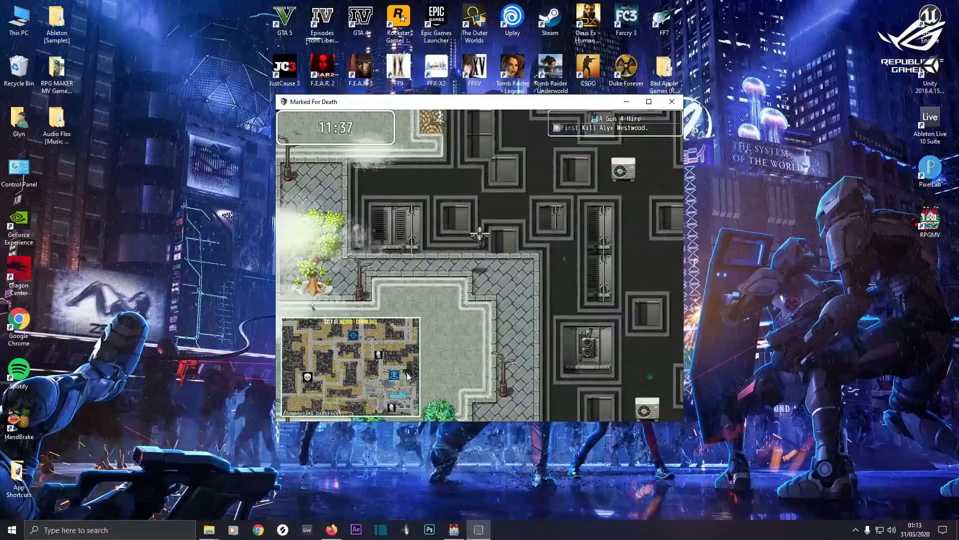
{"action": "key", "text": "Down"}
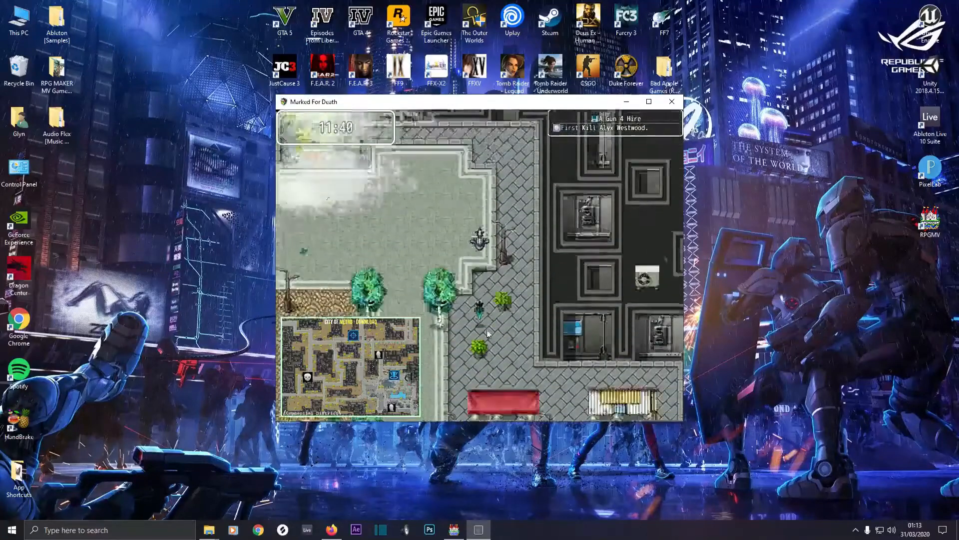
Step: Fly the aircraft south past the drug store and west across the Commercial District
{"action": "key", "text": "Down"}
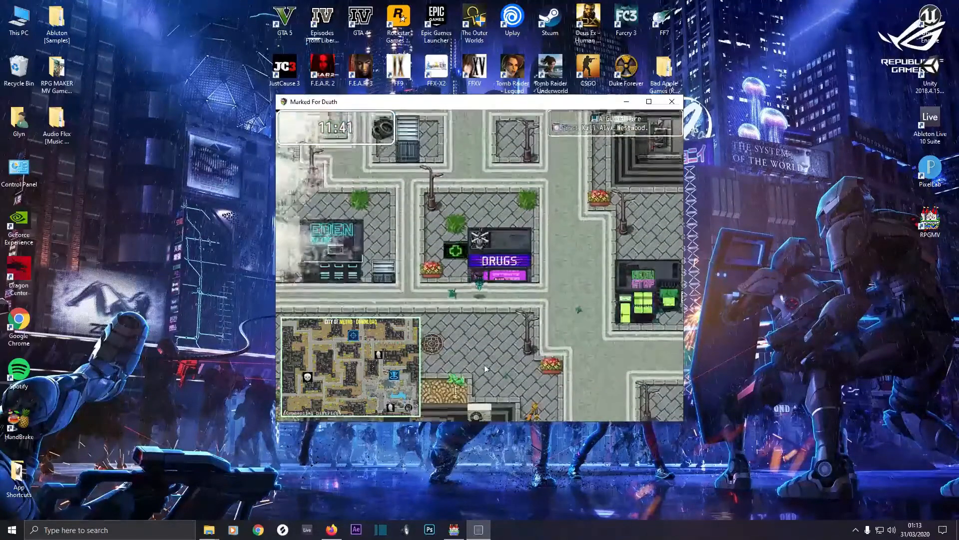
{"action": "key", "text": "Left"}
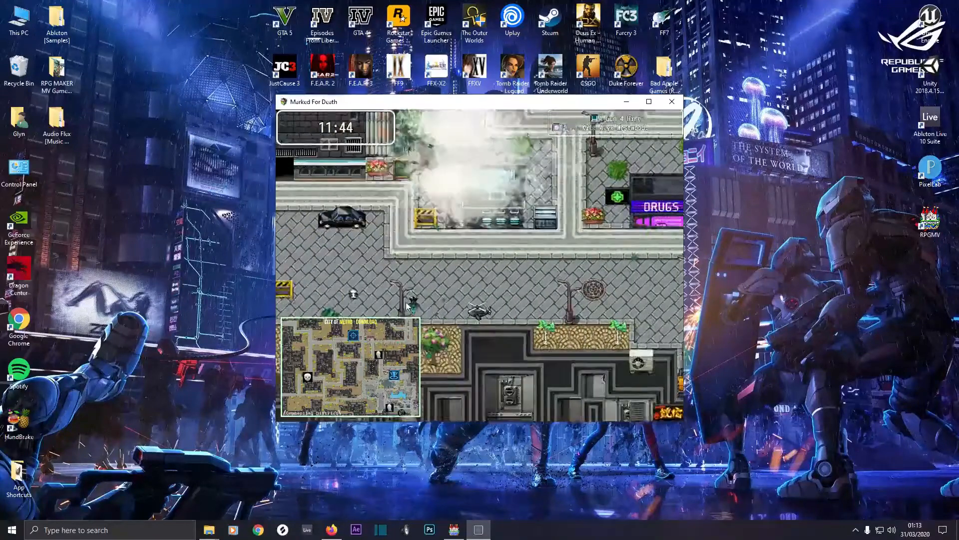
{"action": "key", "text": "Left"}
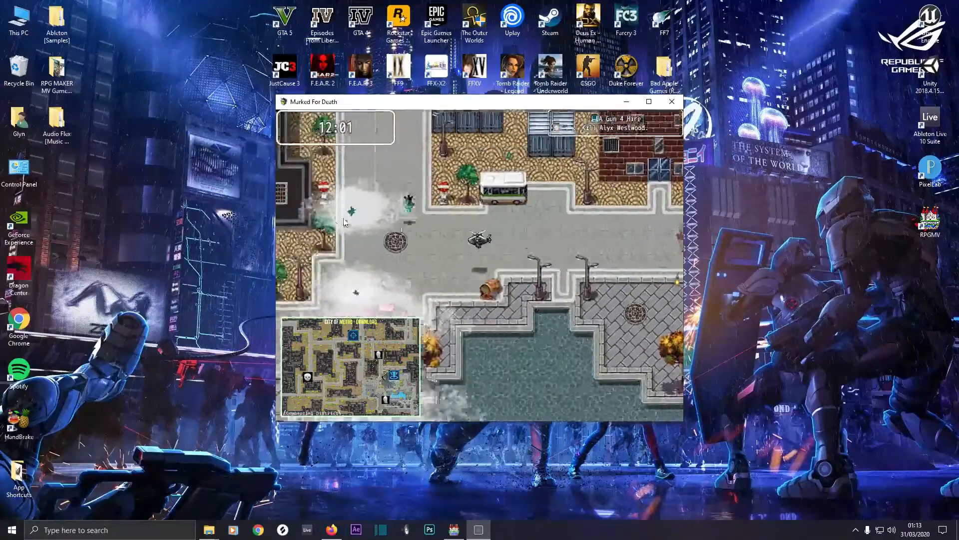
{"action": "key", "text": "Left"}
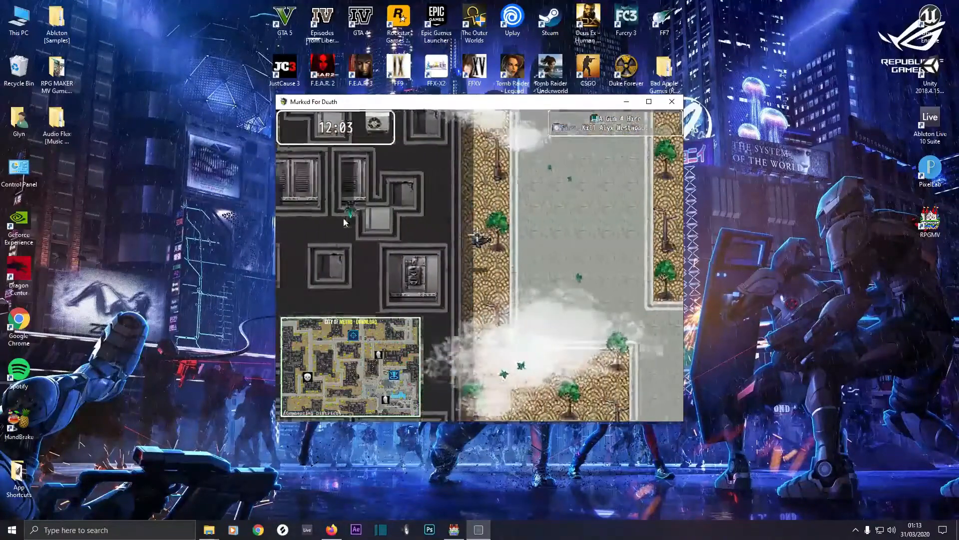
{"action": "key", "text": "Left"}
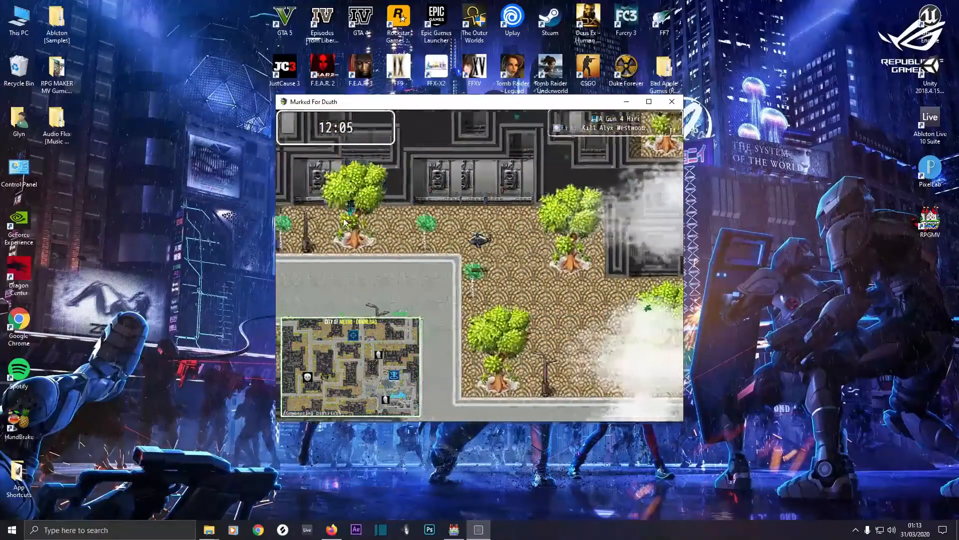
Step: Fly the aircraft north over the city to the narrow tree-lined road with the yellow barriers
{"action": "key", "text": "Up"}
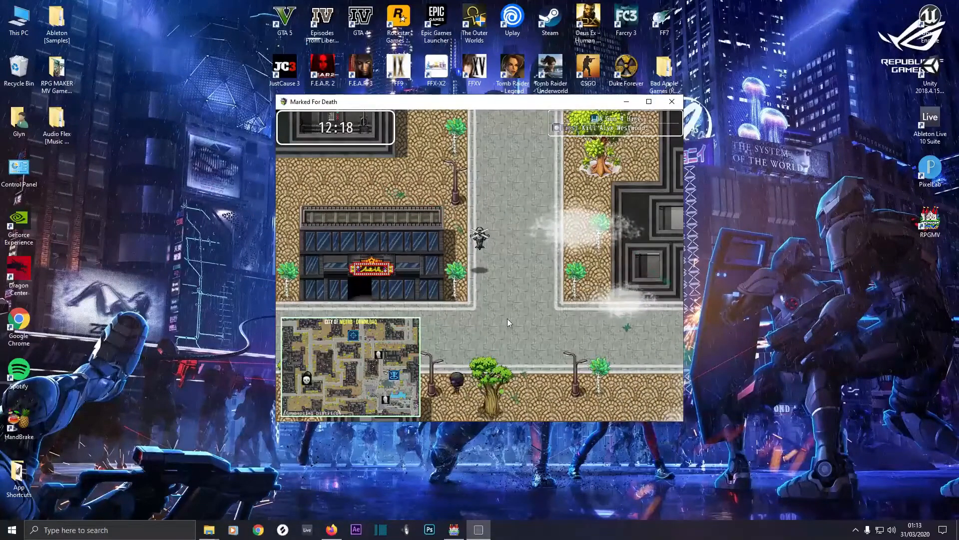
{"action": "left_click_drag", "start_coordinate": [502, 317], "coordinate": [478, 160]}
{"action": "left_click", "coordinate": [394, 205]}
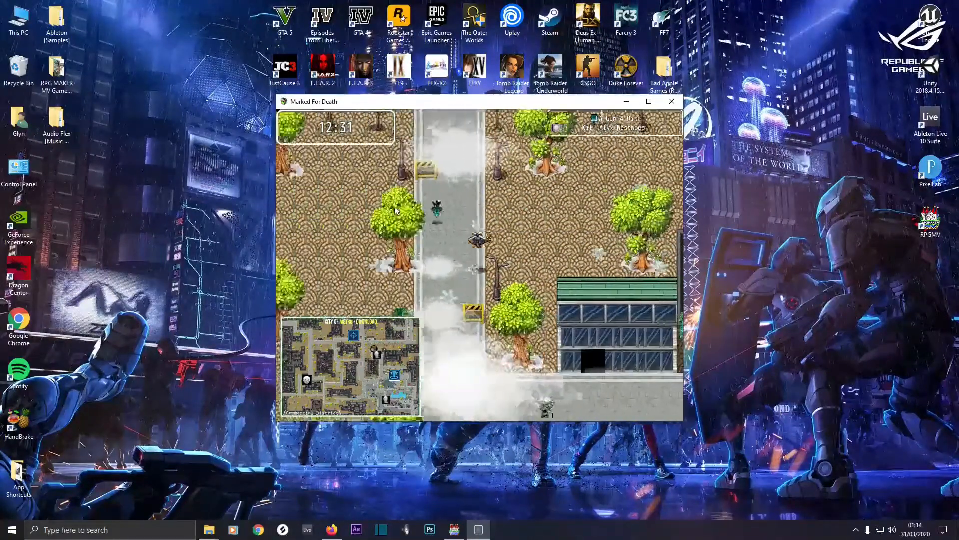
{"action": "left_click_drag", "start_coordinate": [479, 305], "coordinate": [479, 305]}
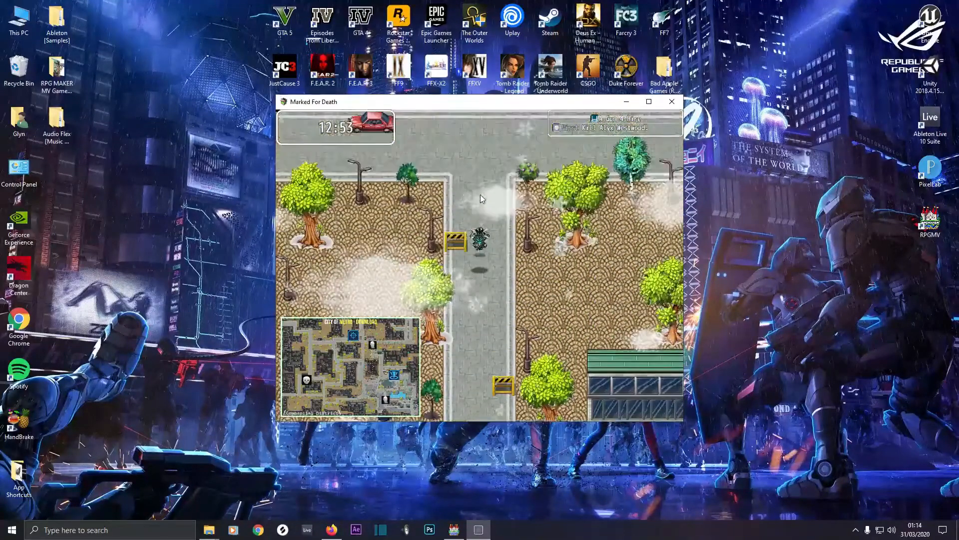
Step: Close the playtest, switch to RPG Maker MV and open the event beside the air-conditioning unit in the Commercial District
{"action": "left_click", "coordinate": [673, 103]}
{"action": "left_click", "coordinate": [454, 530]}
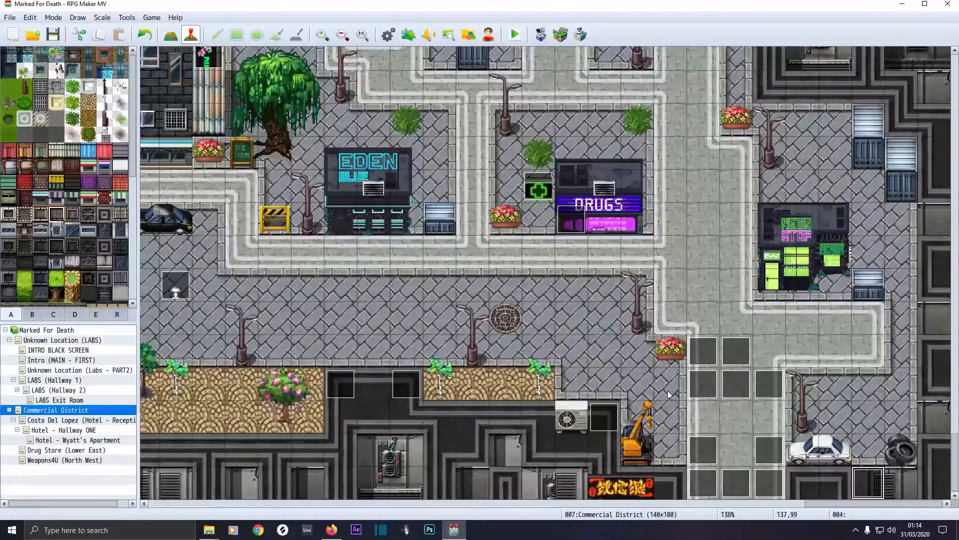
{"action": "double_click", "coordinate": [603, 414]}
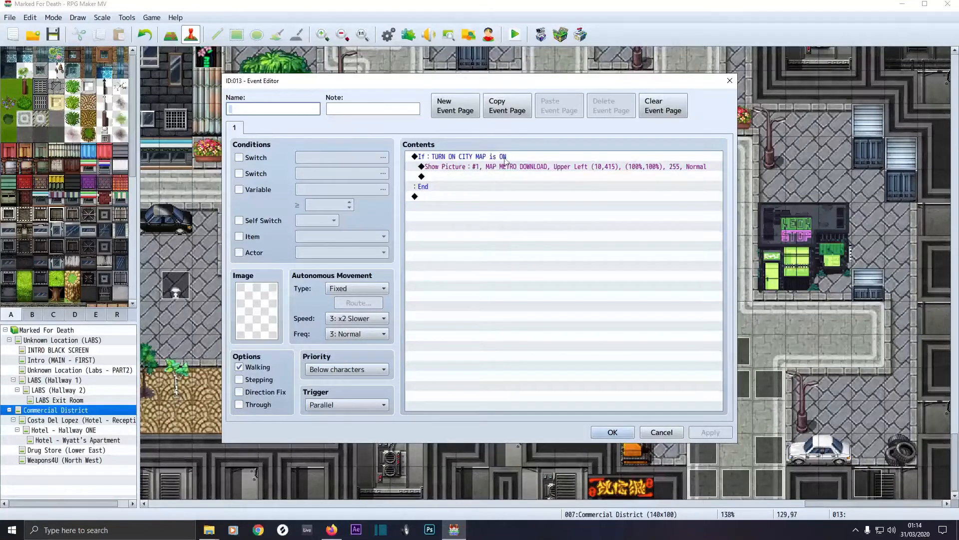
Step: Inspect the event's TURN ON CITY MAP conditional branch and its list of switches, leaving both without changes
{"action": "double_click", "coordinate": [482, 163]}
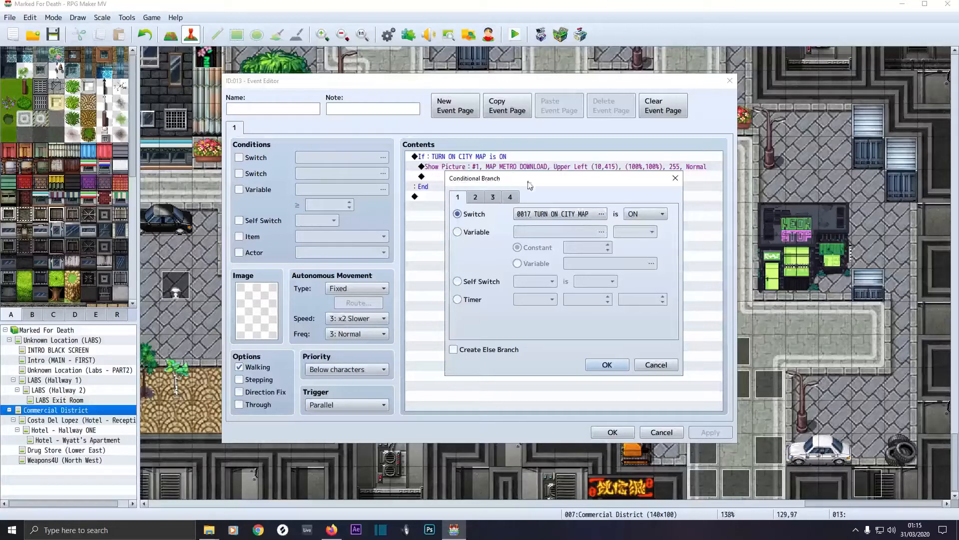
{"action": "left_click", "coordinate": [544, 214]}
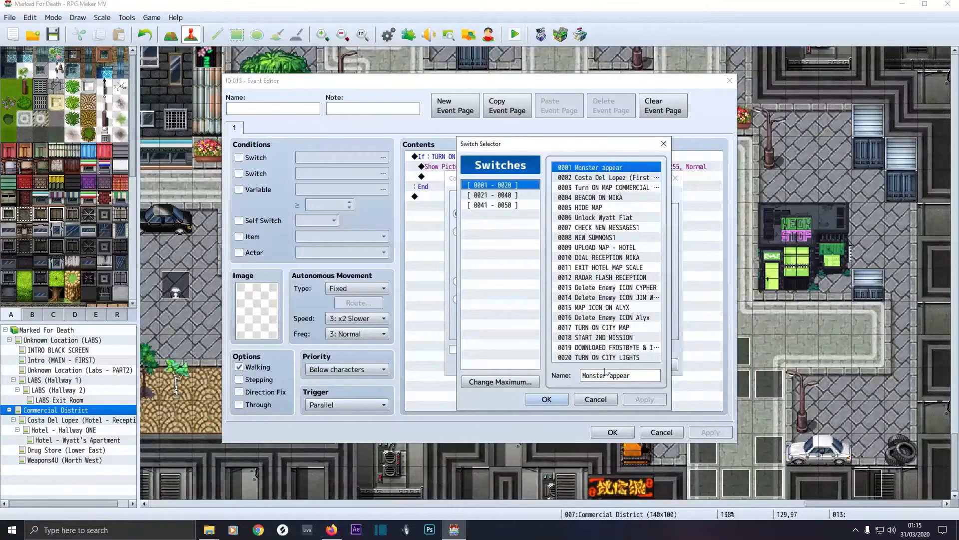
{"action": "left_click", "coordinate": [603, 400]}
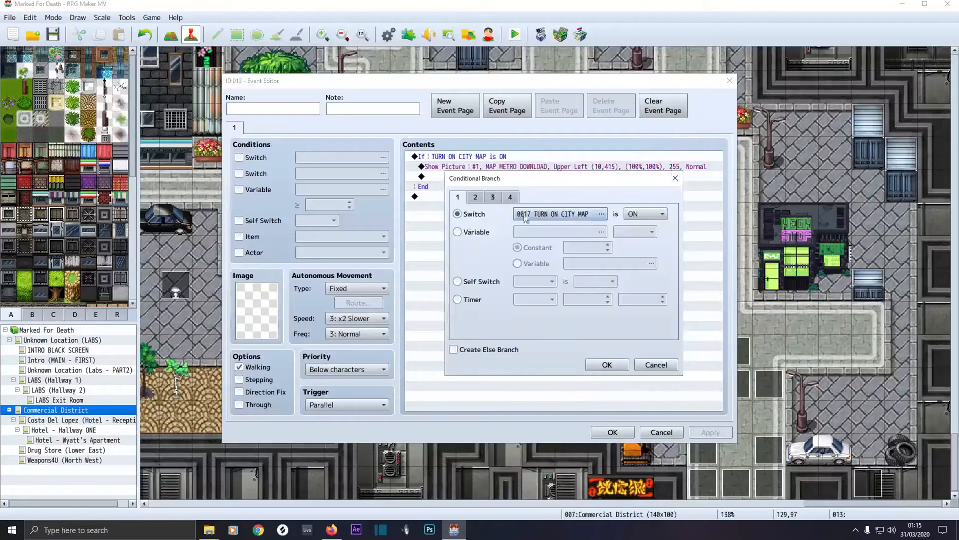
{"action": "left_click", "coordinate": [654, 366]}
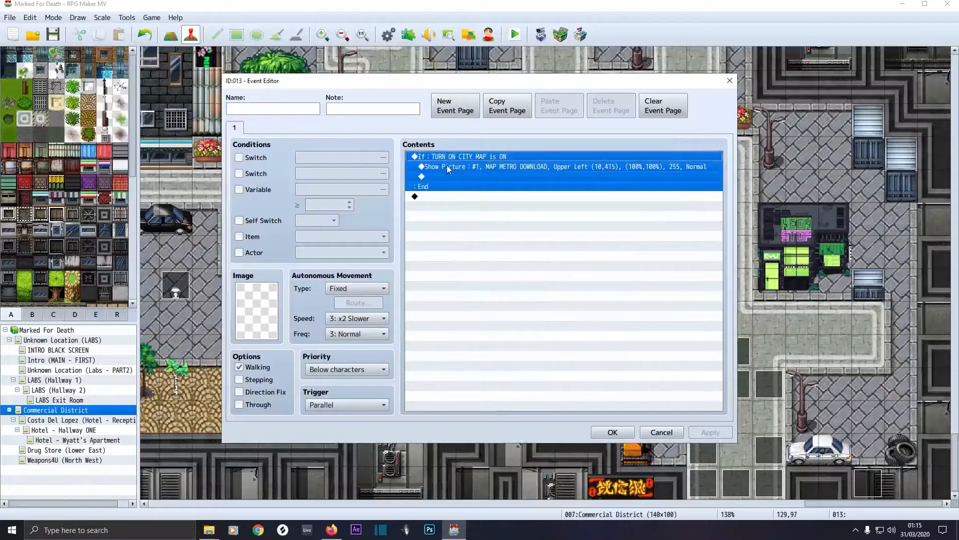
Step: View the settings of the event's Show Picture command and switch to the pictures folder in File Explorer
{"action": "double_click", "coordinate": [459, 167]}
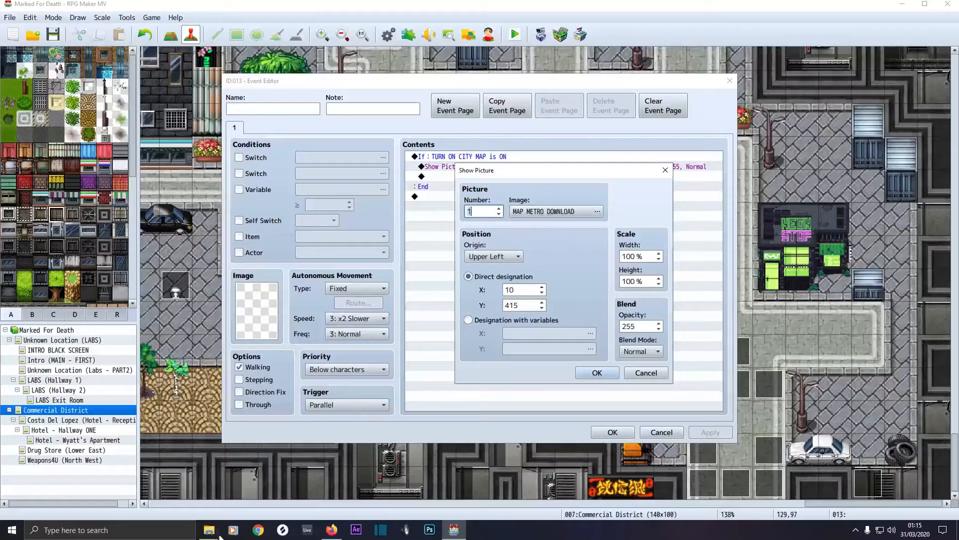
{"action": "mouse_move", "coordinate": [210, 536]}
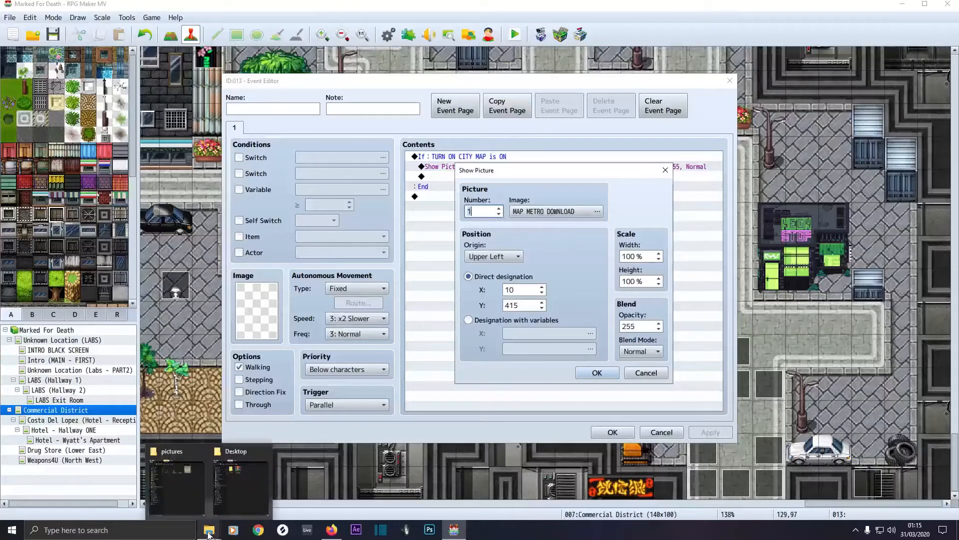
{"action": "left_click", "coordinate": [178, 483]}
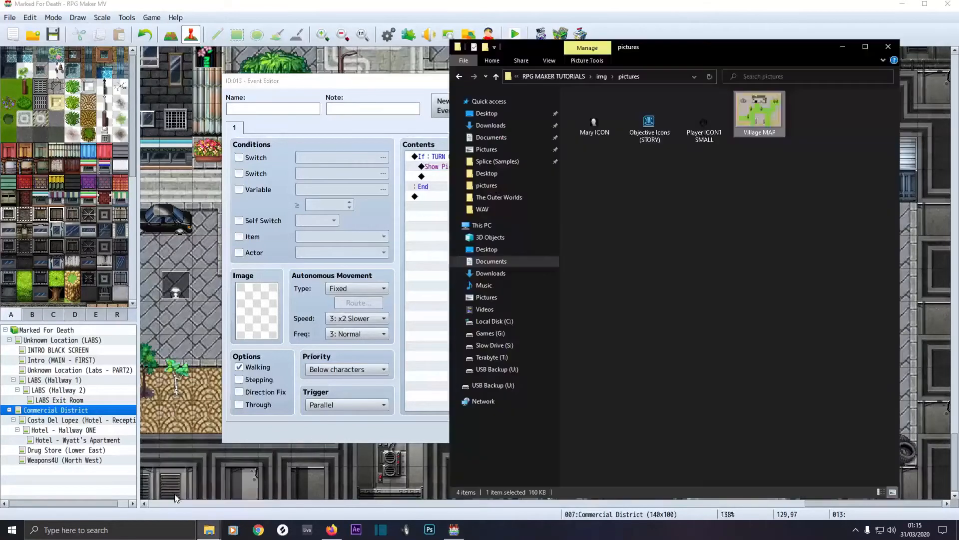
Step: Trace the picture location from Bad Apple Games (RPG MAKER) through RPG MAKER TUTORIALS and img to the pictures folder
{"action": "left_click", "coordinate": [496, 77]}
{"action": "left_click", "coordinate": [496, 77]}
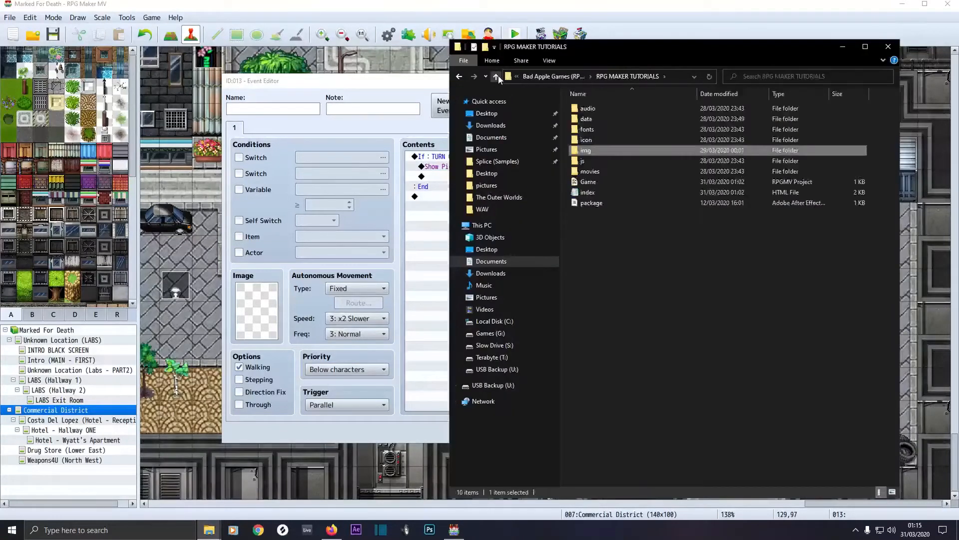
{"action": "left_click", "coordinate": [496, 77]}
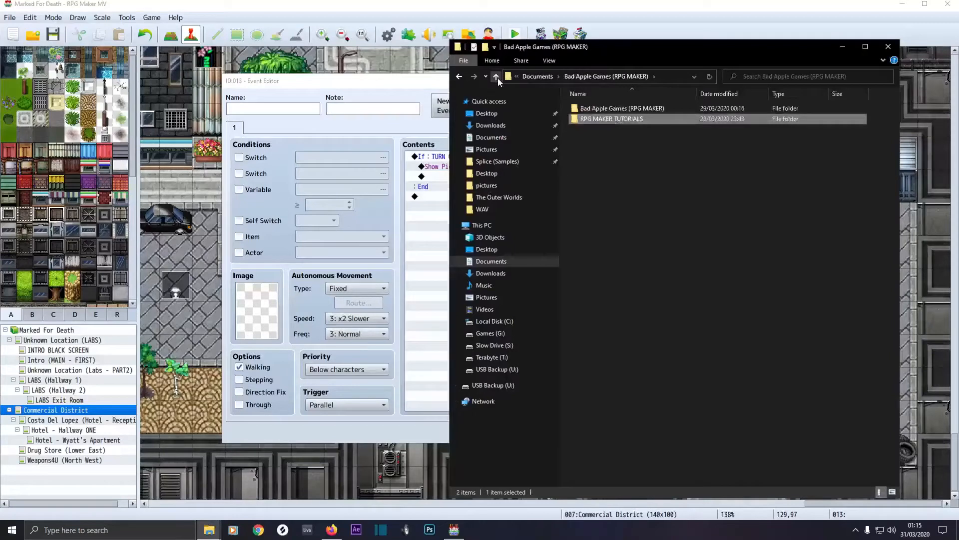
{"action": "double_click", "coordinate": [594, 120]}
{"action": "double_click", "coordinate": [591, 151]}
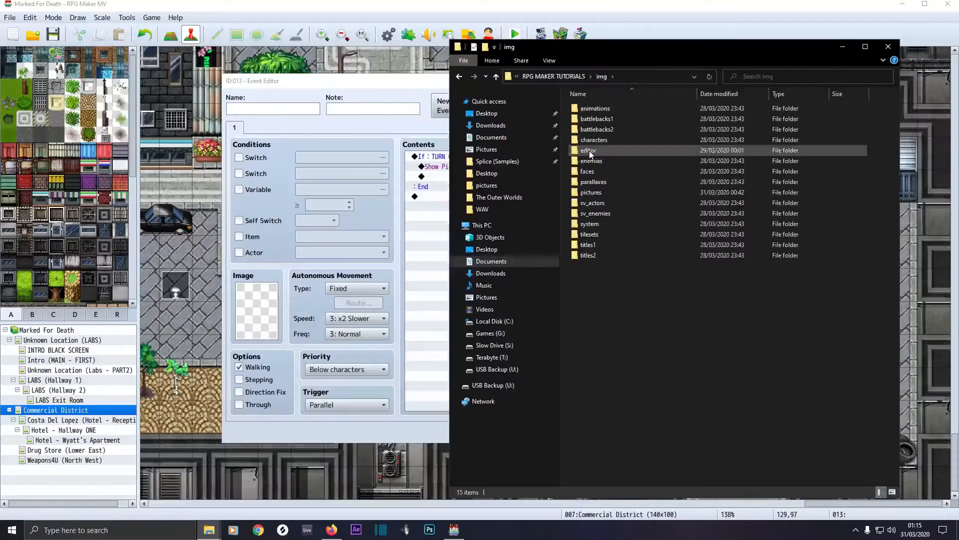
{"action": "double_click", "coordinate": [590, 192]}
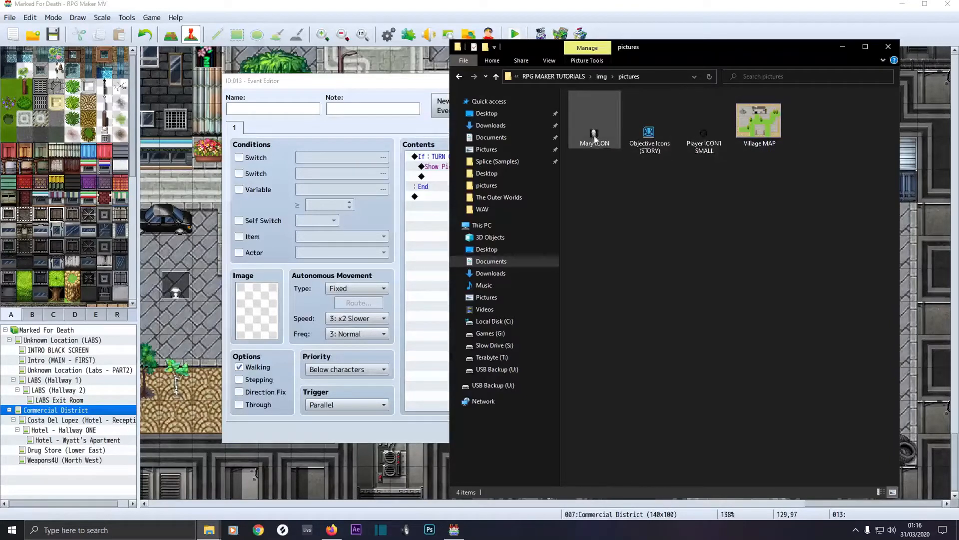
Step: Examine the Mary, objective and player icon files, then return to RPG Maker MV and close the picture settings and event
{"action": "mouse_move", "coordinate": [595, 139]}
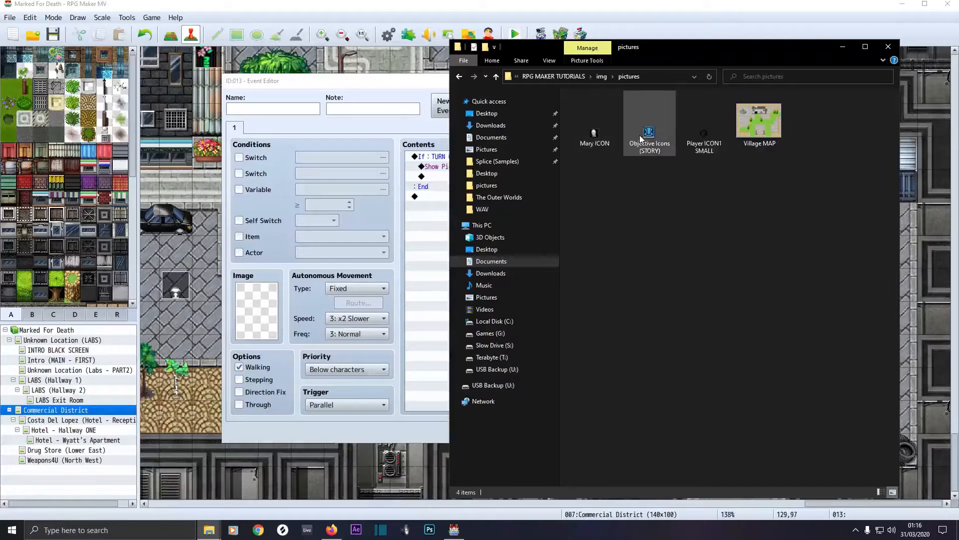
{"action": "mouse_move", "coordinate": [642, 139]}
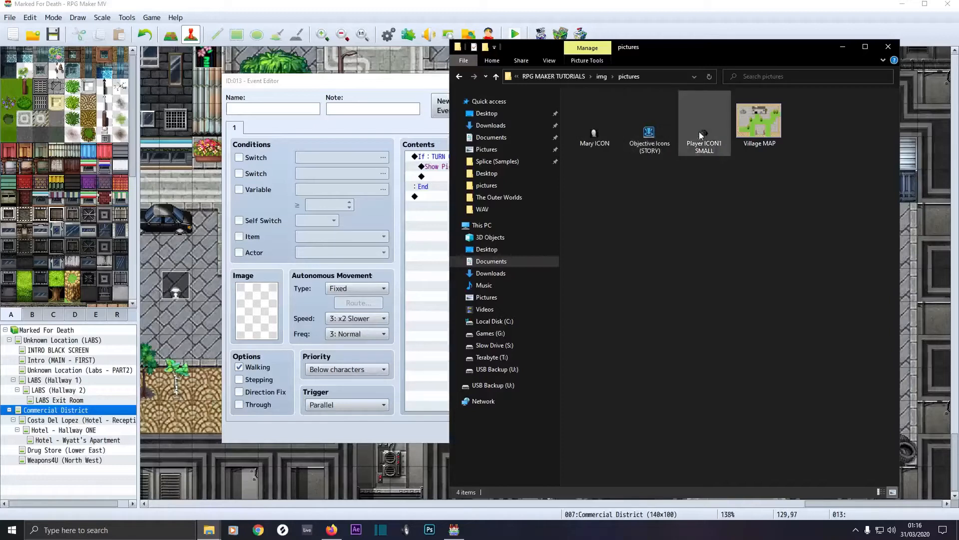
{"action": "left_click", "coordinate": [842, 49]}
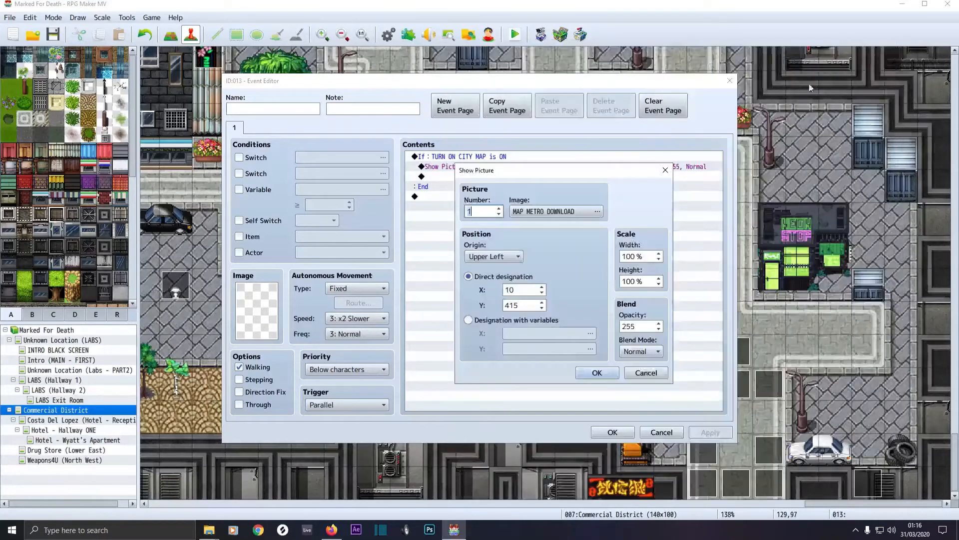
{"action": "left_click", "coordinate": [646, 376]}
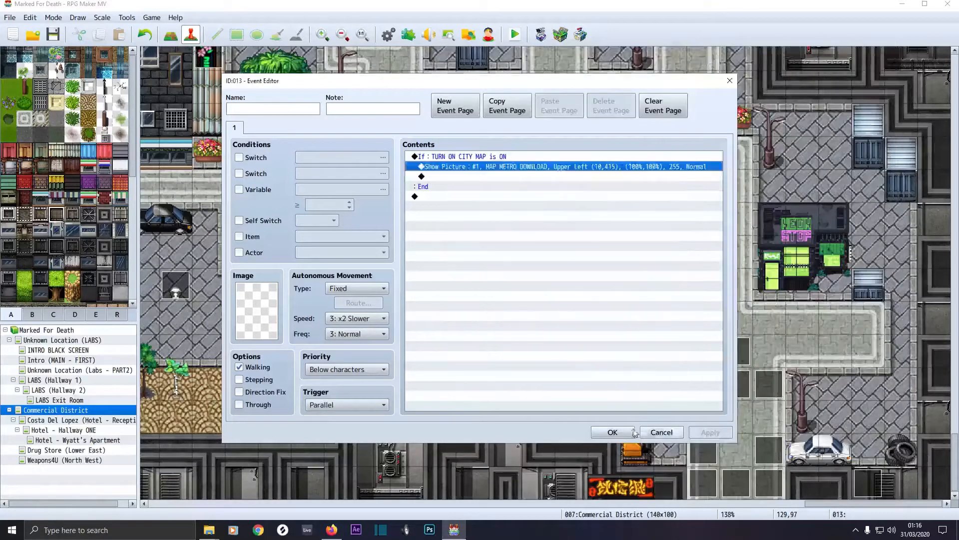
{"action": "left_click", "coordinate": [613, 432]}
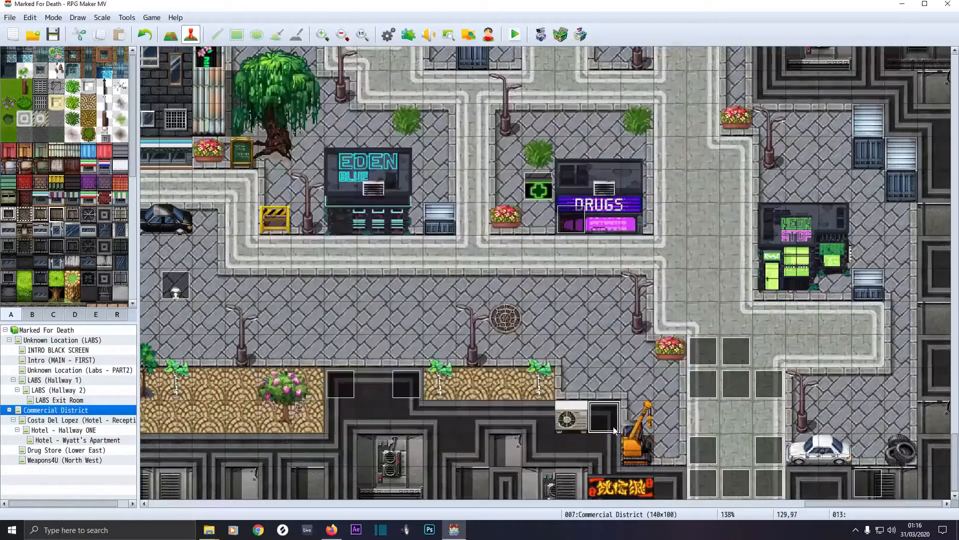
Step: Save the Commercial District map as an image in the MapImages folder in Documents
{"action": "right_click", "coordinate": [34, 413]}
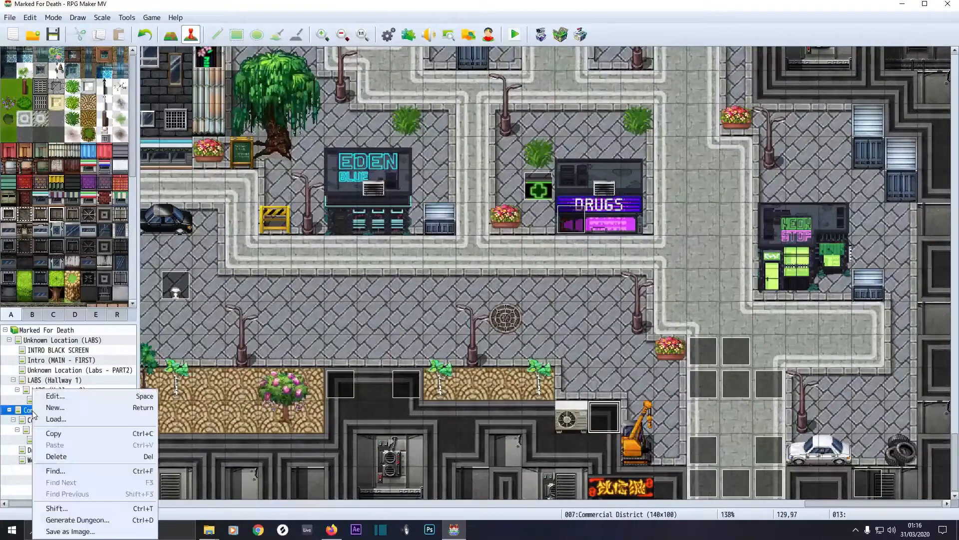
{"action": "left_click", "coordinate": [66, 532]}
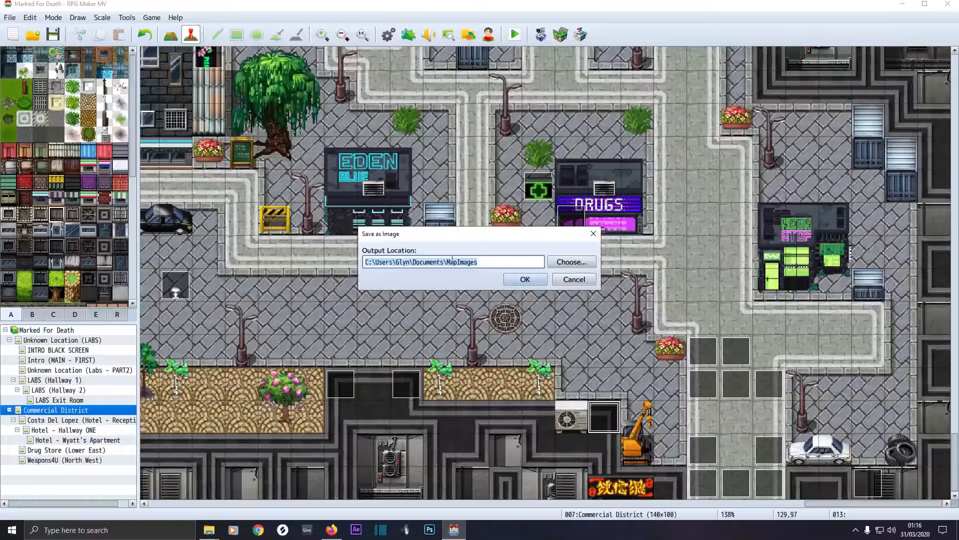
{"action": "left_click", "coordinate": [520, 279]}
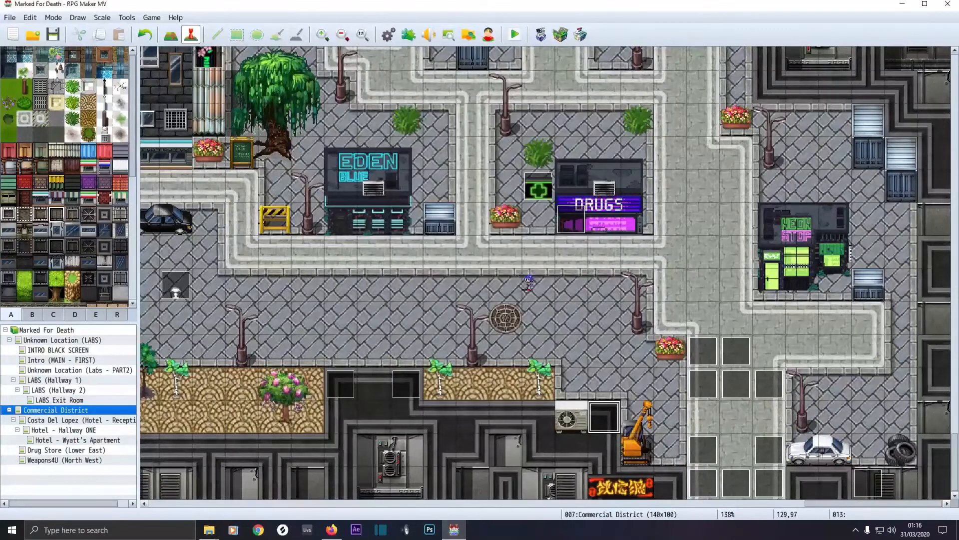
Step: Check the exported map image in the Documents MapImages folder in File Explorer, then return to RPG Maker MV
{"action": "mouse_move", "coordinate": [210, 535]}
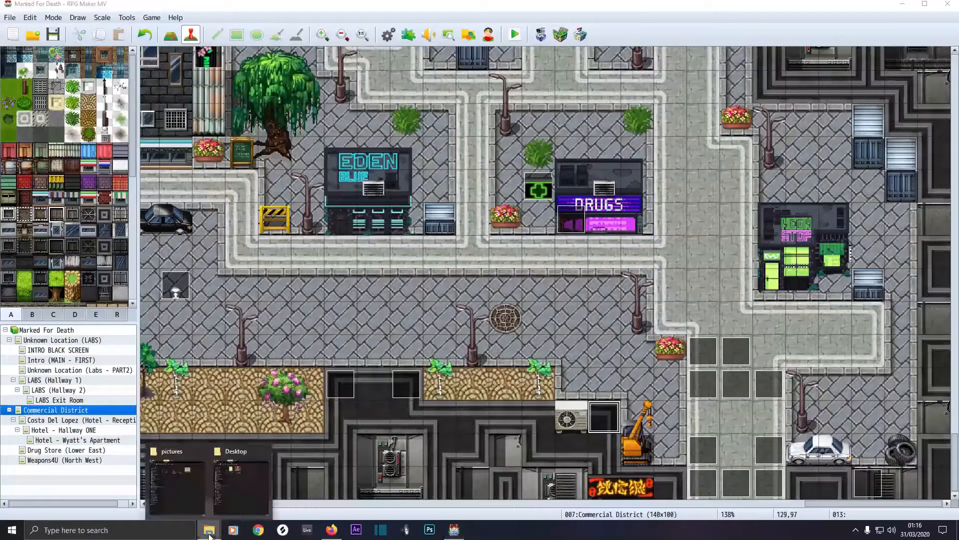
{"action": "left_click", "coordinate": [190, 484]}
{"action": "left_click", "coordinate": [492, 137]}
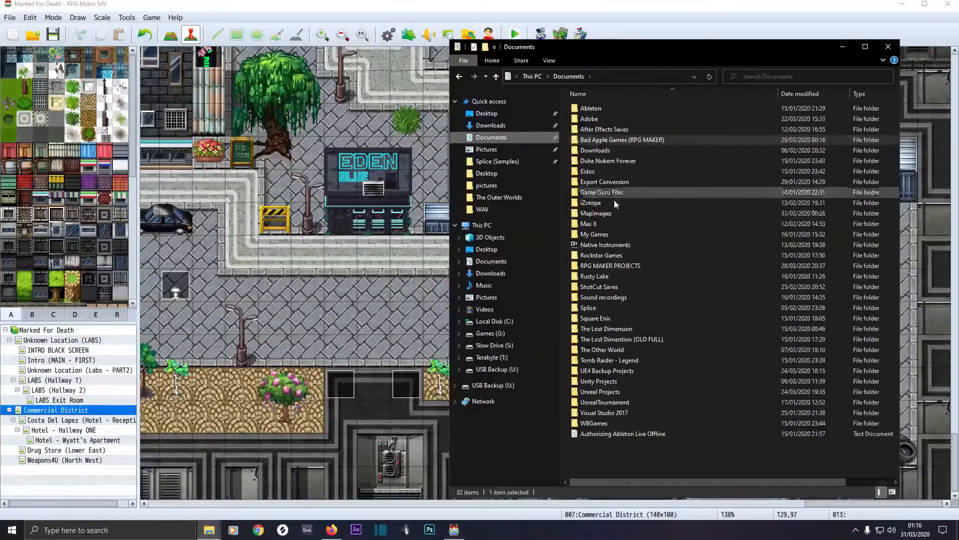
{"action": "double_click", "coordinate": [602, 214]}
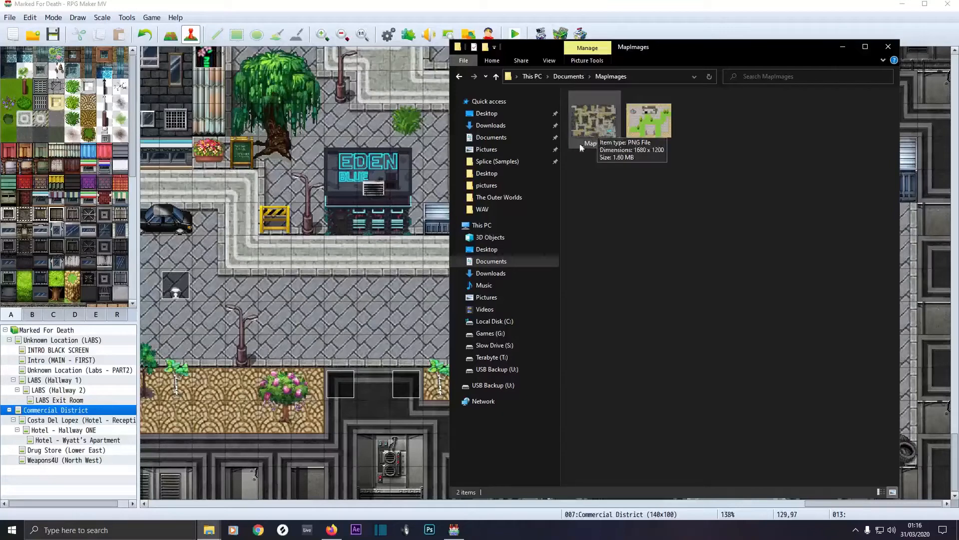
{"action": "left_click", "coordinate": [844, 49]}
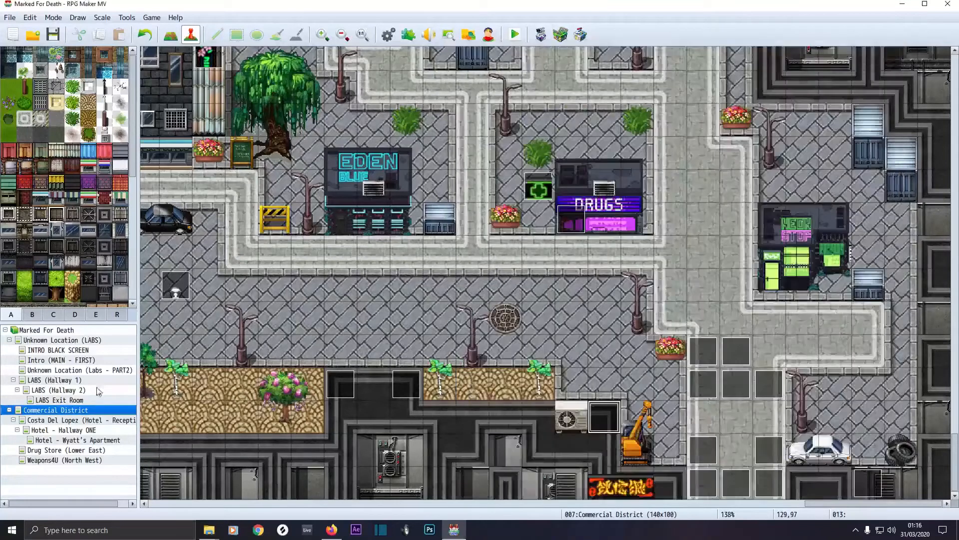
Step: View the Commercial District's width and height in its map properties and leave them without changes
{"action": "double_click", "coordinate": [75, 411]}
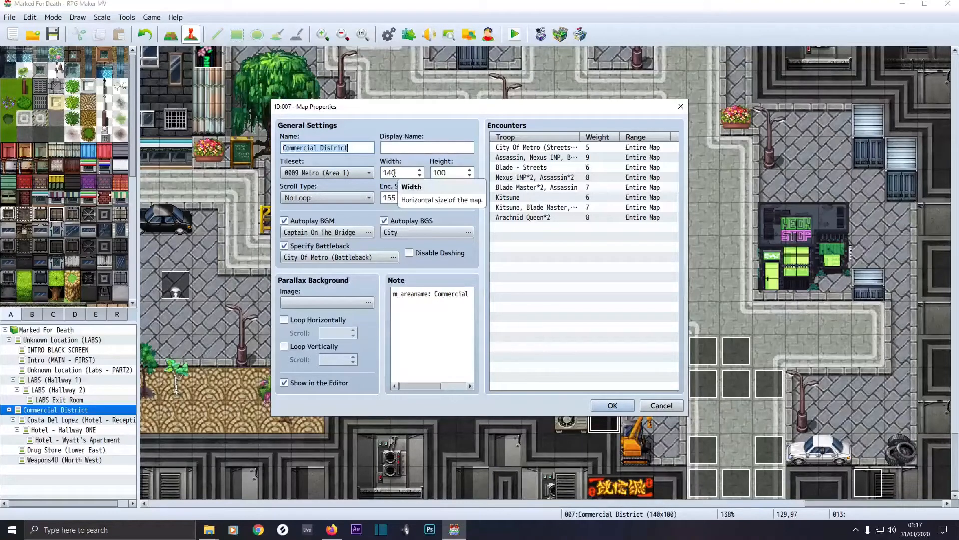
{"action": "left_click", "coordinate": [660, 405]}
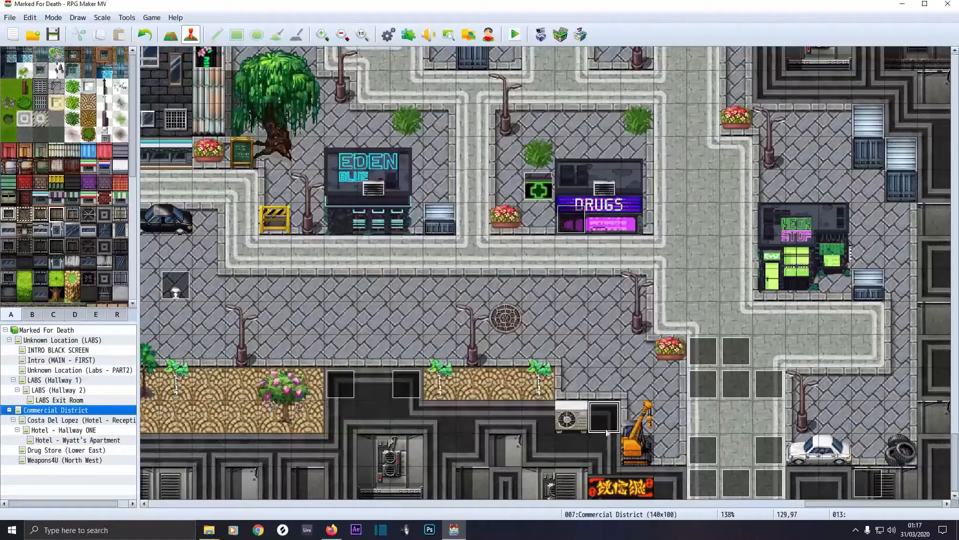
Step: Switch to Firefox, search the web for befunky in a new tab and open the BeFunky photo editor site
{"action": "left_click", "coordinate": [332, 530]}
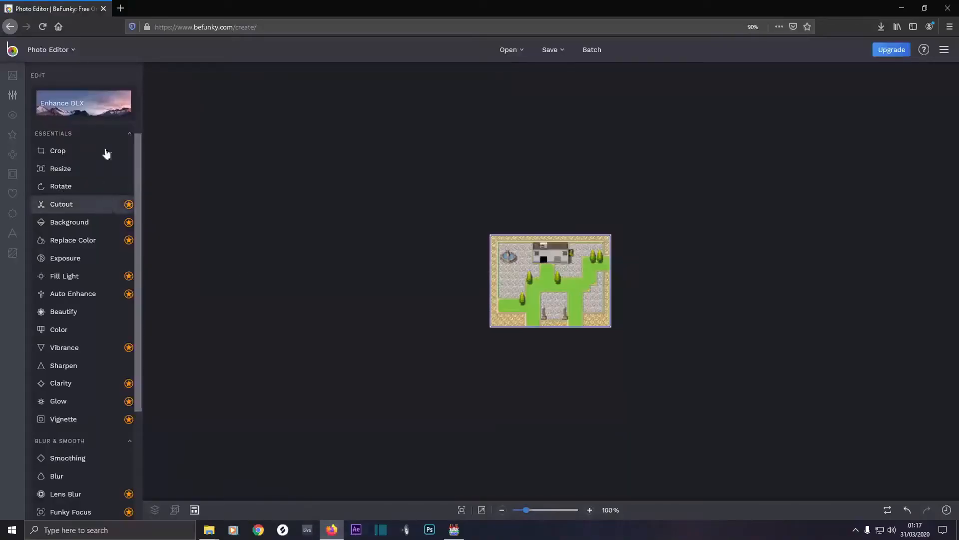
{"action": "left_click", "coordinate": [120, 8]}
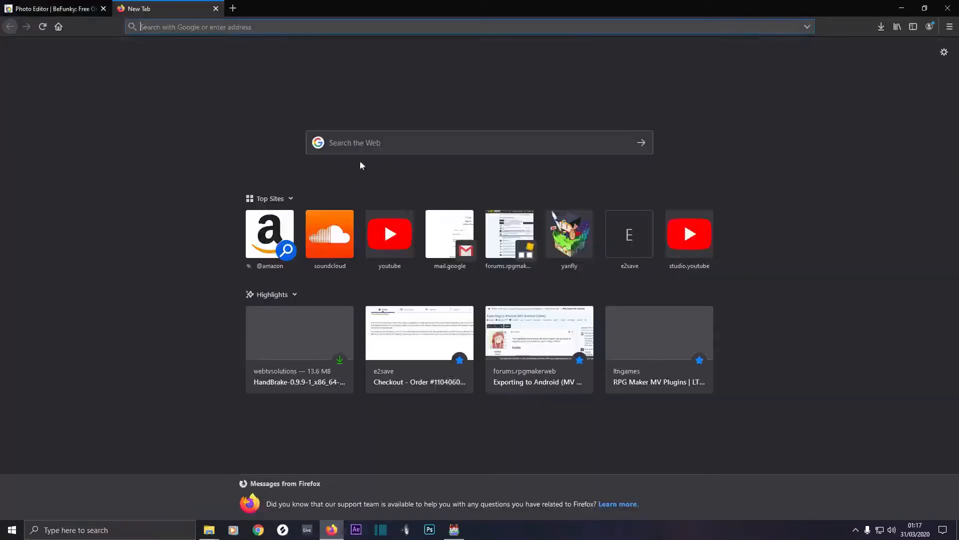
{"action": "left_click", "coordinate": [356, 147]}
{"action": "type", "text": "befunk"}
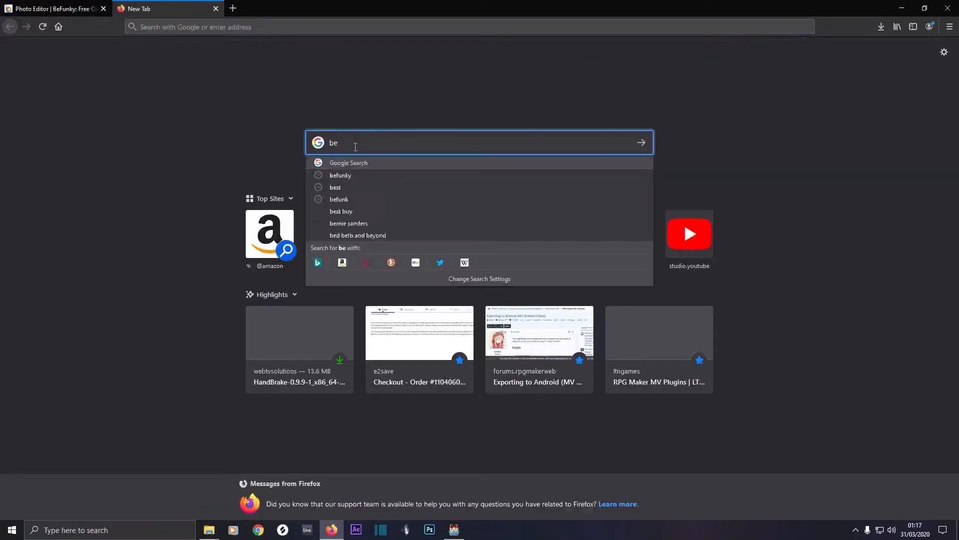
{"action": "type", "text": "y"}
{"action": "key", "text": "Return"}
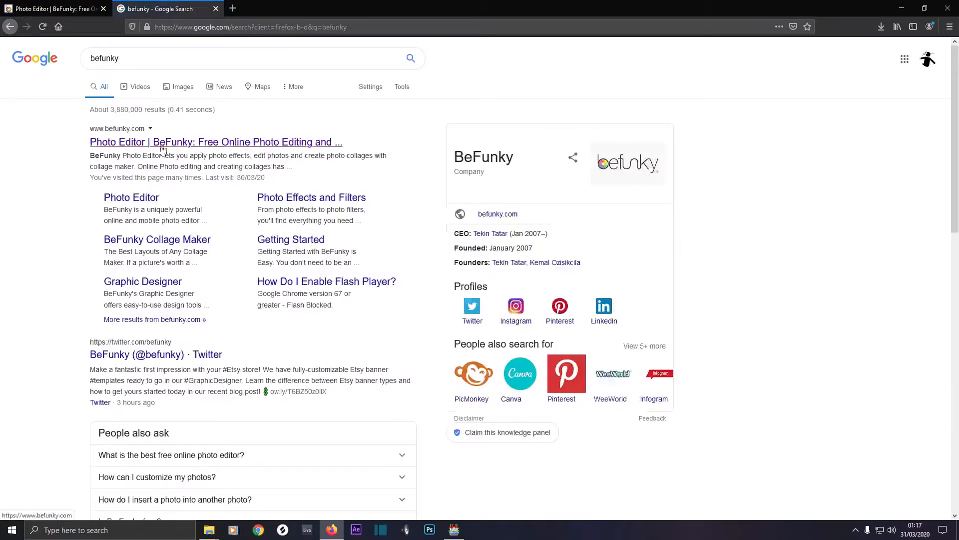
{"action": "left_click", "coordinate": [191, 143]}
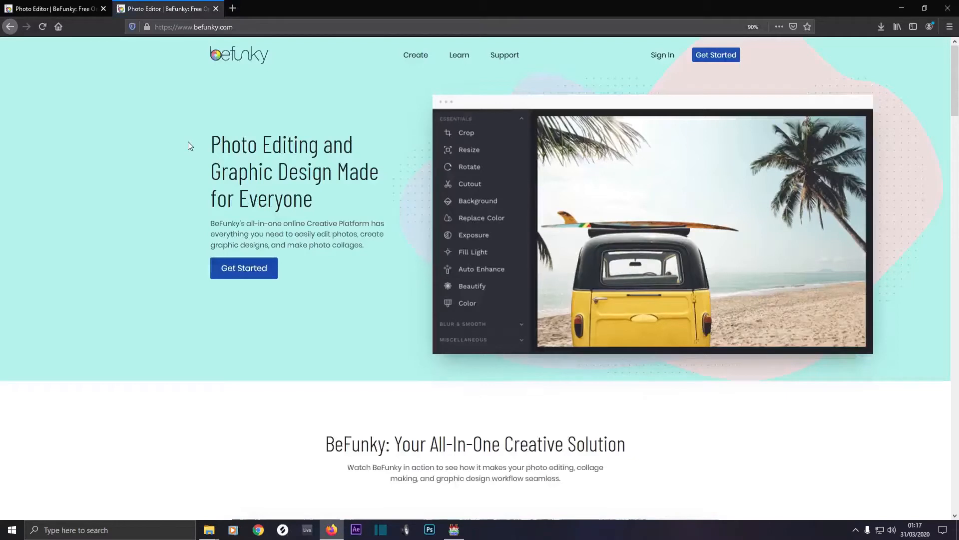
Step: Start a new photo edit, discarding the autosaved project, and load Map007 from the MapImages folder into it
{"action": "left_click", "coordinate": [246, 269]}
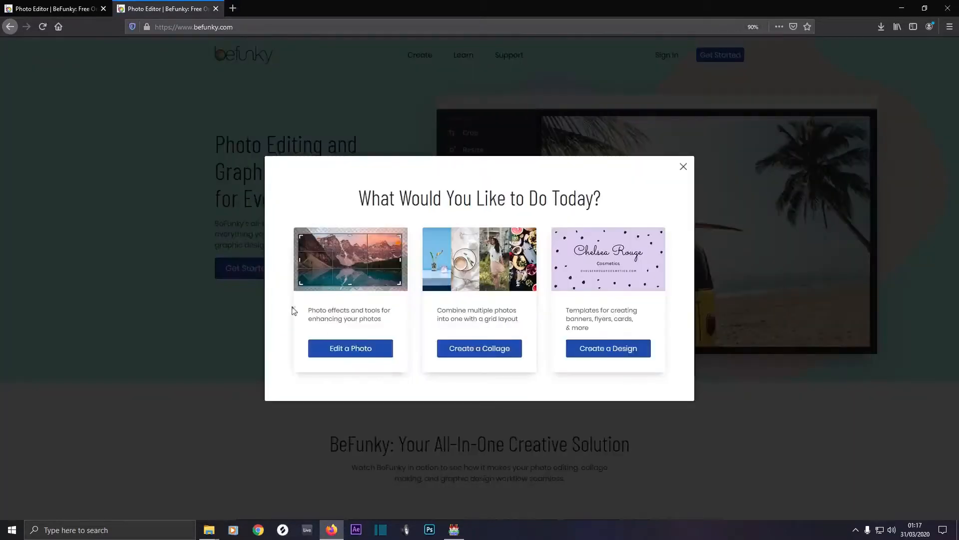
{"action": "left_click", "coordinate": [342, 350]}
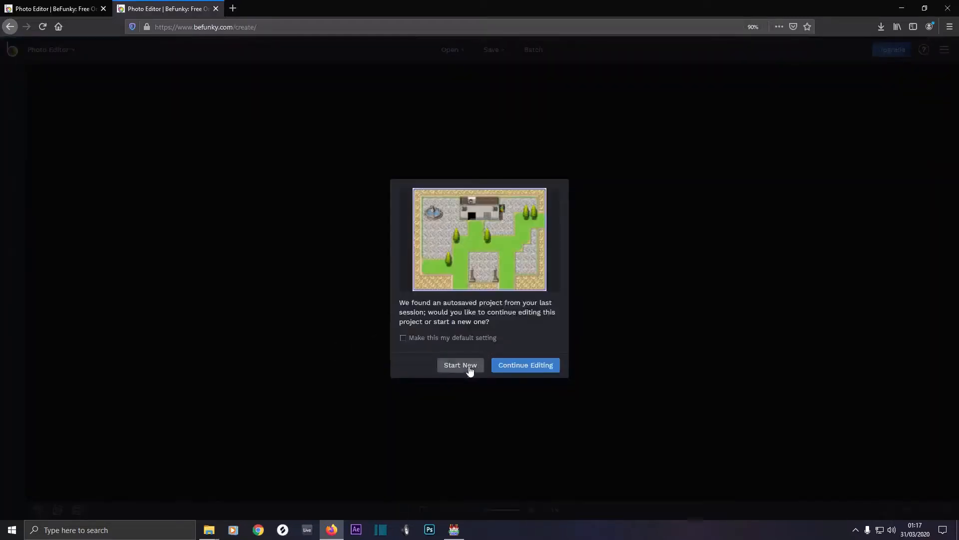
{"action": "left_click", "coordinate": [452, 365]}
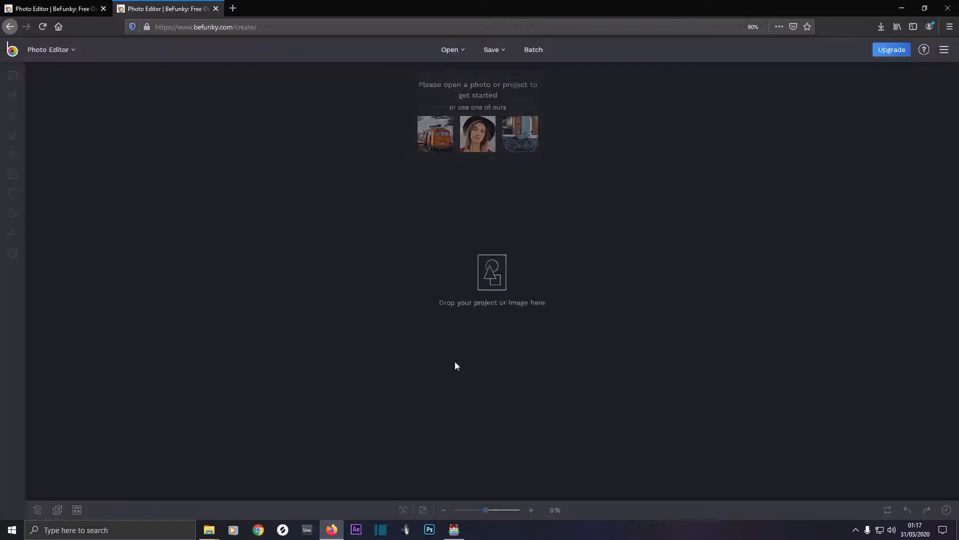
{"action": "mouse_move", "coordinate": [208, 530]}
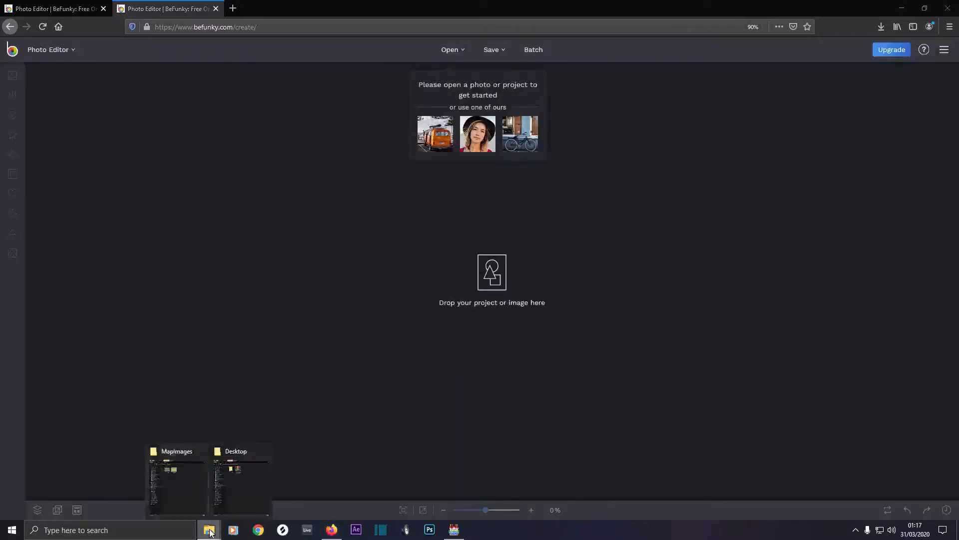
{"action": "left_click", "coordinate": [182, 492]}
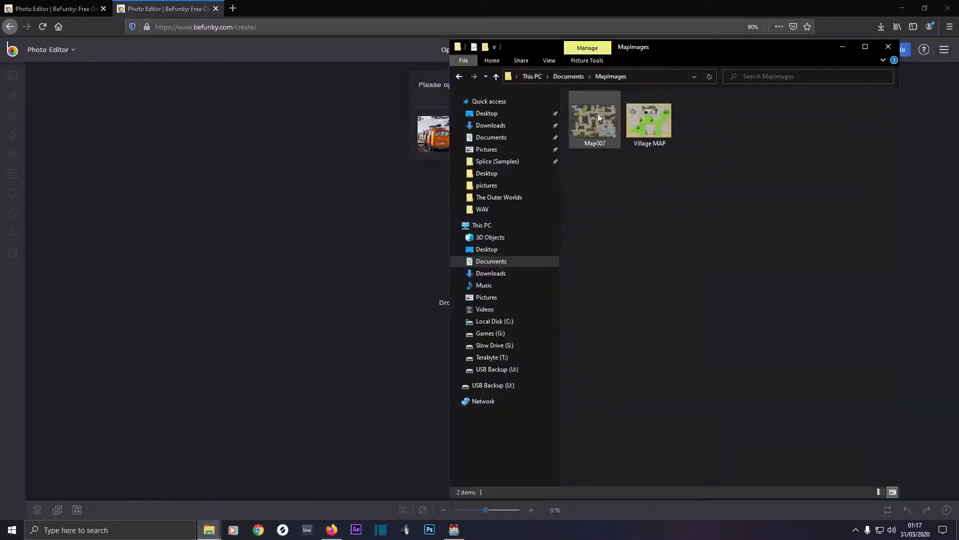
{"action": "left_click_drag", "start_coordinate": [598, 113], "coordinate": [330, 260]}
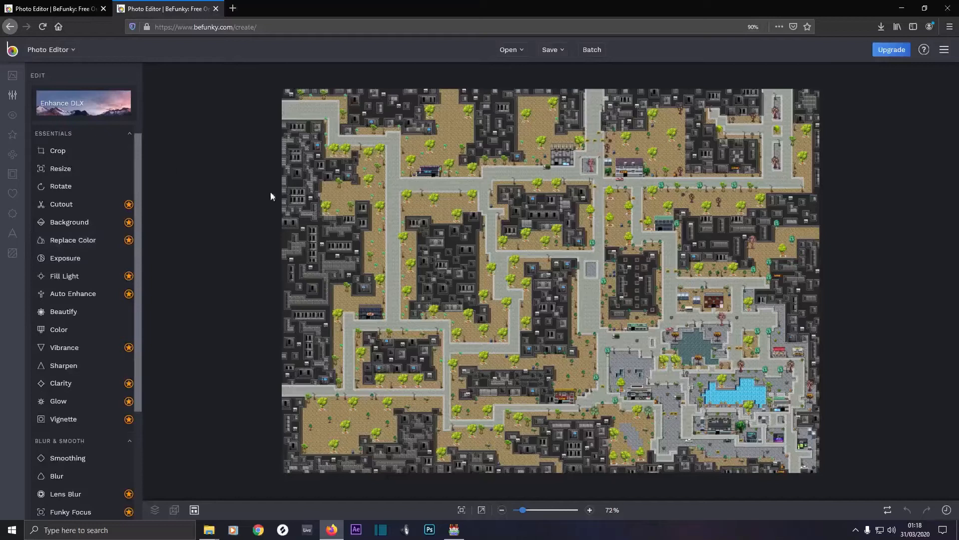
Step: Add a Border frame to the map with outer and inner thickness of about 5% and a corner radius of about 2%
{"action": "left_click", "coordinate": [13, 176]}
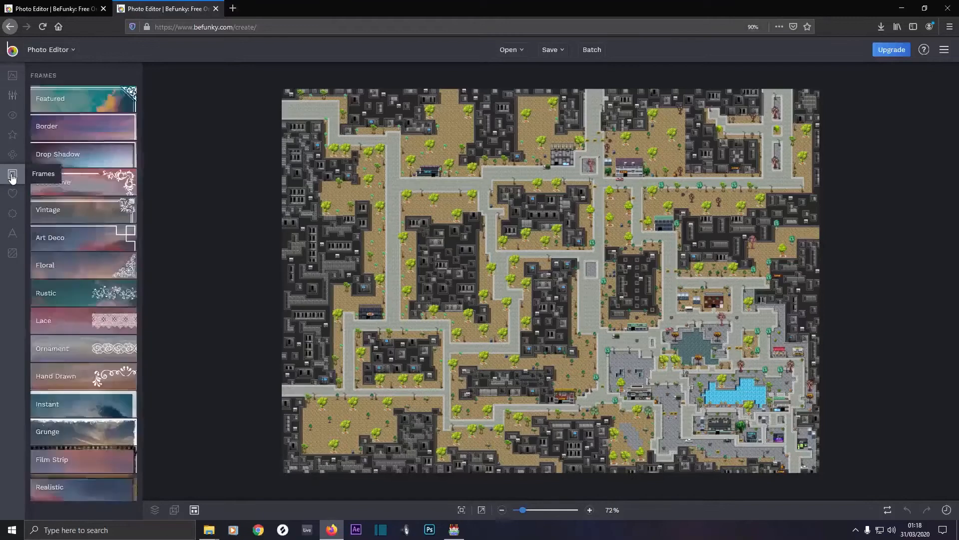
{"action": "left_click", "coordinate": [61, 140]}
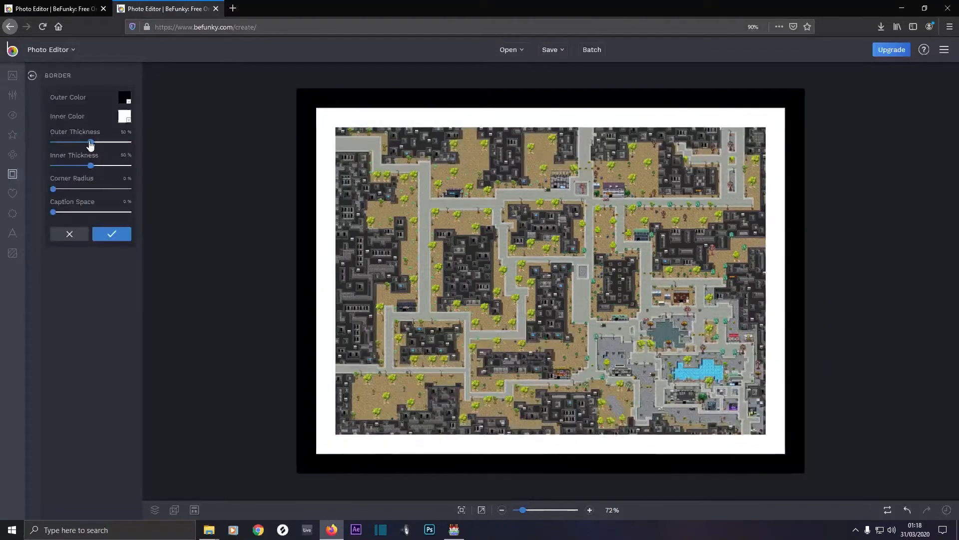
{"action": "left_click_drag", "start_coordinate": [90, 144], "coordinate": [55, 139]}
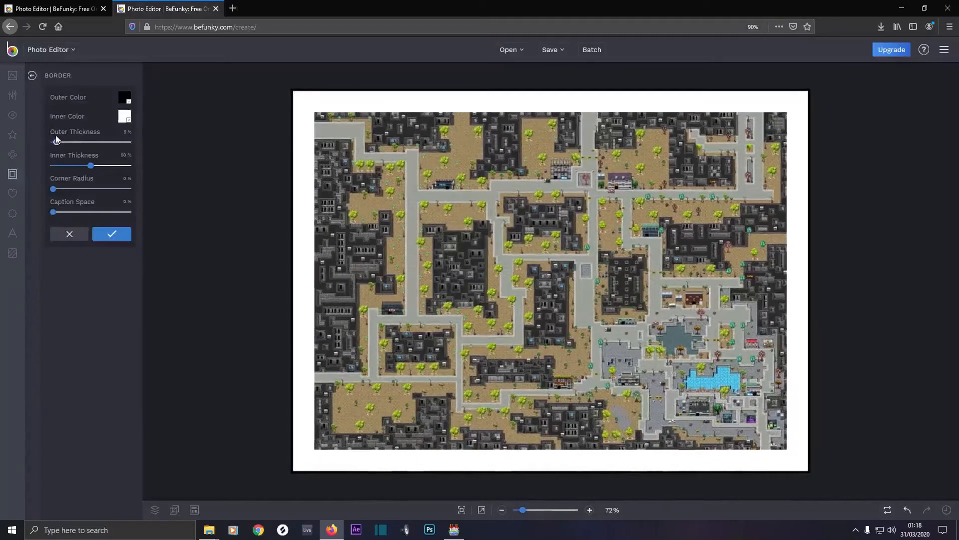
{"action": "left_click_drag", "start_coordinate": [91, 165], "coordinate": [58, 165]}
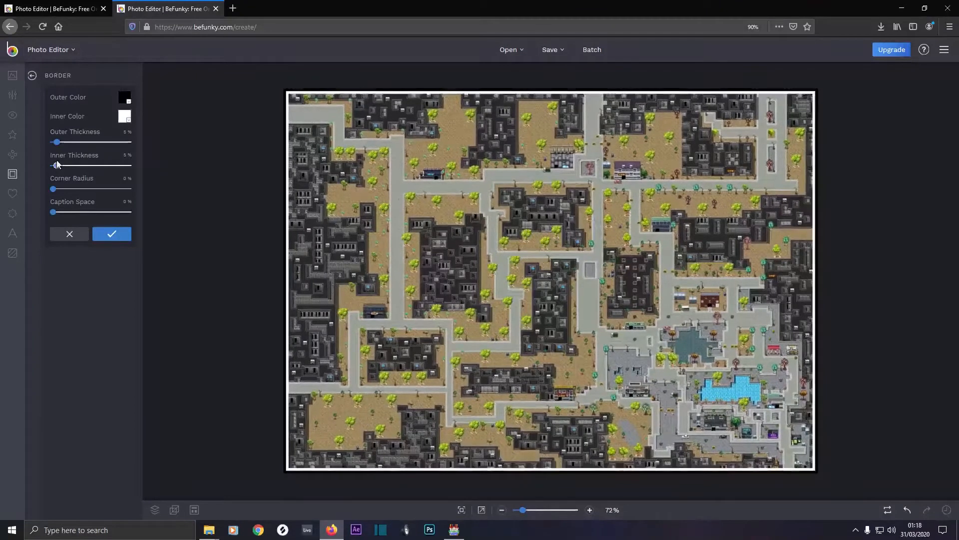
{"action": "left_click", "coordinate": [54, 189]}
{"action": "left_click_drag", "start_coordinate": [54, 190], "coordinate": [56, 190]}
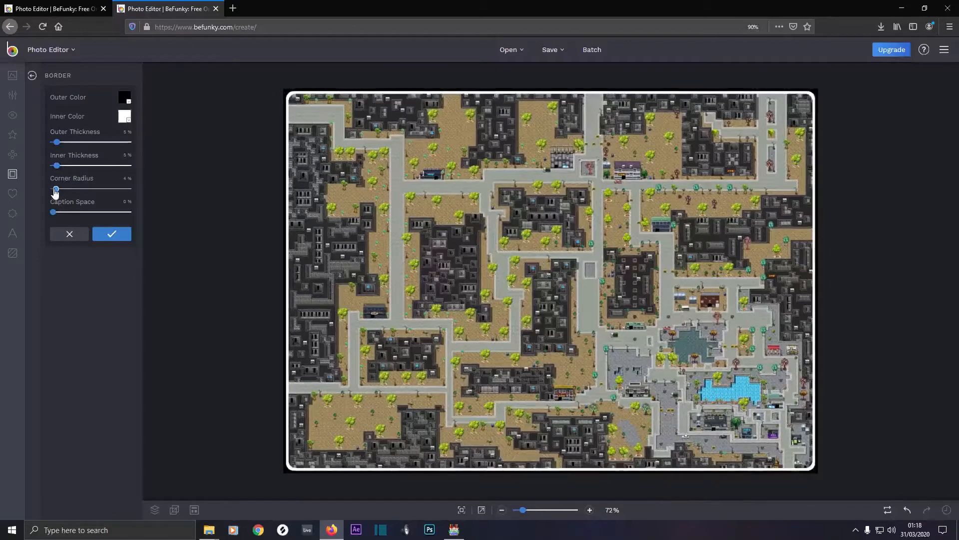
{"action": "left_click_drag", "start_coordinate": [56, 190], "coordinate": [55, 190]}
Step: Color the border's inner line yellow-green #C6FF1A and its outer line red #FF0B0B, and apply the frame
{"action": "left_click", "coordinate": [125, 96]}
{"action": "left_click", "coordinate": [158, 132]}
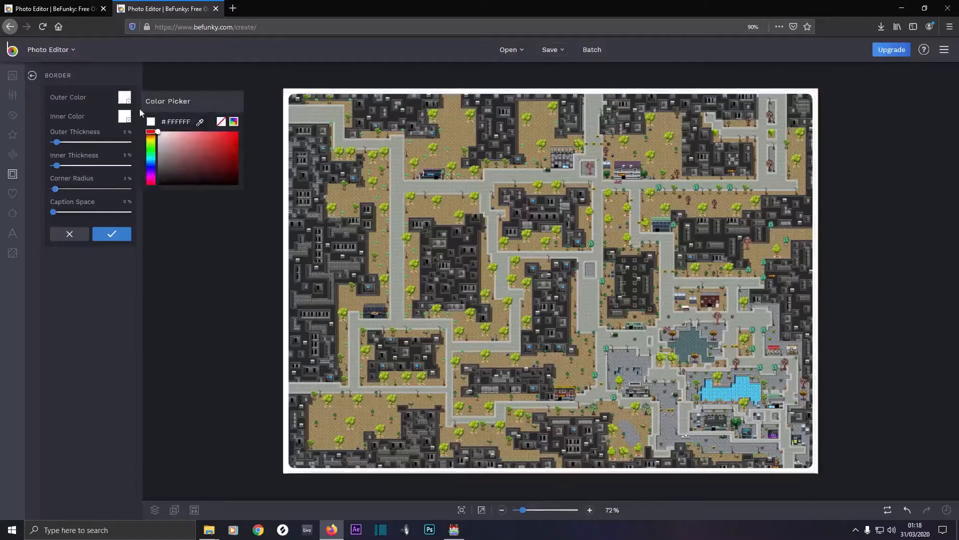
{"action": "left_click", "coordinate": [125, 116]}
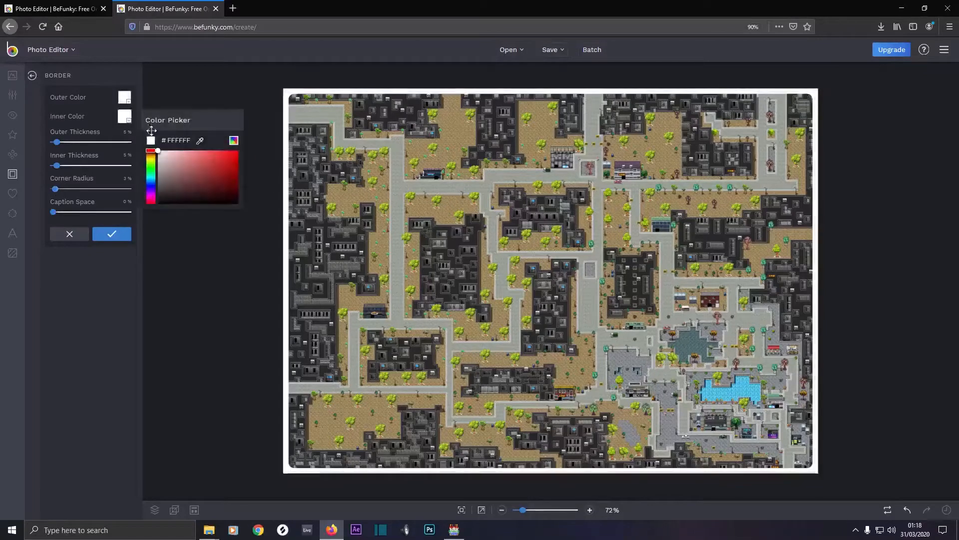
{"action": "left_click", "coordinate": [151, 160]}
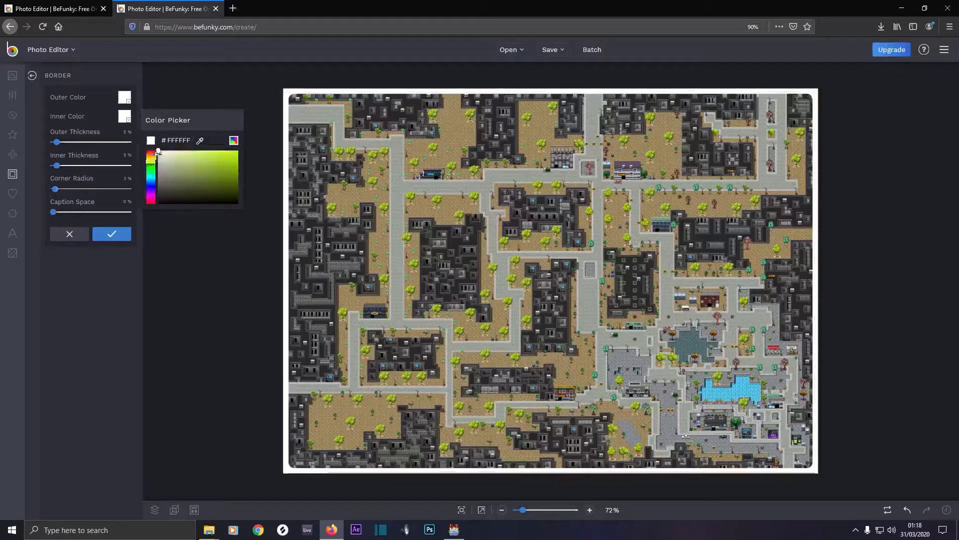
{"action": "left_click_drag", "start_coordinate": [158, 150], "coordinate": [232, 151]}
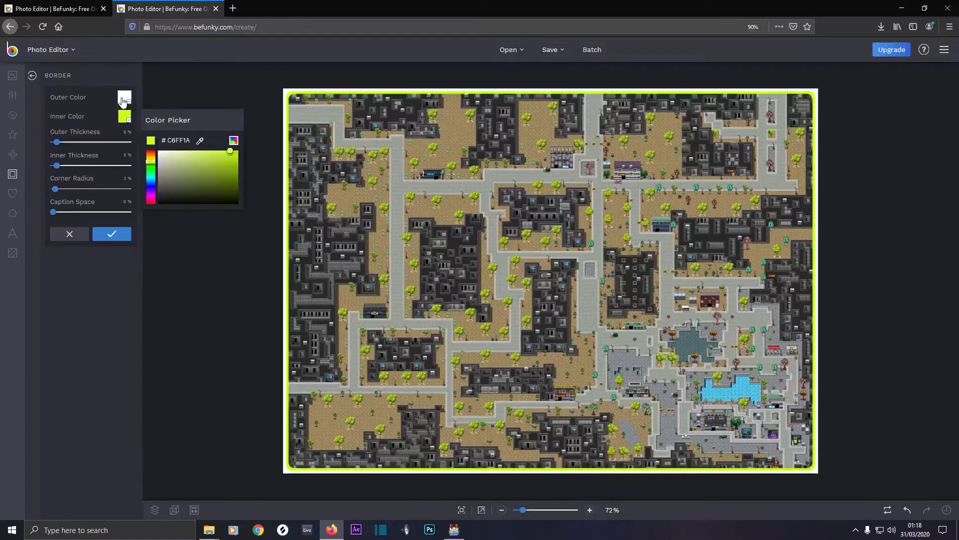
{"action": "left_click", "coordinate": [125, 98]}
{"action": "left_click", "coordinate": [238, 132]}
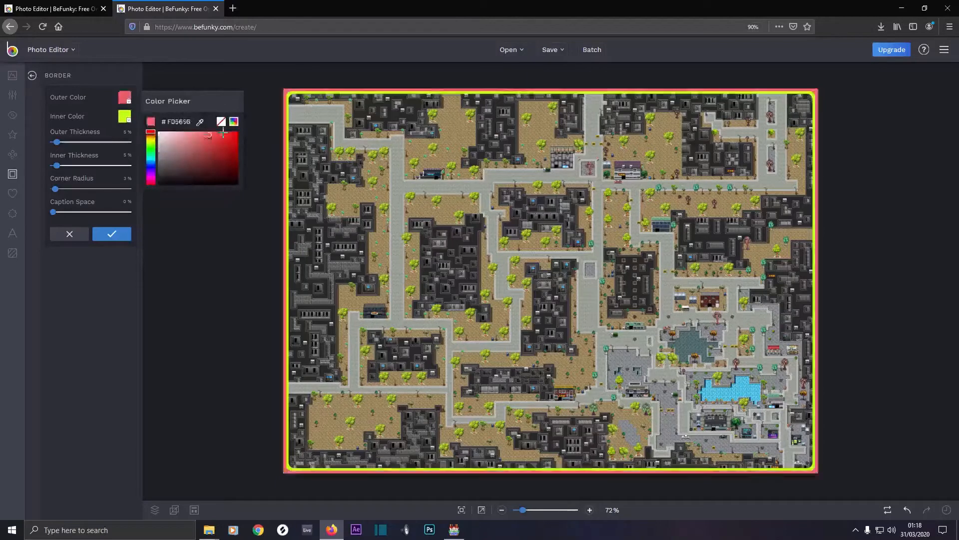
{"action": "left_click", "coordinate": [233, 131]}
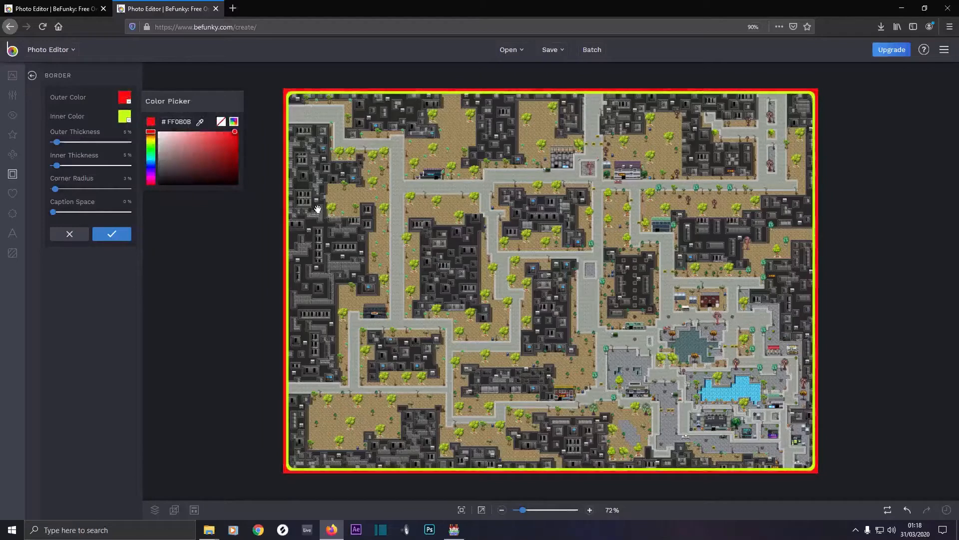
{"action": "left_click", "coordinate": [112, 234]}
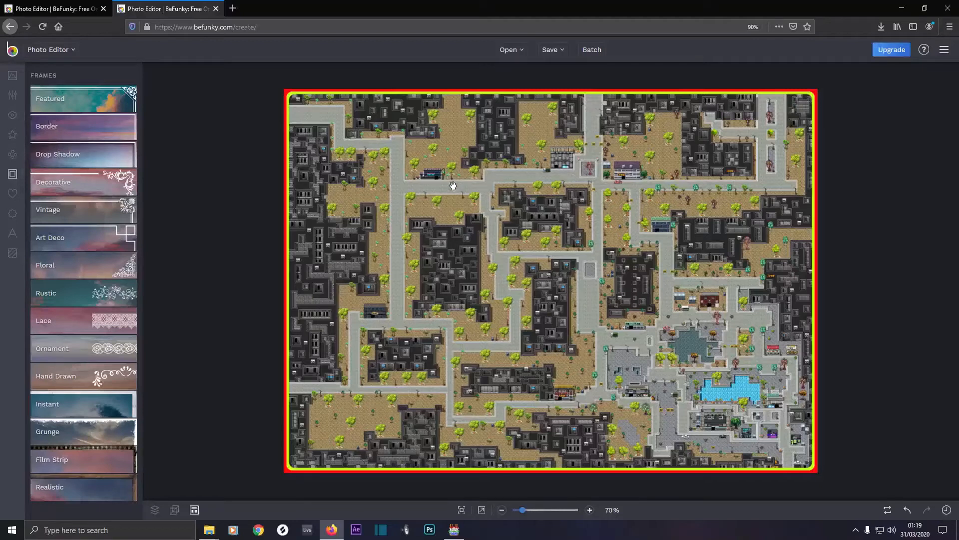
Step: Resize the map image to 280 px wide and 200 px high with the aspect ratio unlocked
{"action": "left_click", "coordinate": [13, 96]}
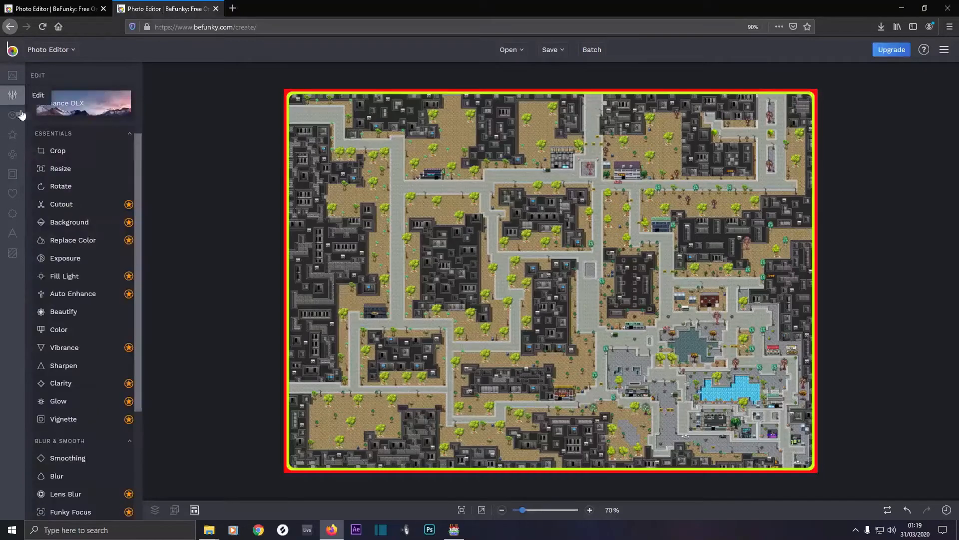
{"action": "left_click", "coordinate": [60, 169]}
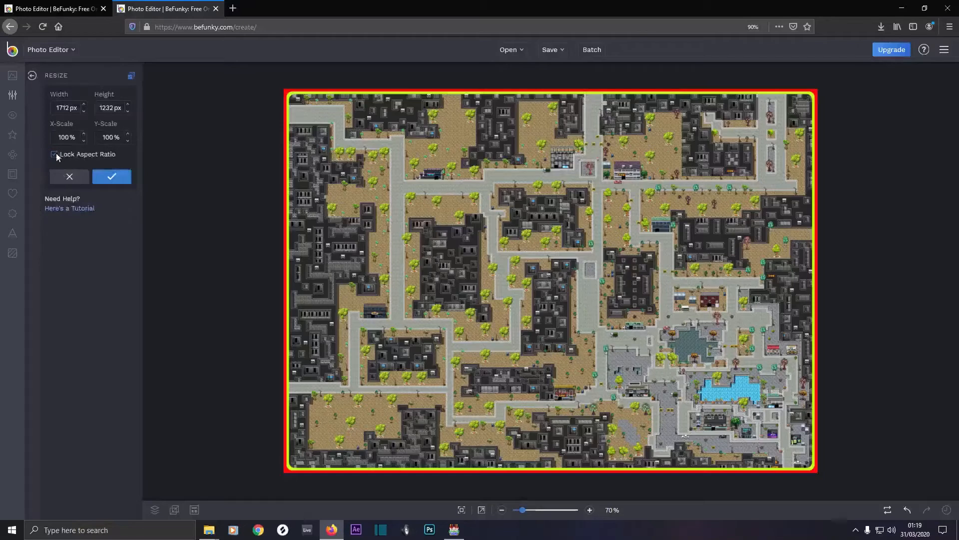
{"action": "left_click", "coordinate": [55, 154]}
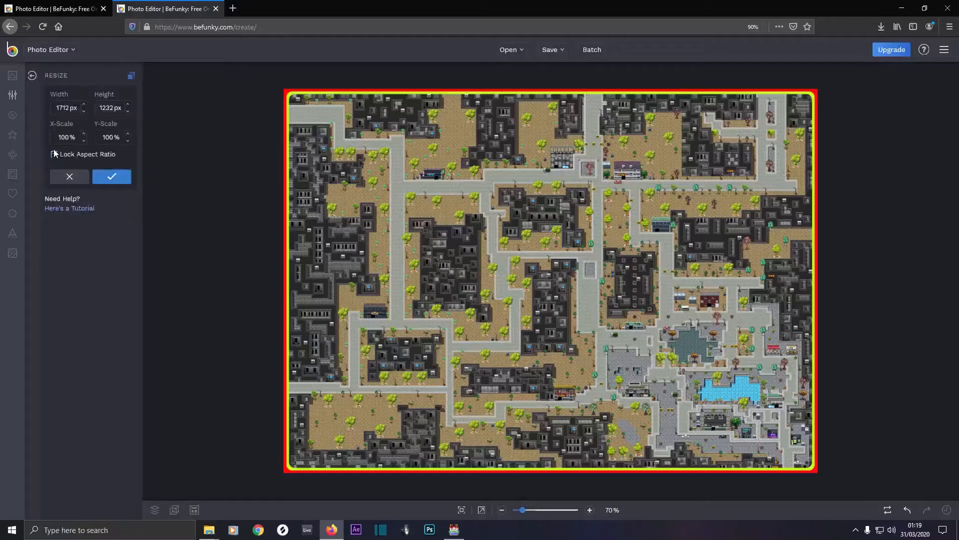
{"action": "left_click", "coordinate": [63, 107]}
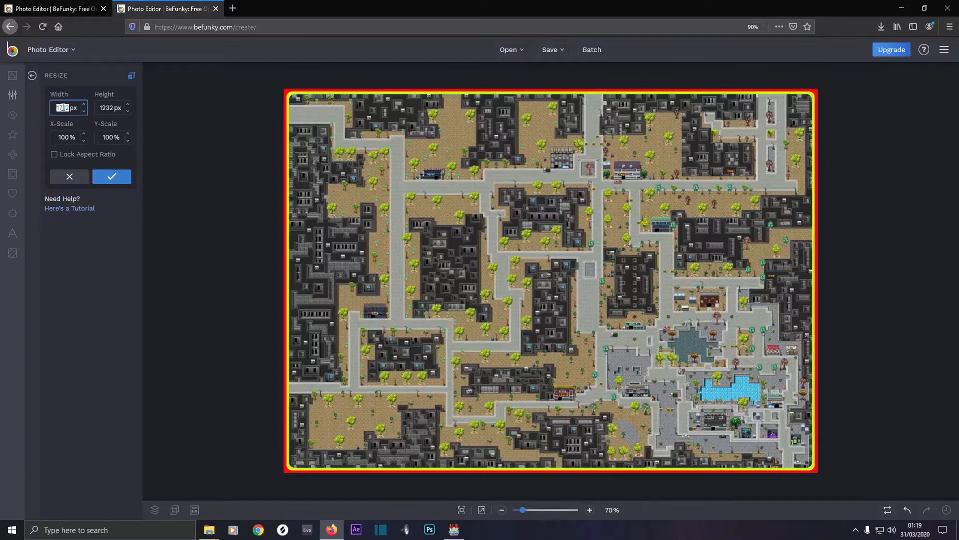
{"action": "type", "text": "280"}
{"action": "left_click", "coordinate": [111, 107]}
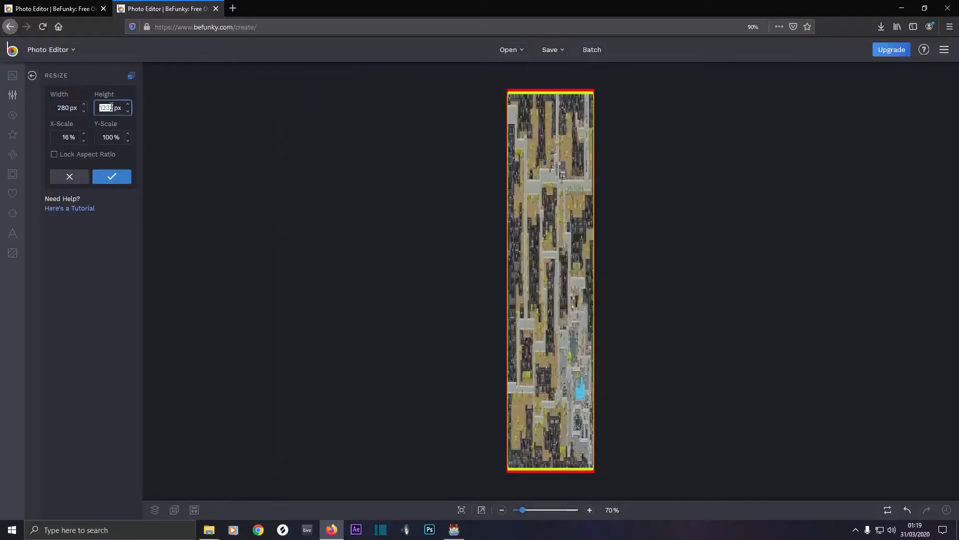
{"action": "type", "text": "200"}
{"action": "left_click", "coordinate": [112, 176]}
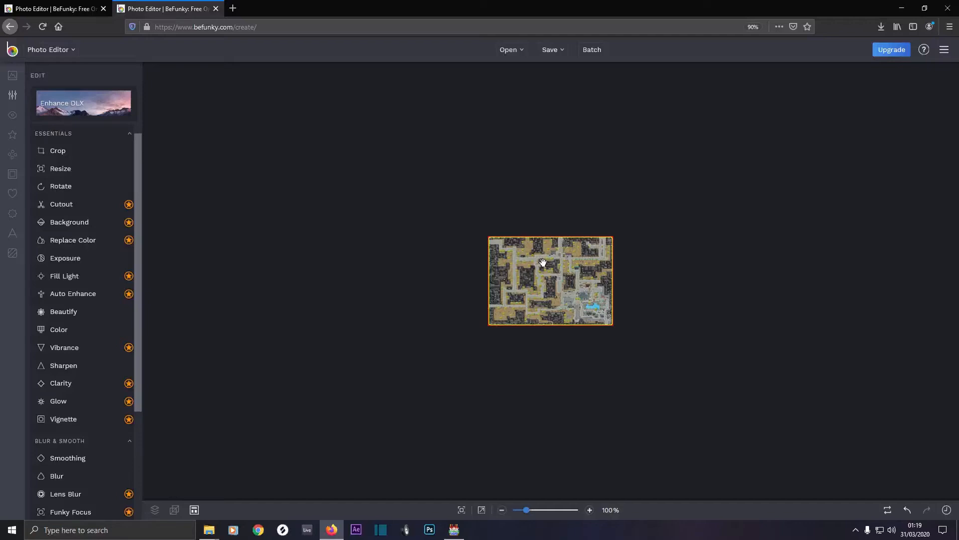
Step: Save the resized map to the computer as a PNG named Map007 and dismiss the download notice
{"action": "left_click", "coordinate": [552, 52]}
{"action": "left_click", "coordinate": [555, 67]}
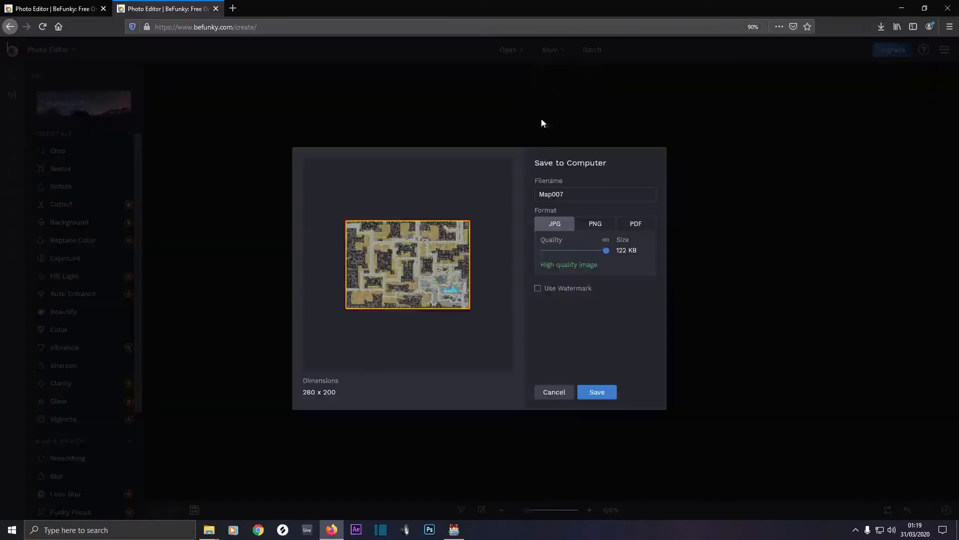
{"action": "left_click", "coordinate": [595, 225]}
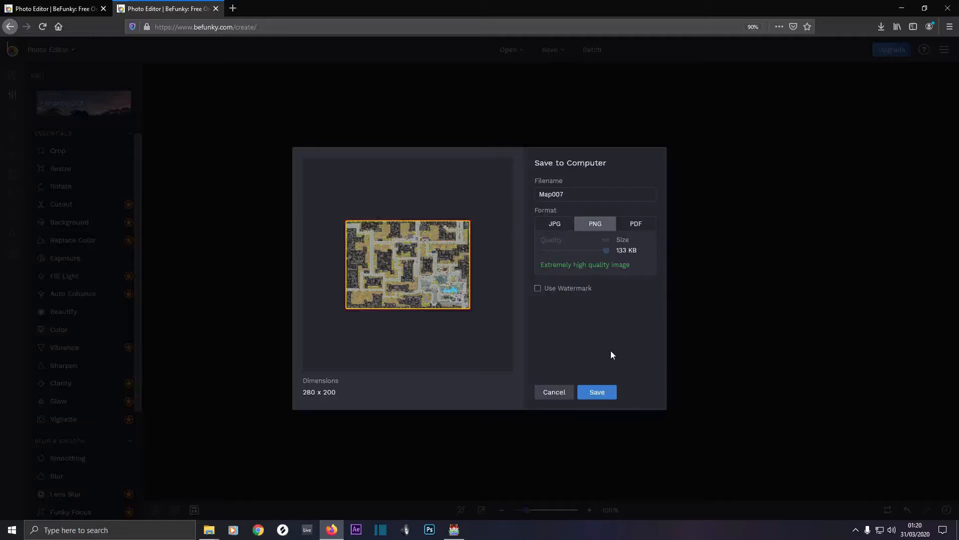
{"action": "left_click", "coordinate": [600, 391]}
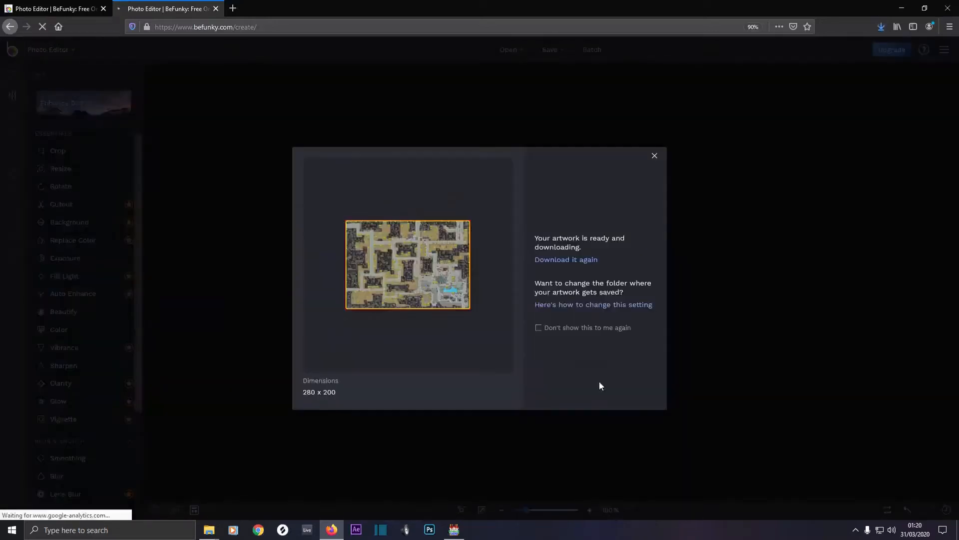
{"action": "left_click", "coordinate": [653, 155]}
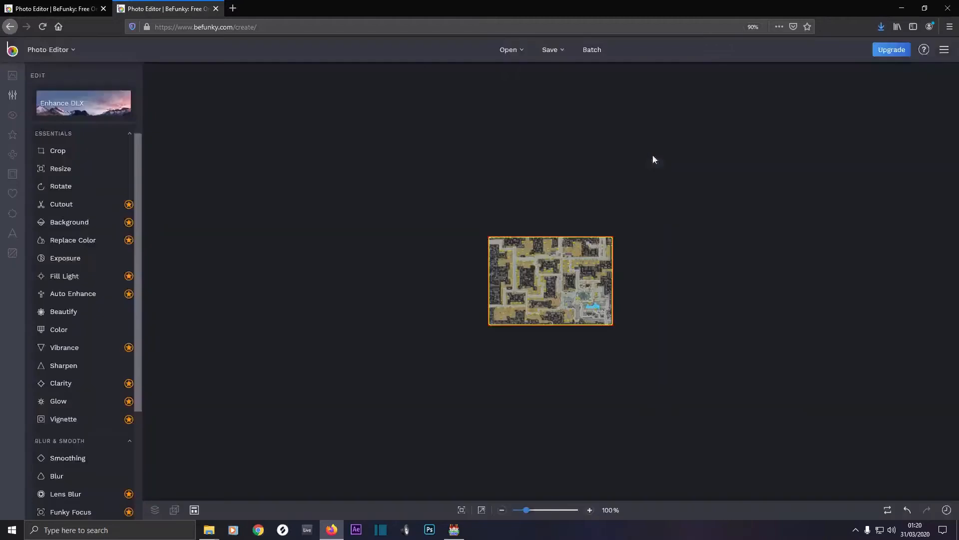
Step: Locate the downloaded Map007 picture in the Downloads folder and cut it
{"action": "left_click", "coordinate": [881, 28]}
{"action": "left_click", "coordinate": [871, 51]}
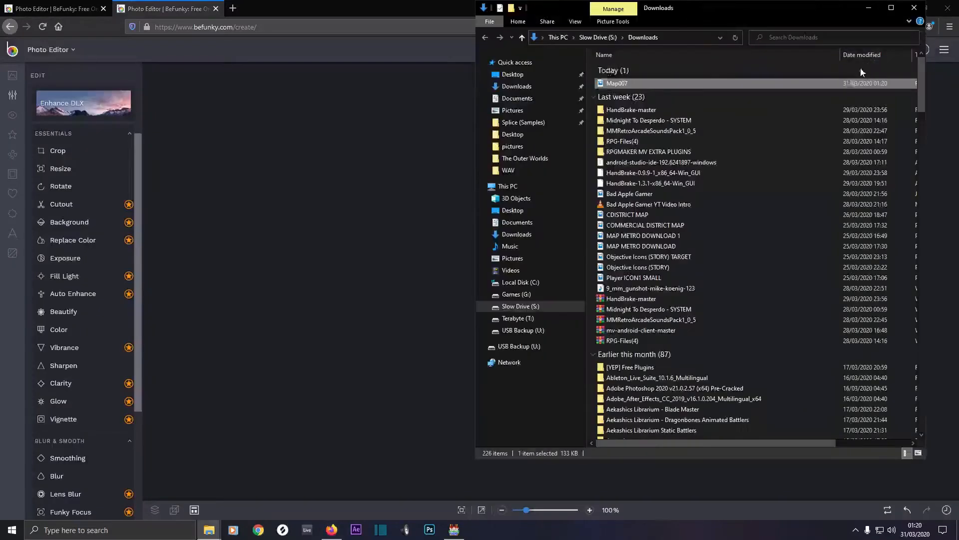
{"action": "right_click", "coordinate": [621, 87]}
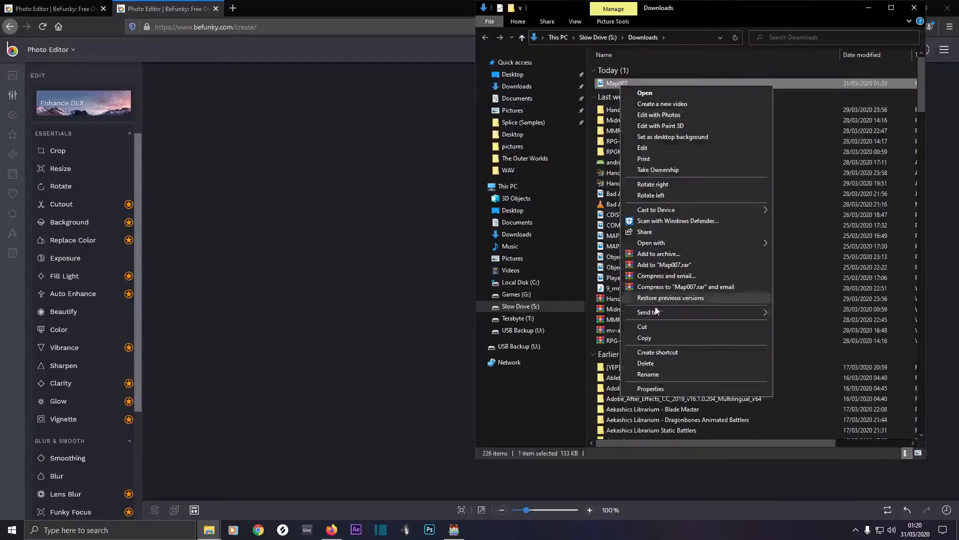
{"action": "left_click", "coordinate": [650, 327]}
Step: Browse to the pictures folder inside the RPG MAKER TUTORIALS project's img folder, and close the file window
{"action": "left_click", "coordinate": [506, 149]}
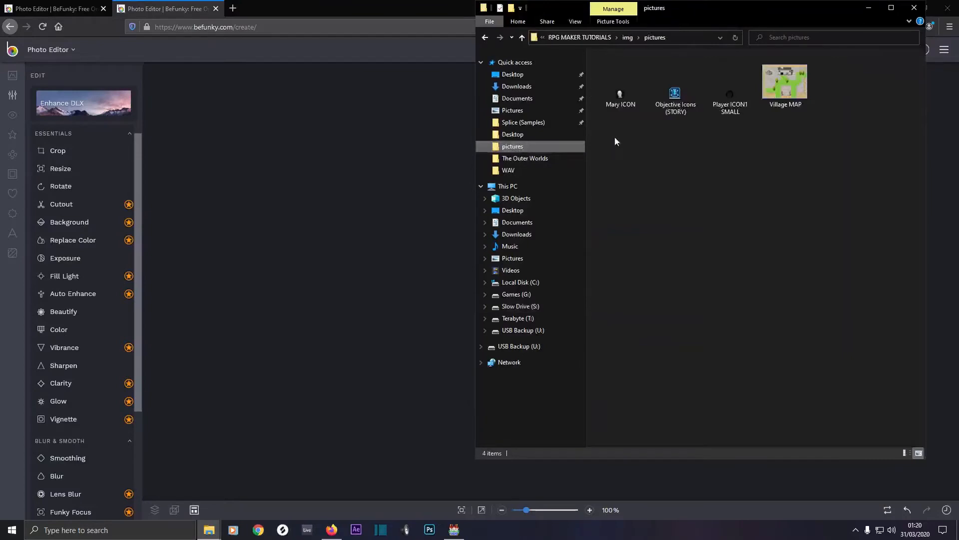
{"action": "left_click", "coordinate": [521, 38]}
{"action": "left_click", "coordinate": [521, 38]}
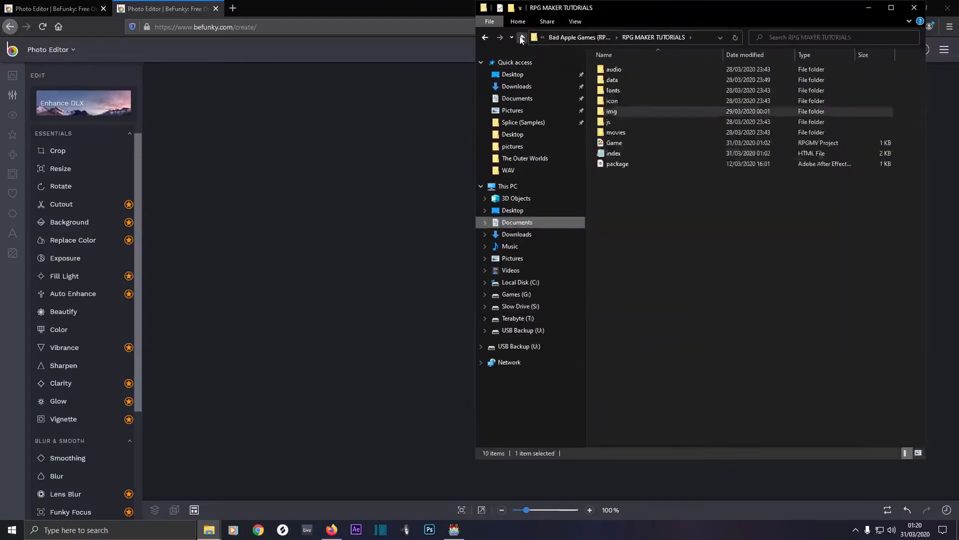
{"action": "left_click", "coordinate": [522, 38]}
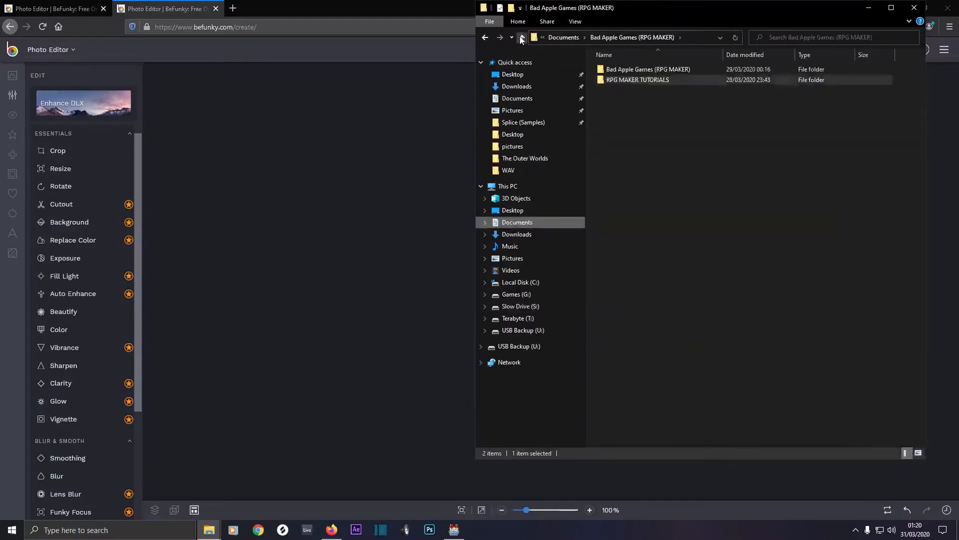
{"action": "double_click", "coordinate": [623, 80]}
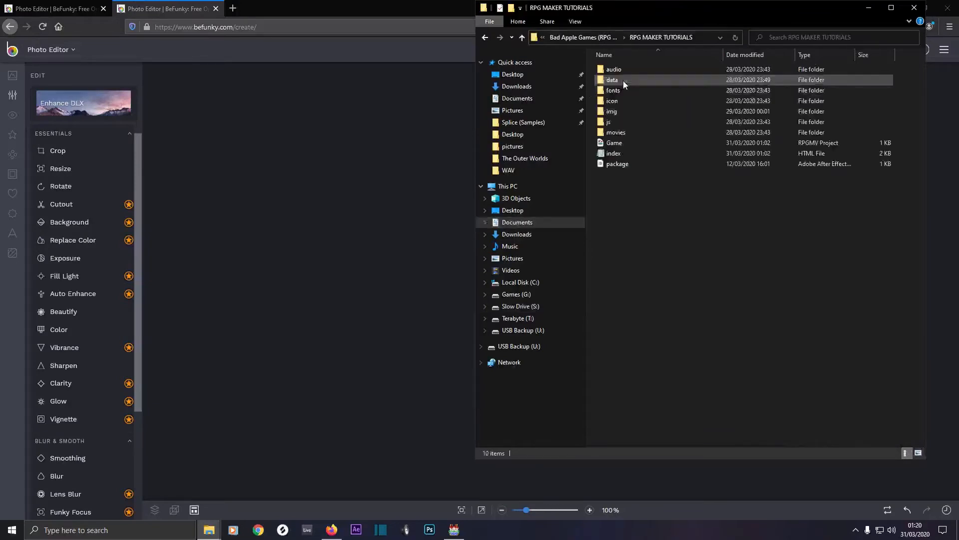
{"action": "double_click", "coordinate": [615, 111]}
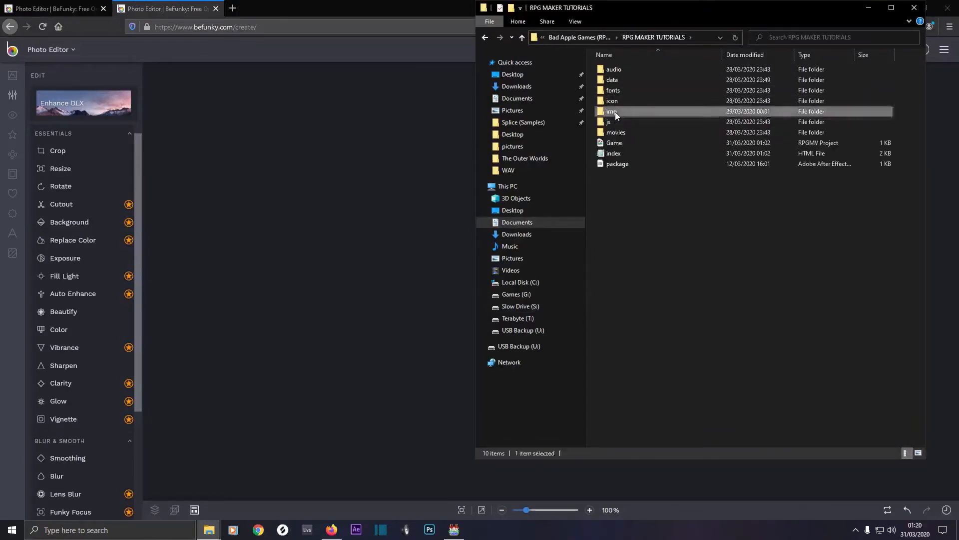
{"action": "left_click", "coordinate": [612, 157]}
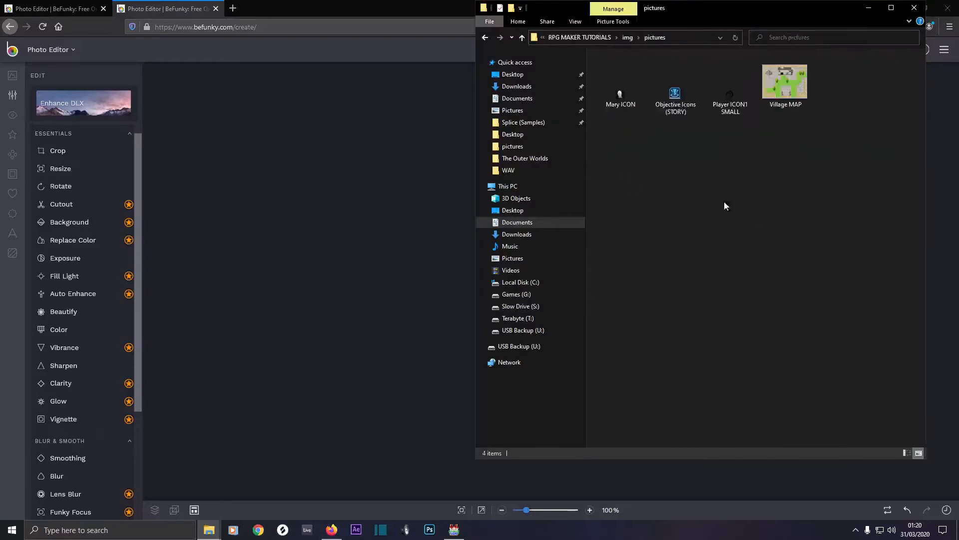
{"action": "left_click", "coordinate": [914, 9]}
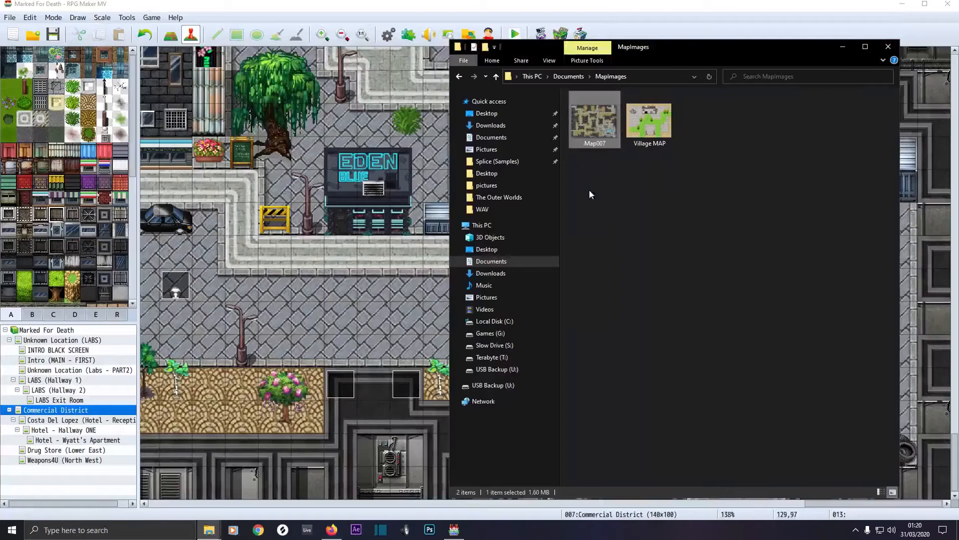
Step: Return to the RPG Maker MV map editor and review the Commercial District map's properties without changing them
{"action": "left_click", "coordinate": [840, 49]}
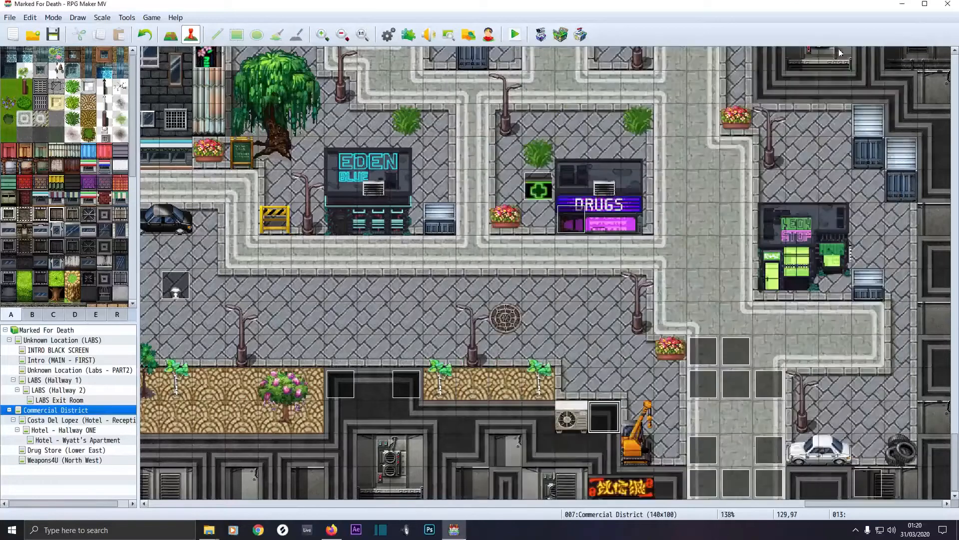
{"action": "double_click", "coordinate": [52, 413]}
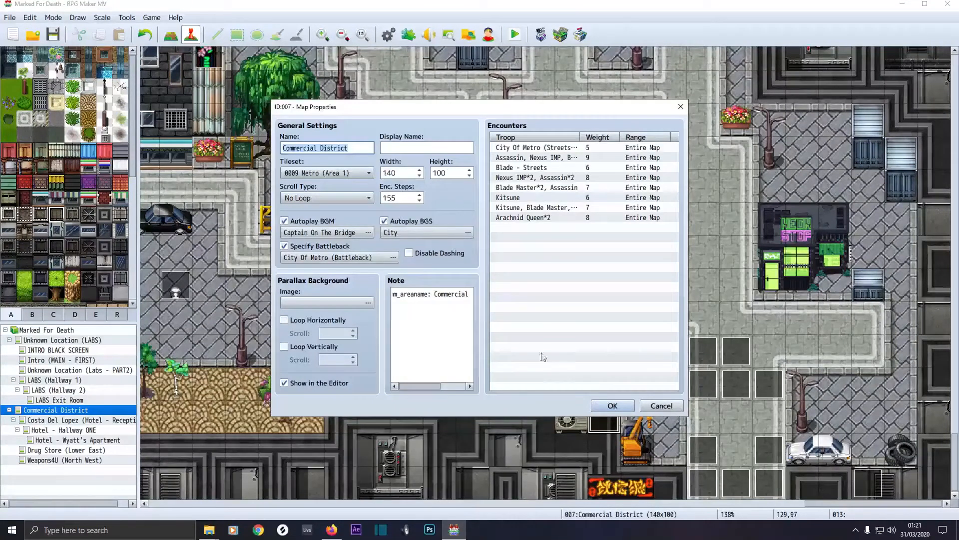
{"action": "left_click", "coordinate": [652, 407]}
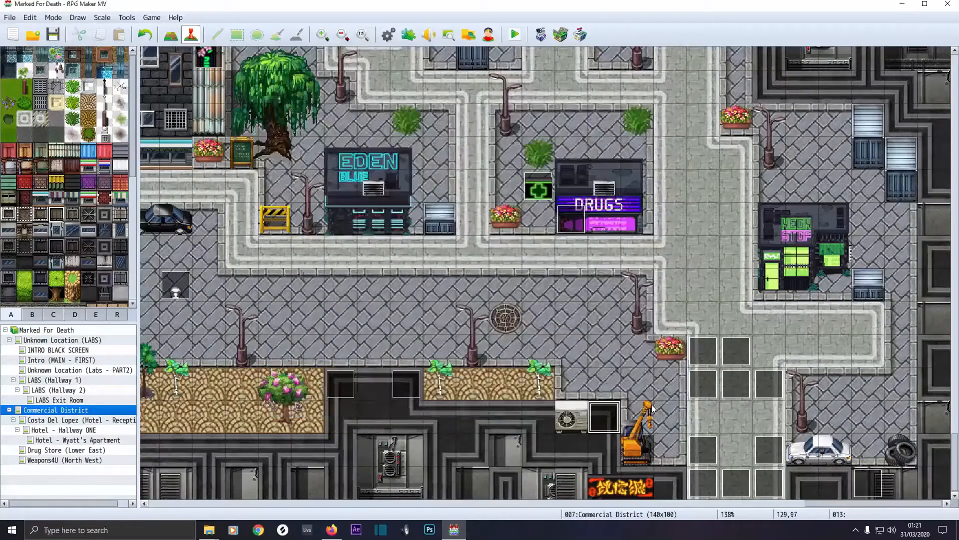
Step: Open the event next to the crane truck and confirm MAP METRO DOWNLOAD as its Show Picture image
{"action": "double_click", "coordinate": [604, 412]}
{"action": "double_click", "coordinate": [480, 168]}
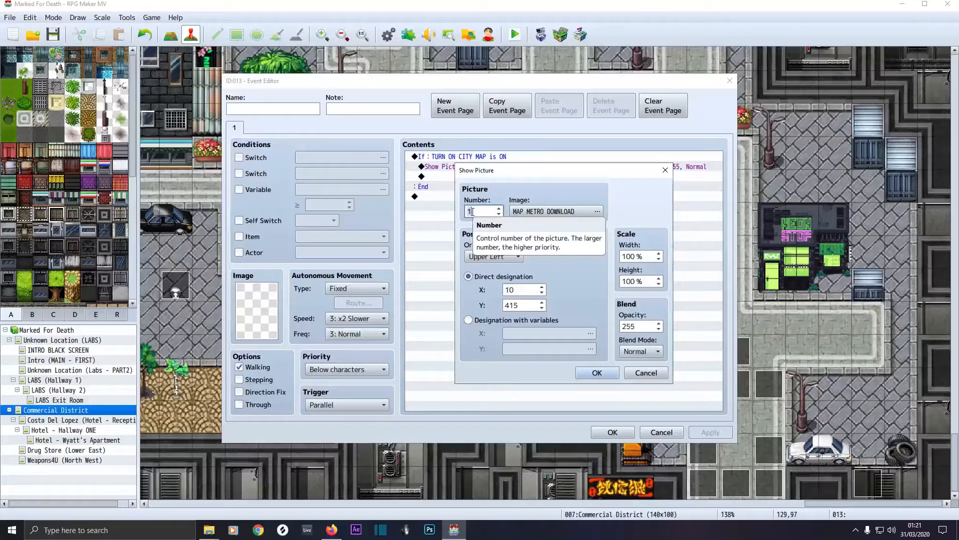
{"action": "left_click", "coordinate": [526, 211]}
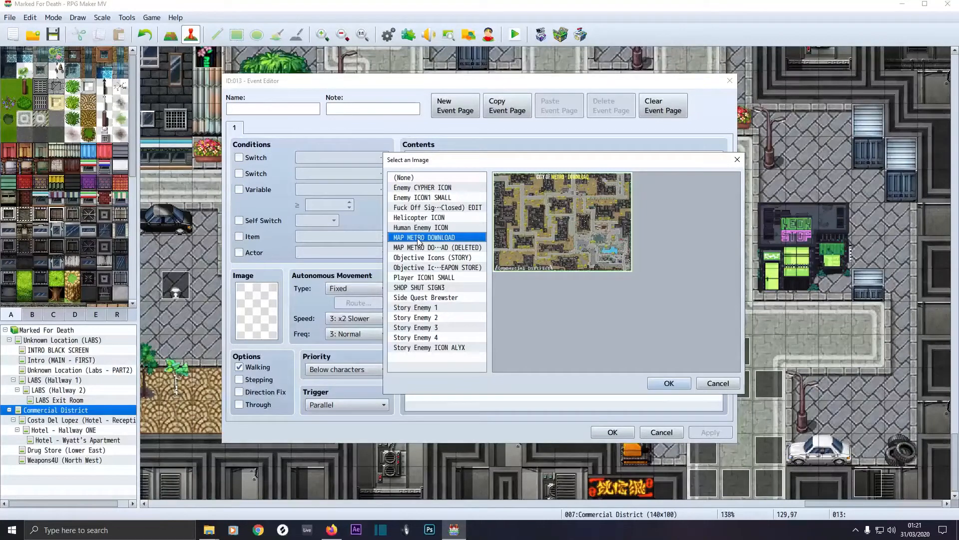
{"action": "left_click", "coordinate": [659, 381]}
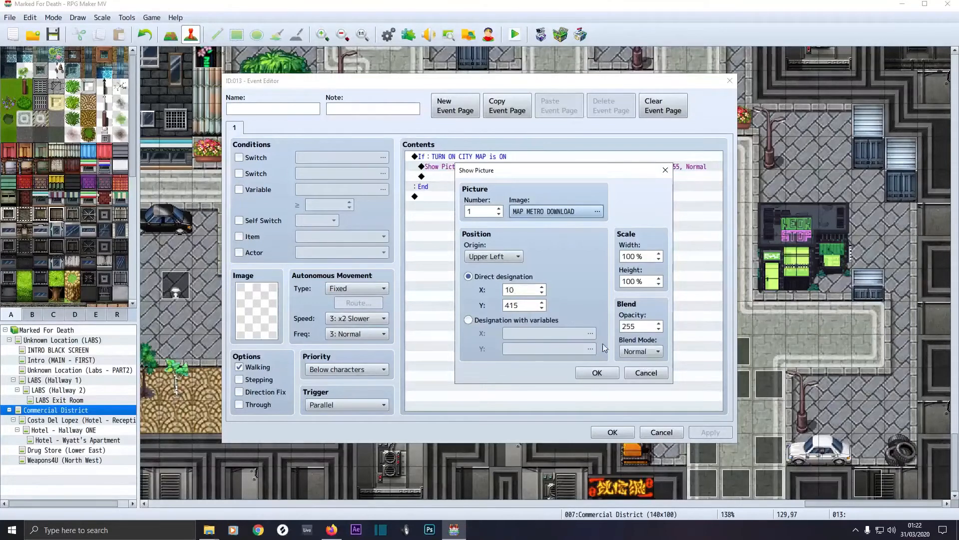
{"action": "left_click", "coordinate": [603, 373]}
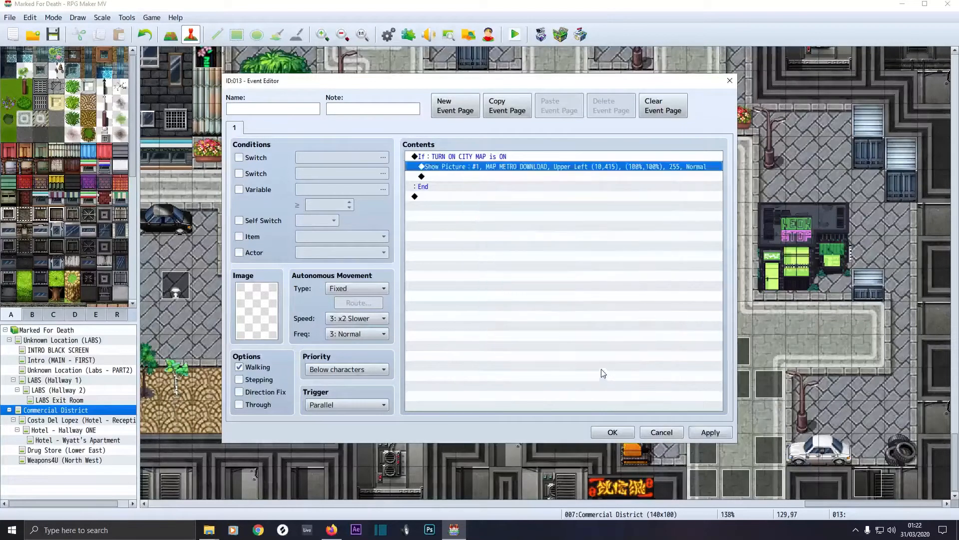
Step: Review the city map's Show Picture settings again, accept them and apply the event
{"action": "double_click", "coordinate": [488, 168]}
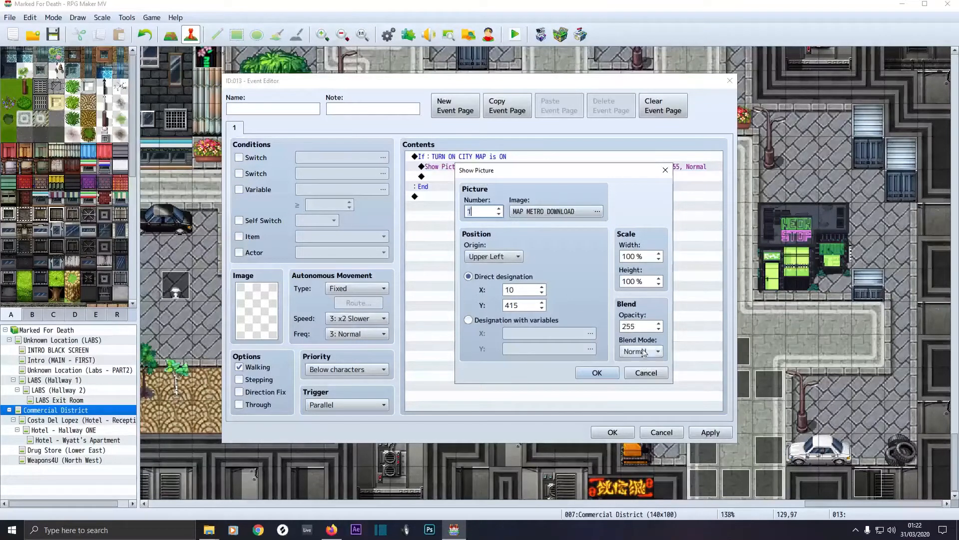
{"action": "left_click", "coordinate": [596, 374]}
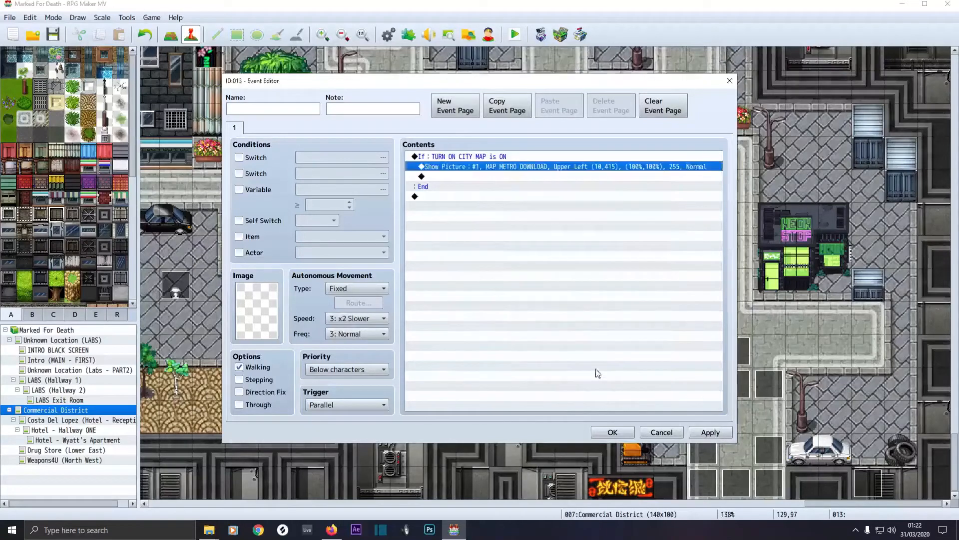
{"action": "left_click", "coordinate": [710, 433]}
{"action": "left_click", "coordinate": [613, 433]}
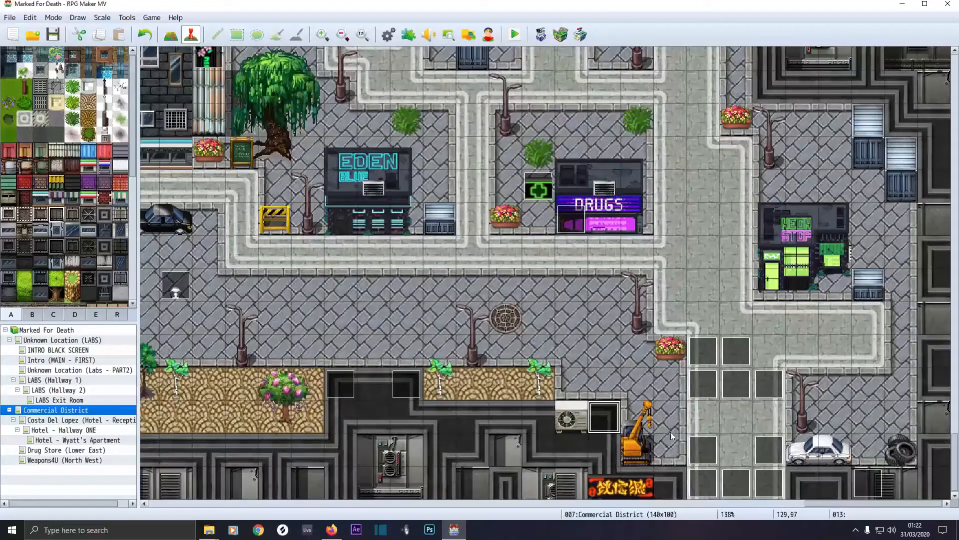
Step: Open event EV010 and examine its player icon Show Picture settings and where that command is found among the event commands
{"action": "double_click", "coordinate": [706, 482]}
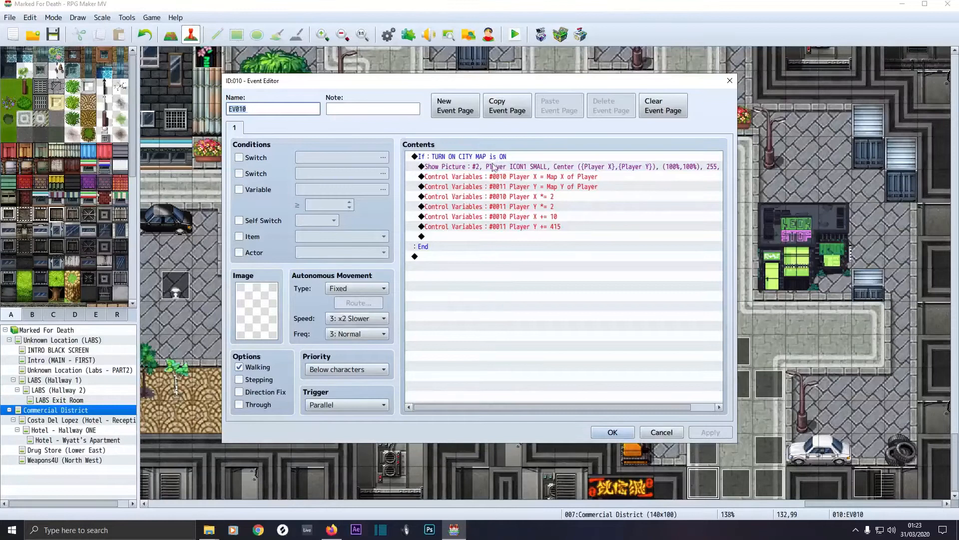
{"action": "double_click", "coordinate": [465, 167]}
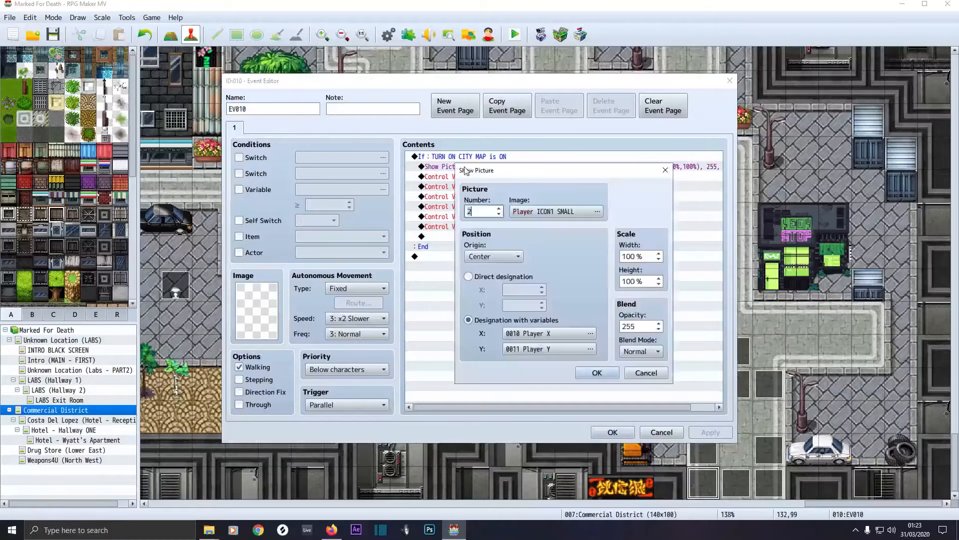
{"action": "left_click", "coordinate": [646, 372]}
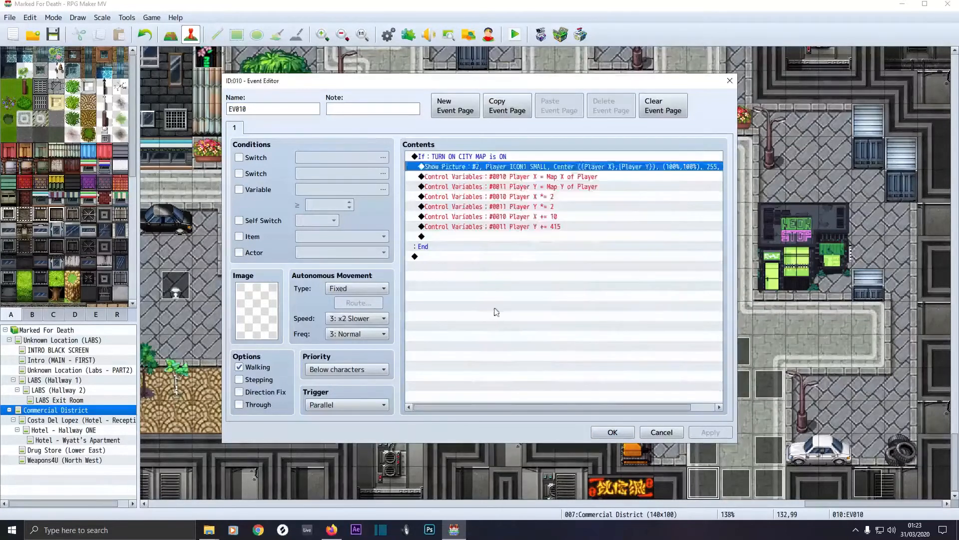
{"action": "double_click", "coordinate": [491, 285]}
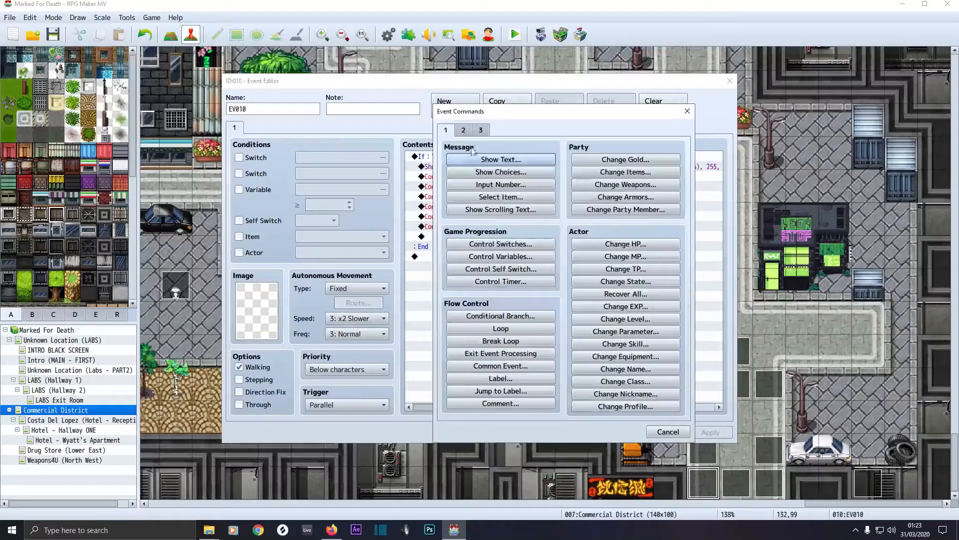
{"action": "left_click", "coordinate": [463, 131]}
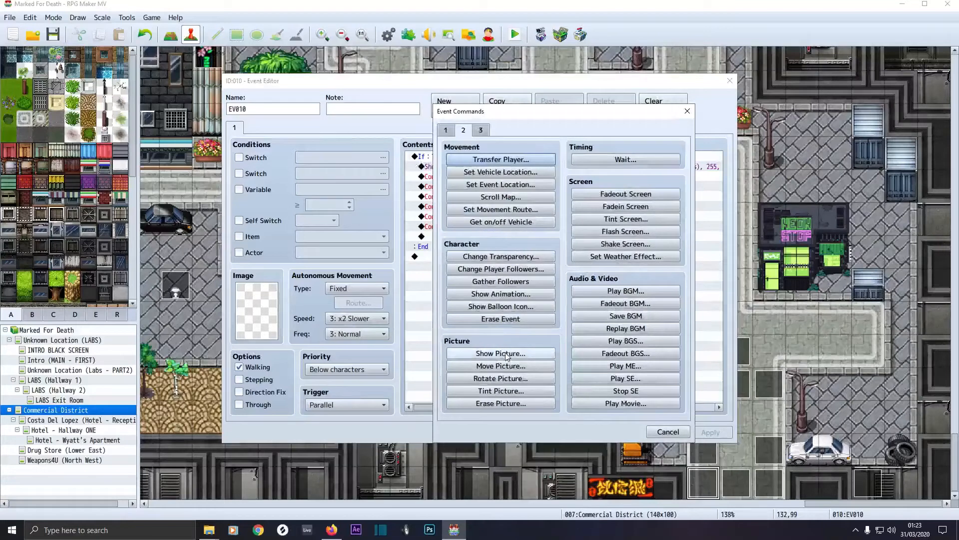
{"action": "left_click", "coordinate": [668, 432]}
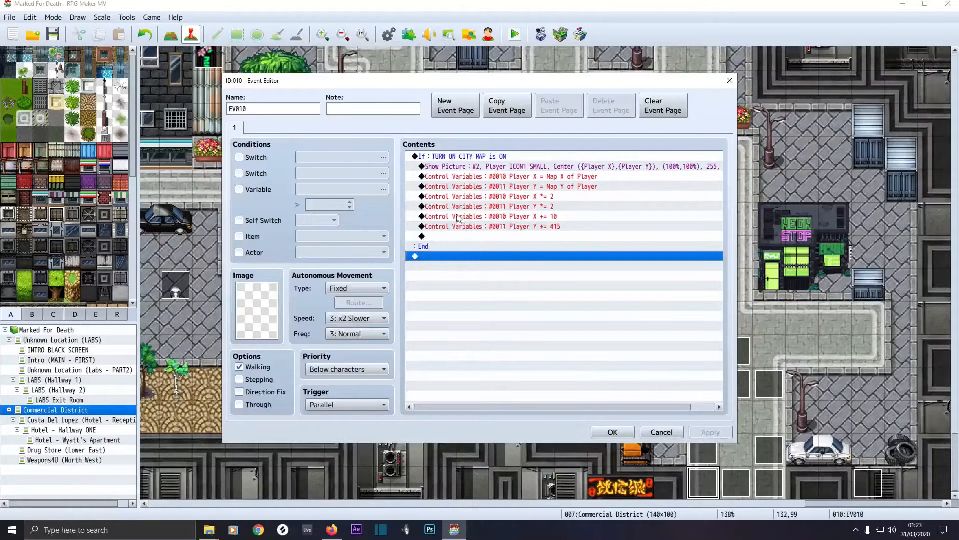
Step: Reopen EV010's Show Picture command and confirm Player ICON1 SMALL as the image of picture number 2
{"action": "double_click", "coordinate": [450, 167]}
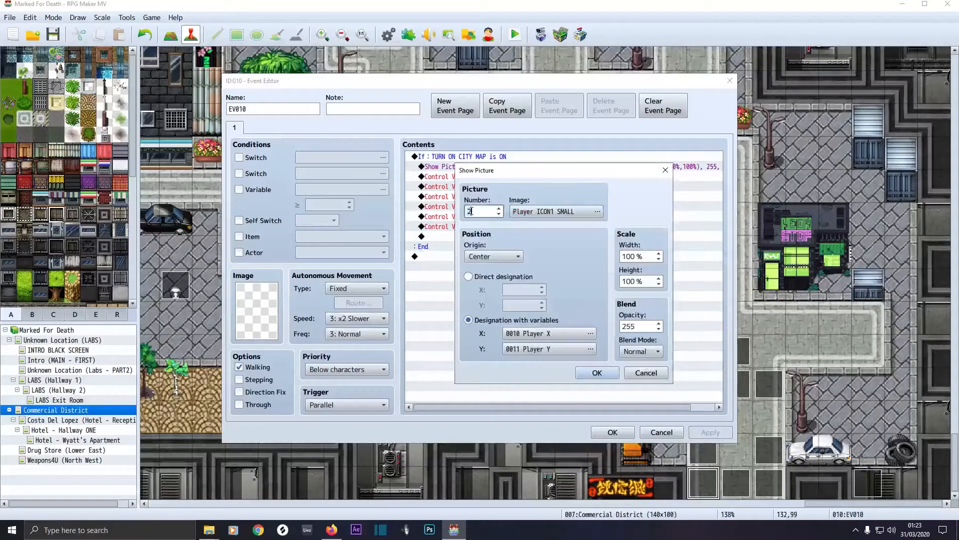
{"action": "double_click", "coordinate": [486, 211]}
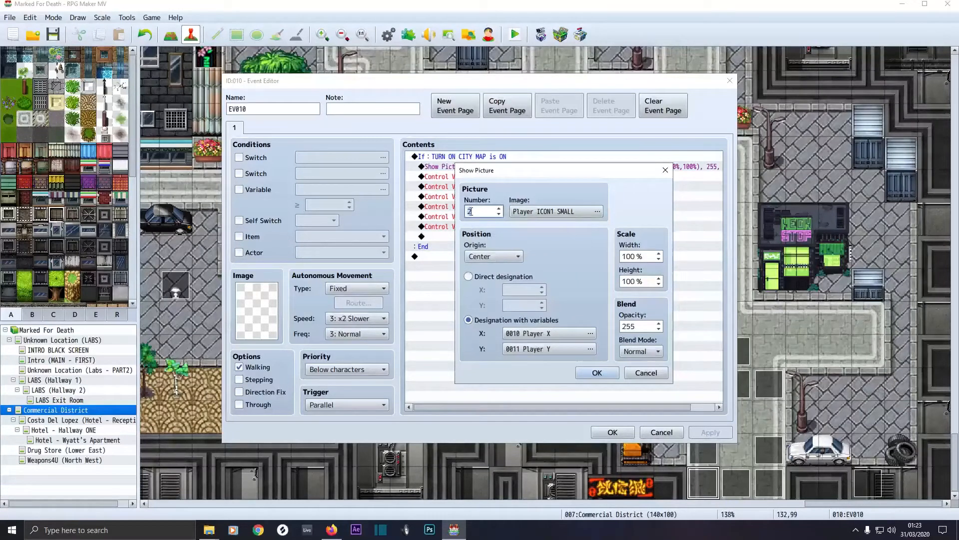
{"action": "left_click", "coordinate": [531, 211]}
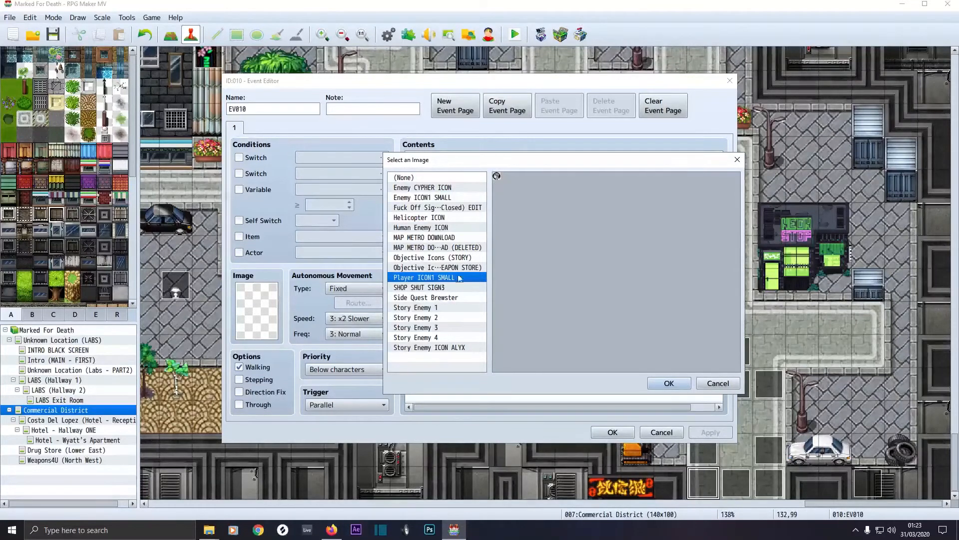
{"action": "left_click", "coordinate": [669, 383]}
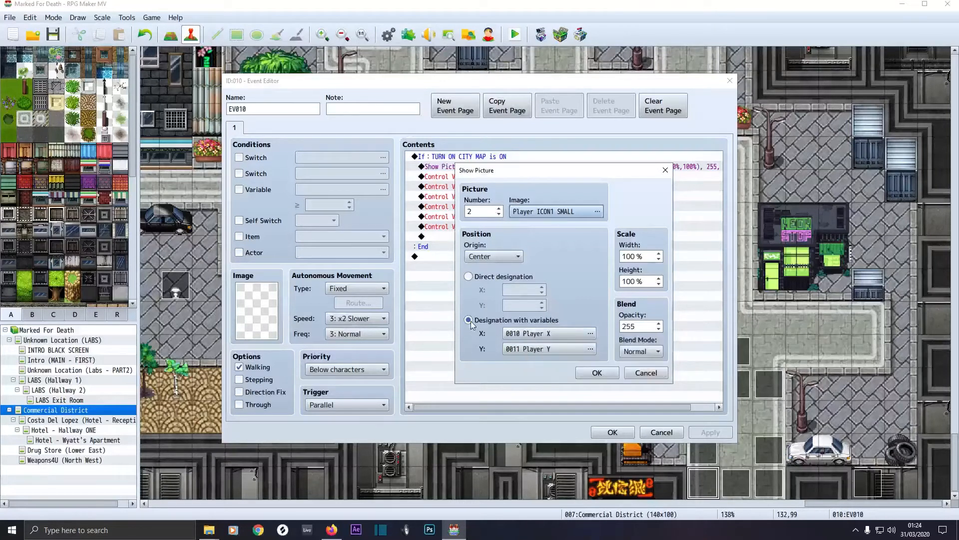
Step: Assign variables 0010 Player X and 0011 Player Y as the player icon's X and Y position, and accept the picture settings
{"action": "left_click", "coordinate": [538, 334]}
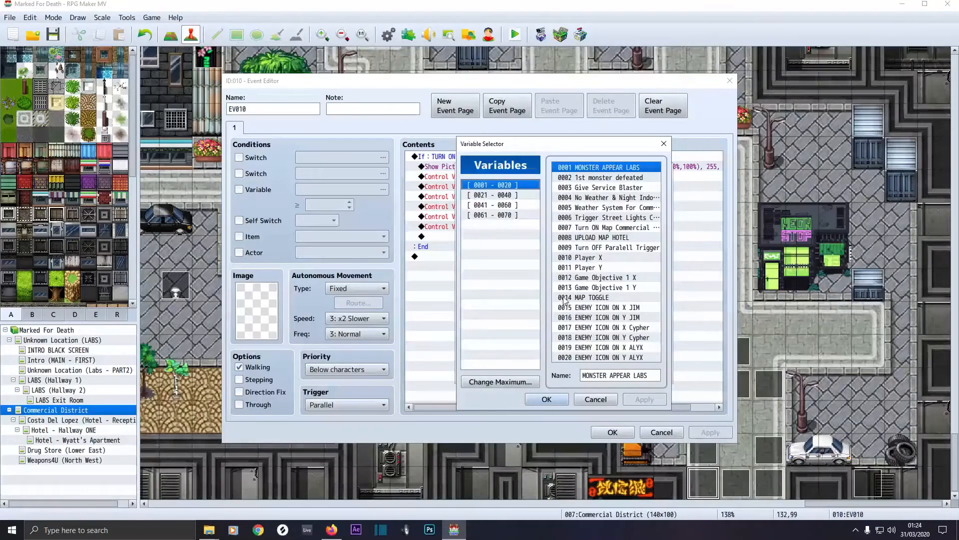
{"action": "left_click", "coordinate": [582, 258]}
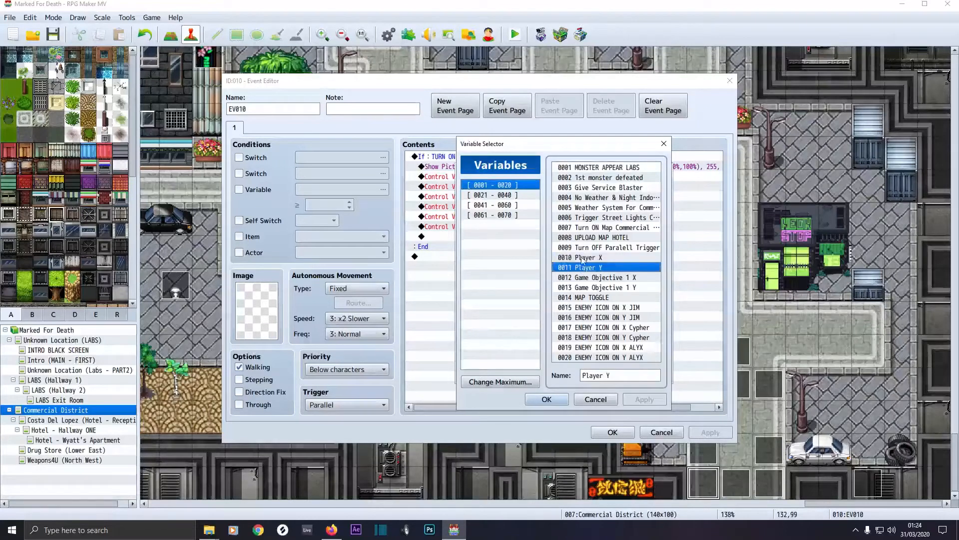
{"action": "double_click", "coordinate": [582, 258]}
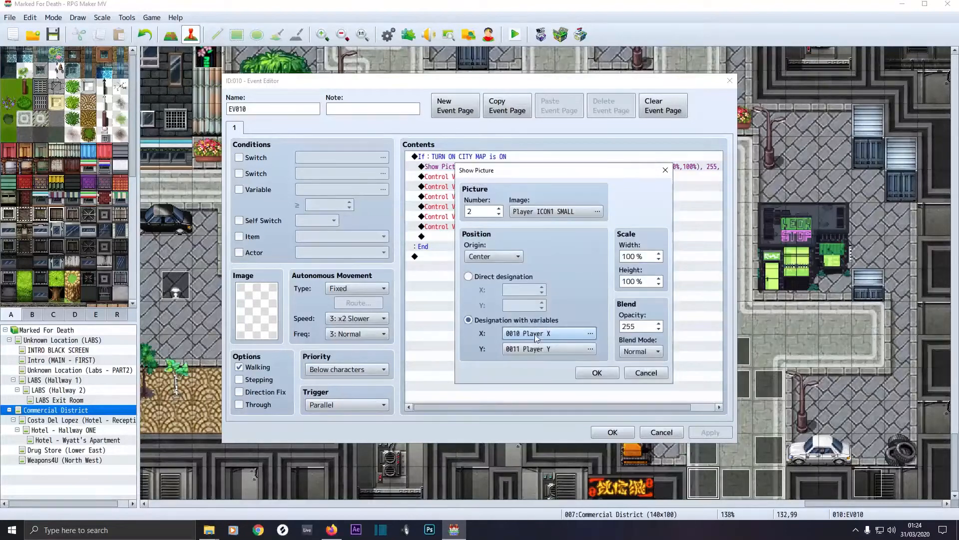
{"action": "left_click", "coordinate": [534, 352]}
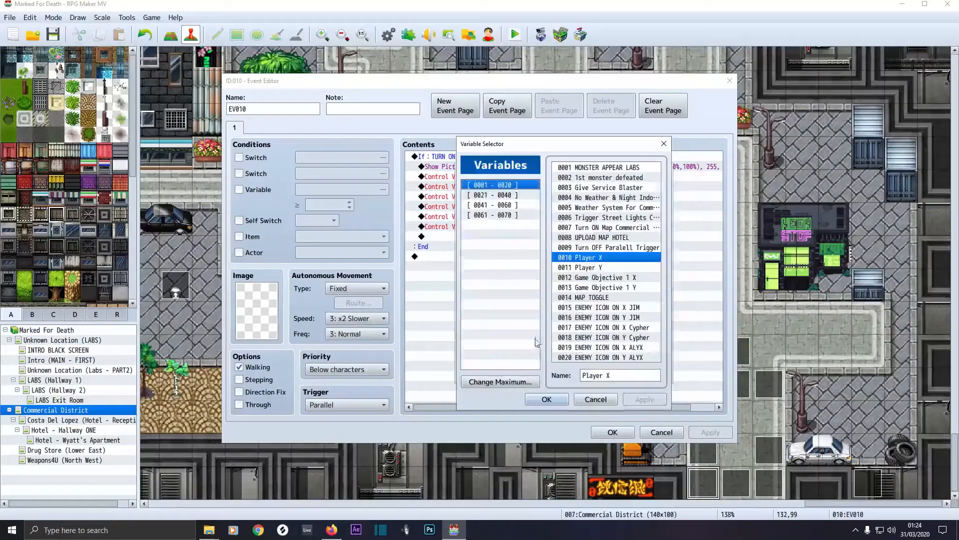
{"action": "left_click", "coordinate": [583, 269]}
{"action": "double_click", "coordinate": [584, 269]}
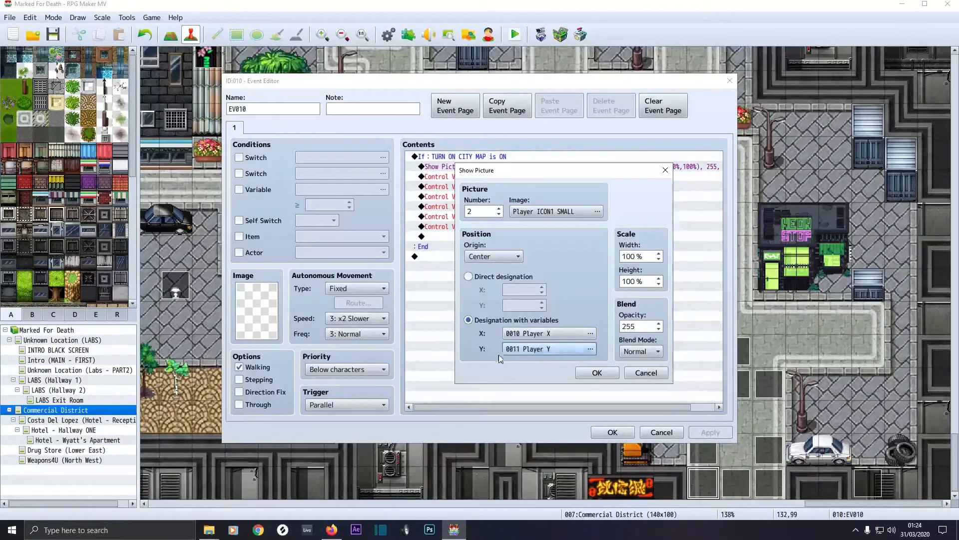
{"action": "left_click", "coordinate": [595, 374]}
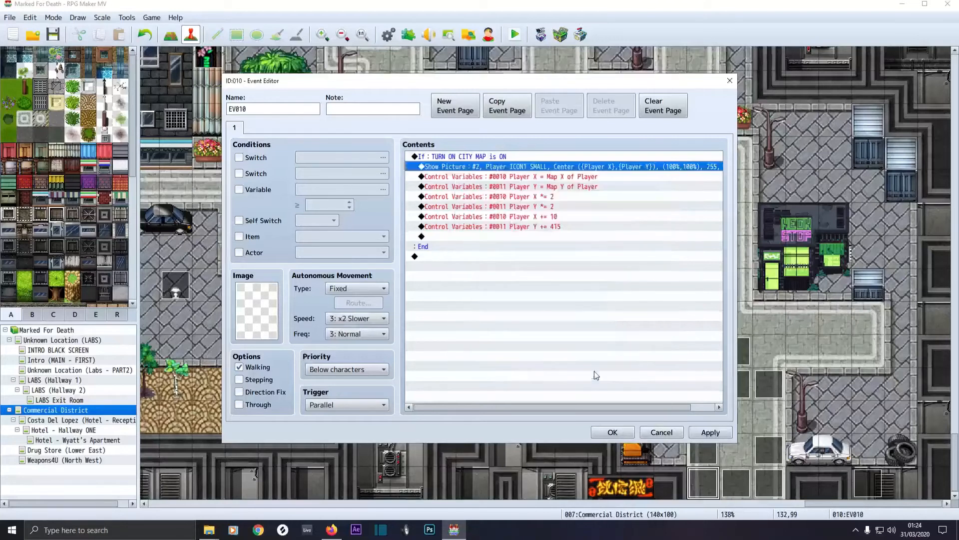
Step: Examine the settings of EV010's Control Variables command that sets 0010 Player X, and leave it unchanged
{"action": "left_click", "coordinate": [466, 177]}
{"action": "double_click", "coordinate": [464, 177]}
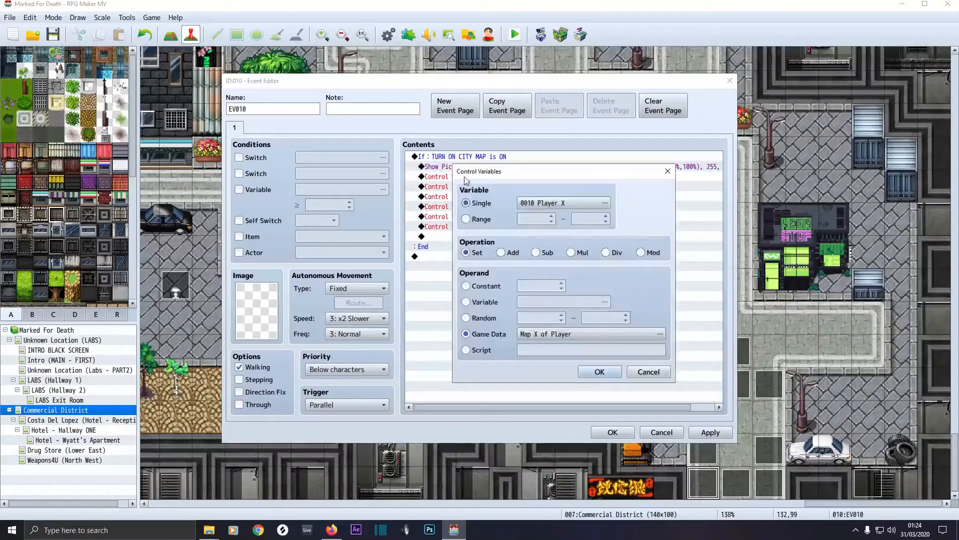
{"action": "left_click", "coordinate": [648, 372]}
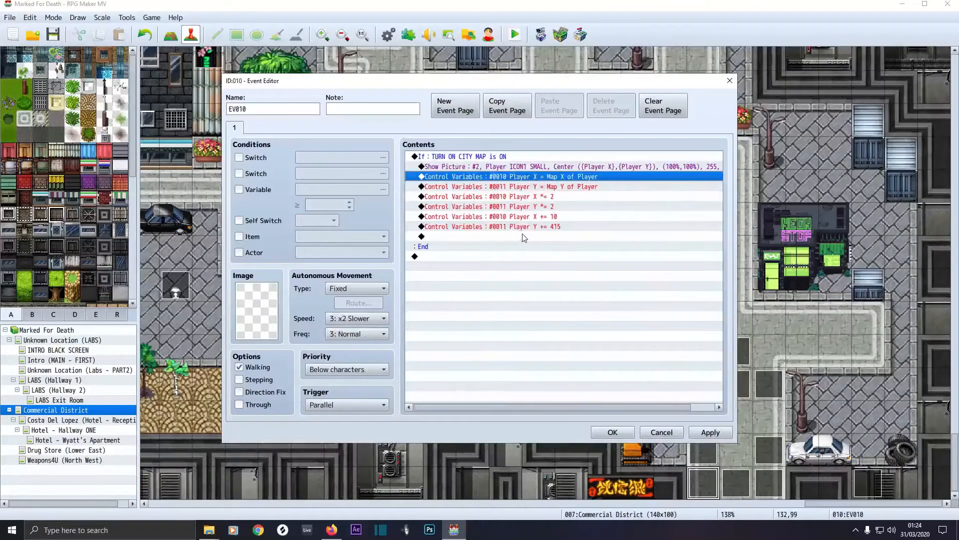
{"action": "double_click", "coordinate": [511, 178]}
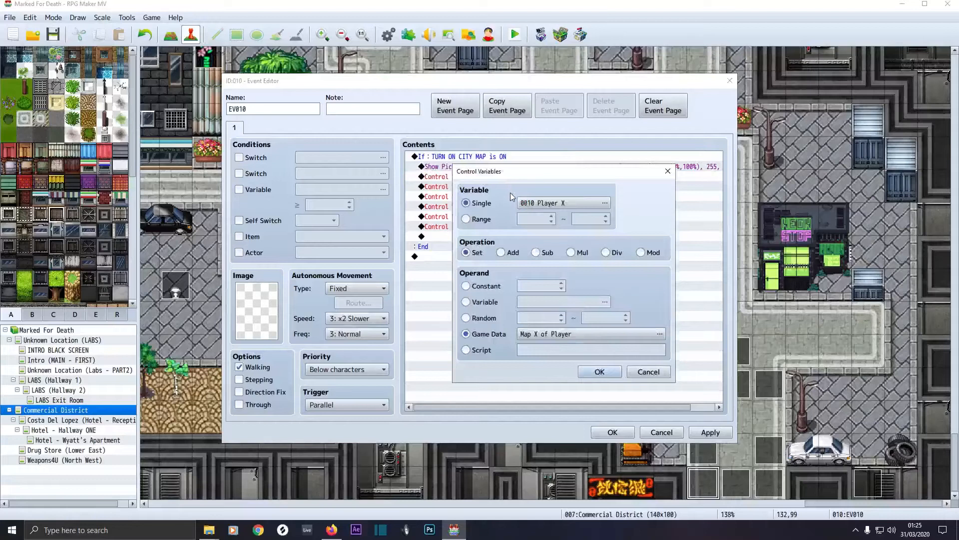
{"action": "left_click", "coordinate": [656, 374]}
Step: Try inserting a new Control Variables command with 0010 Player X as its single variable after the conditional branch
{"action": "double_click", "coordinate": [457, 256]}
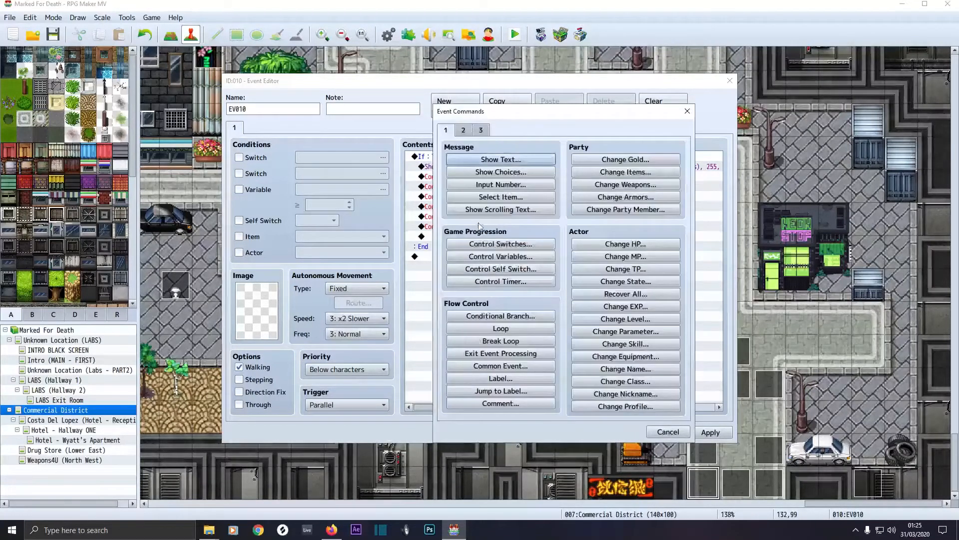
{"action": "left_click", "coordinate": [488, 258]}
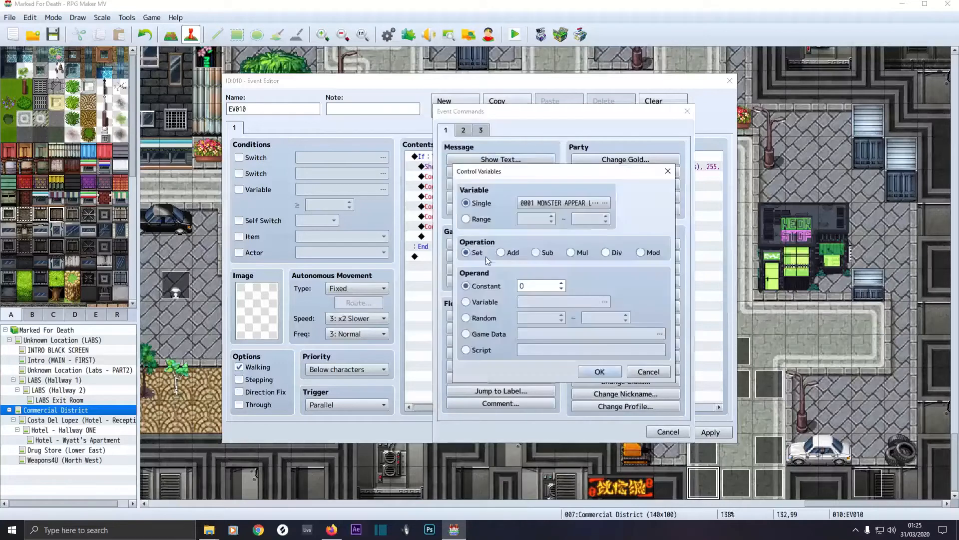
{"action": "left_click", "coordinate": [544, 205]}
{"action": "left_click", "coordinate": [584, 260]}
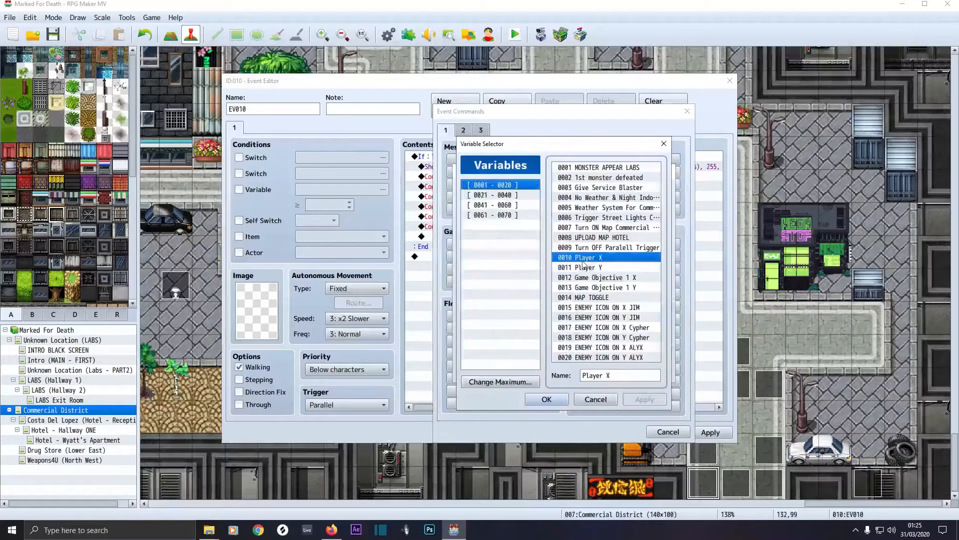
{"action": "left_click", "coordinate": [548, 400]}
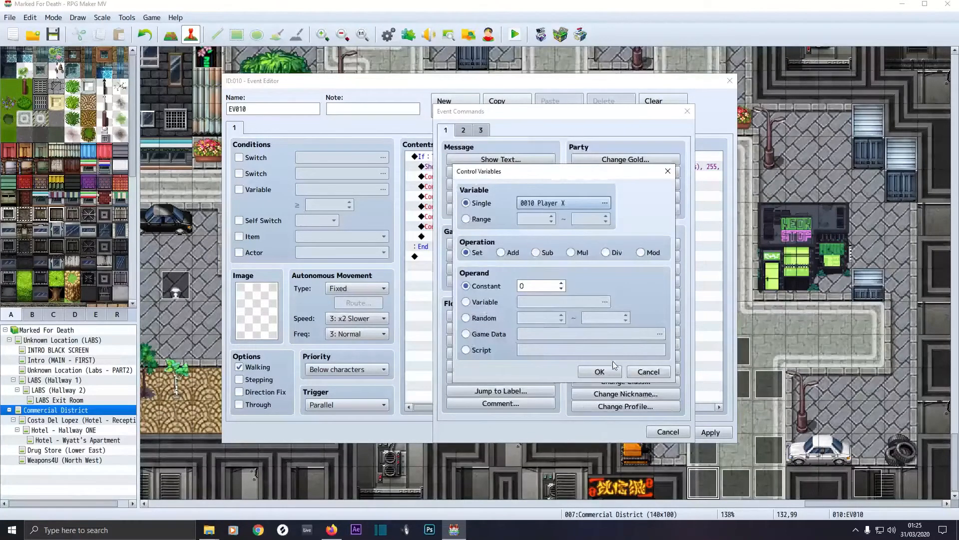
{"action": "left_click", "coordinate": [650, 371]}
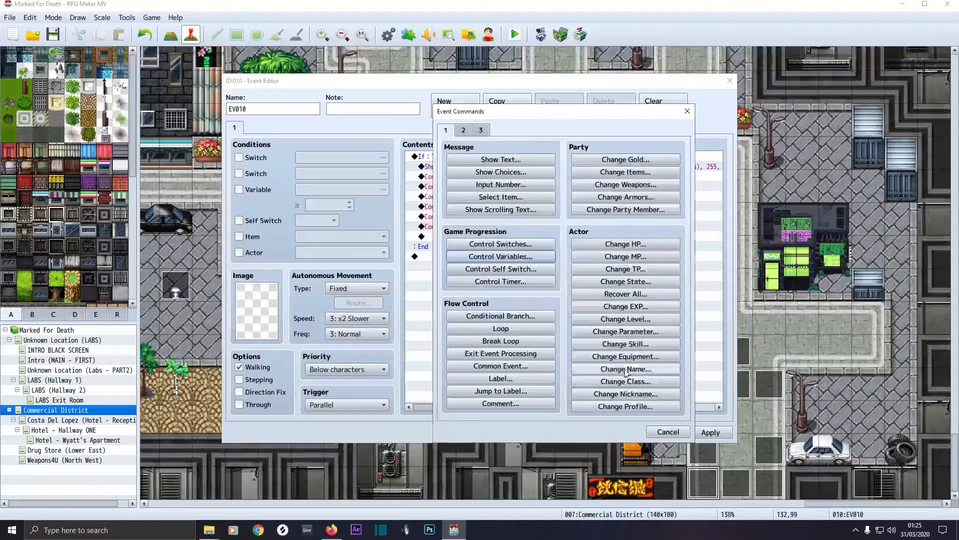
{"action": "left_click", "coordinate": [659, 430]}
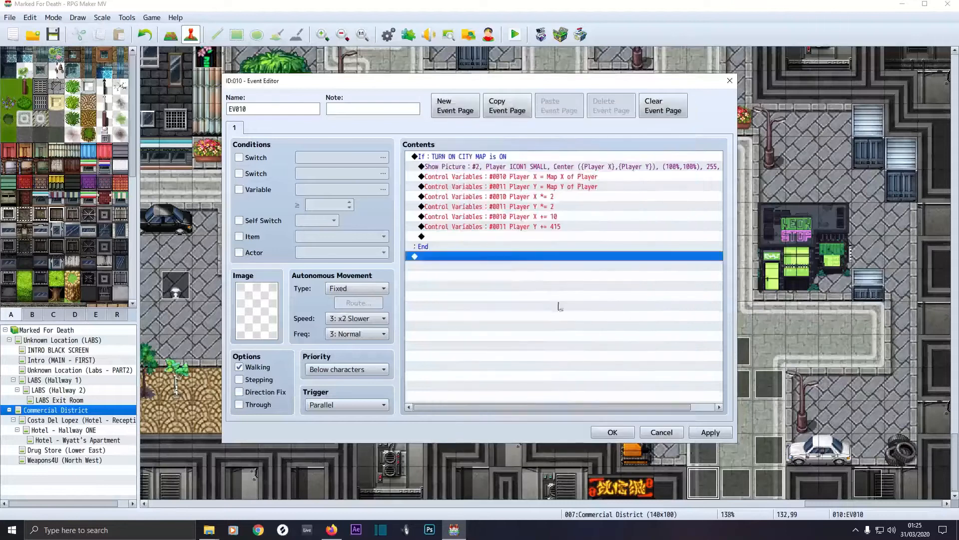
Step: Set variable 0010 Player X from game data, using the Player character's Map X, and accept the command
{"action": "double_click", "coordinate": [491, 178]}
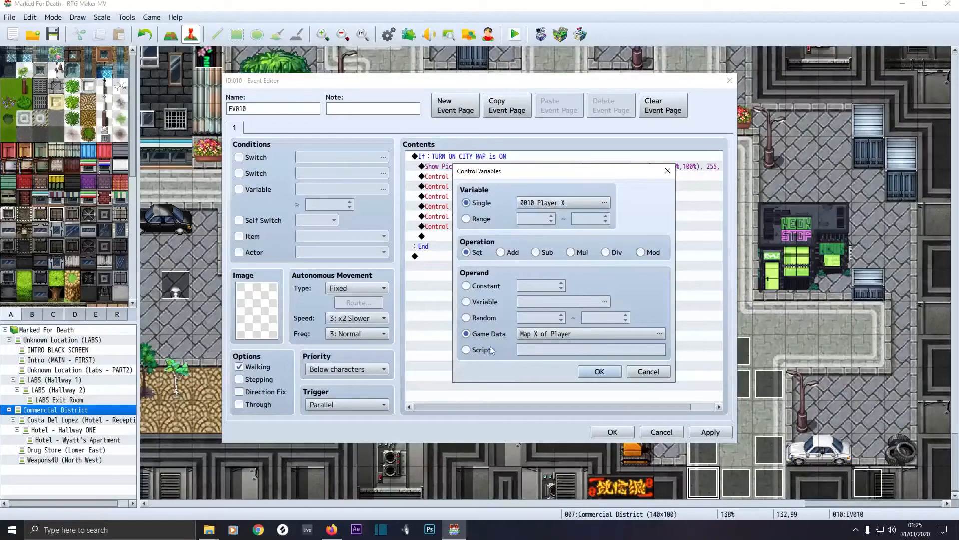
{"action": "left_click", "coordinate": [530, 339]}
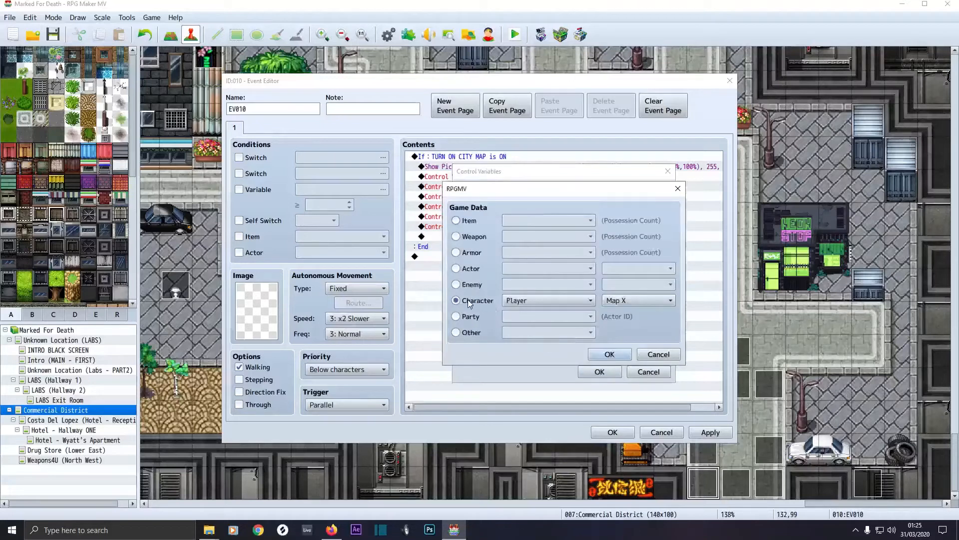
{"action": "left_click", "coordinate": [519, 301]}
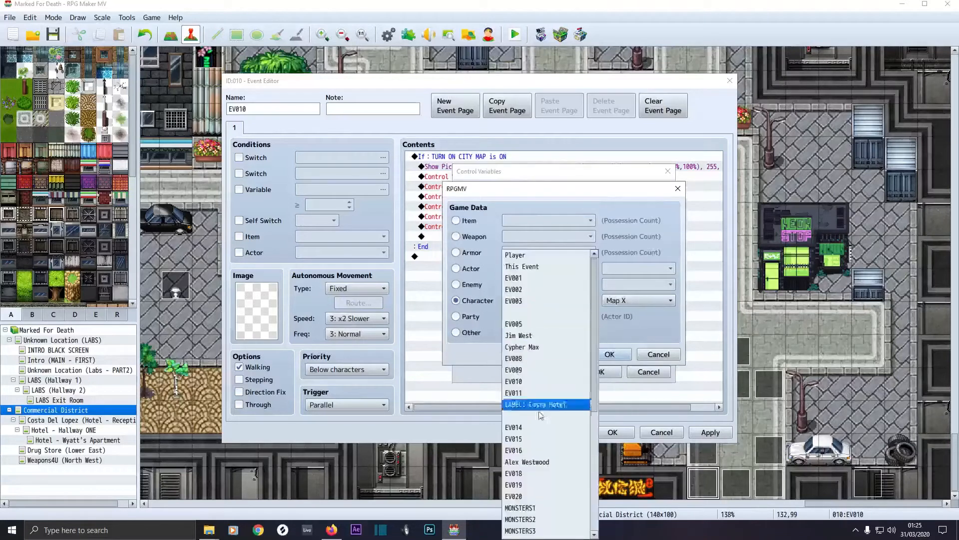
{"action": "left_click", "coordinate": [522, 255]}
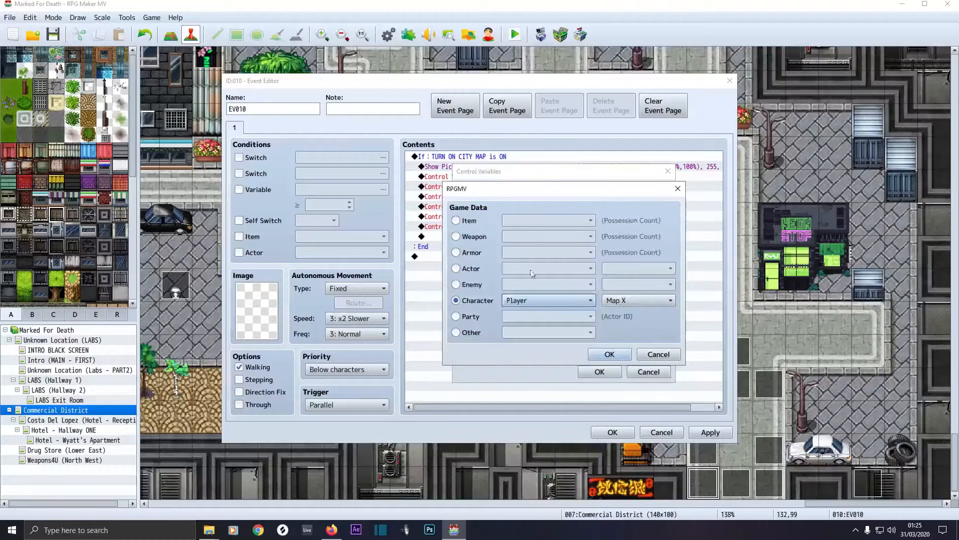
{"action": "left_click", "coordinate": [622, 300]}
{"action": "left_click", "coordinate": [620, 314]}
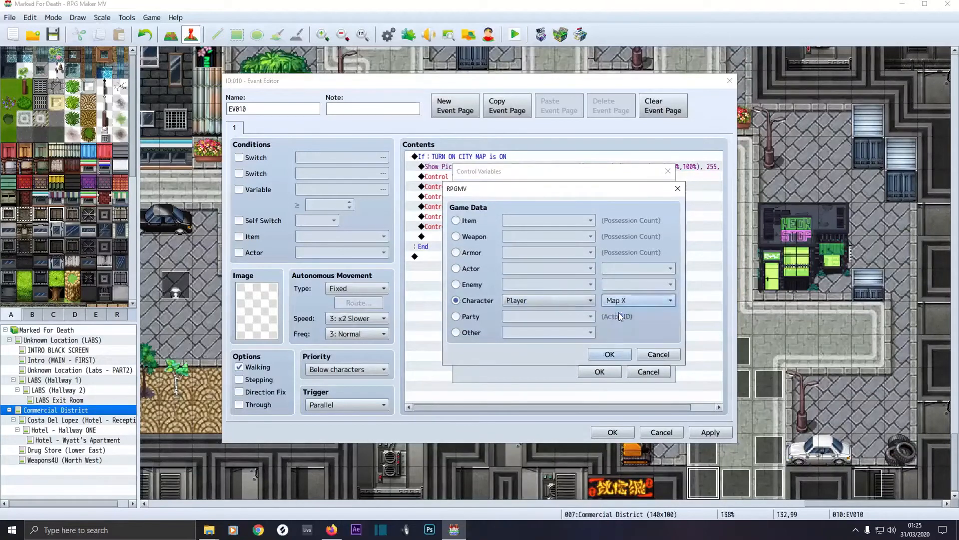
{"action": "left_click", "coordinate": [612, 355]}
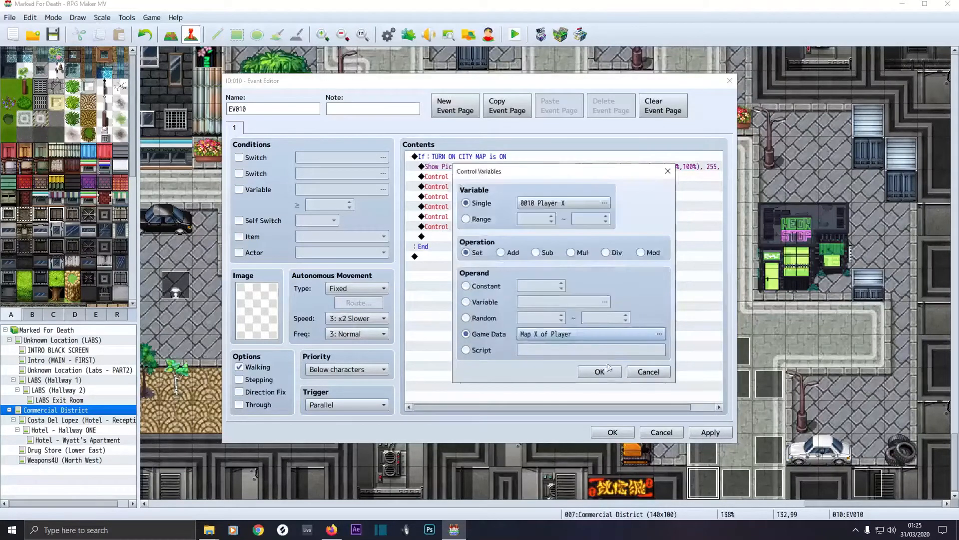
{"action": "left_click", "coordinate": [600, 372]}
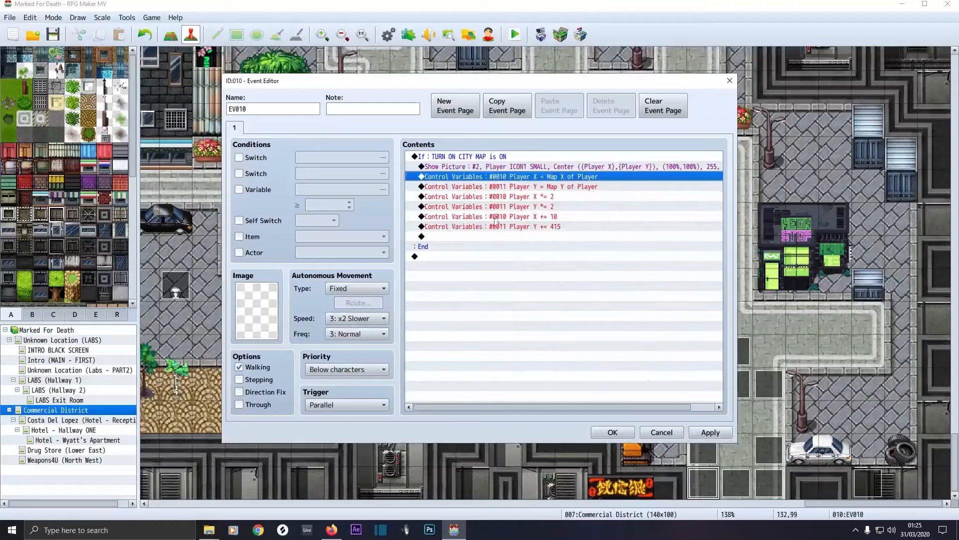
Step: Review the game data source for variable 0011 Player Y and accept it as Map Y of Player
{"action": "double_click", "coordinate": [482, 188]}
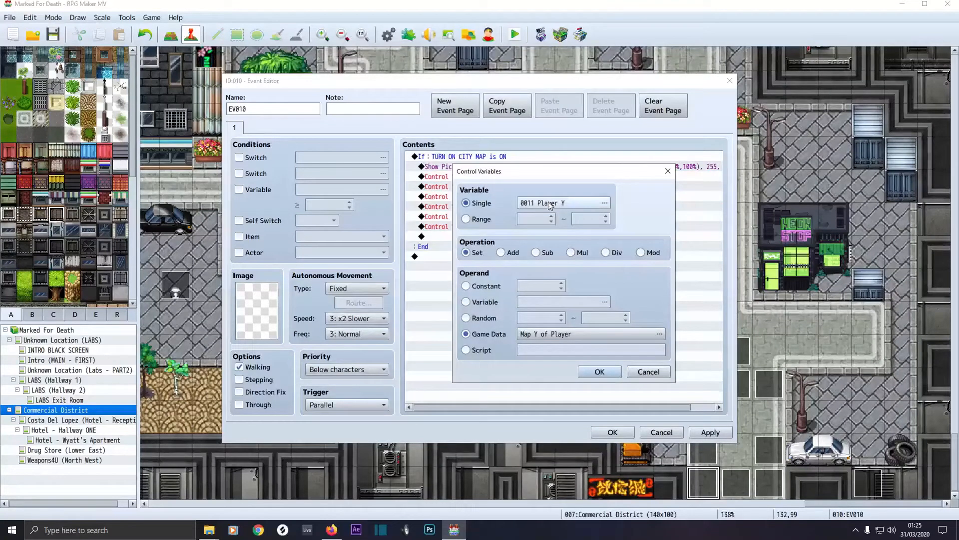
{"action": "left_click", "coordinate": [538, 339]}
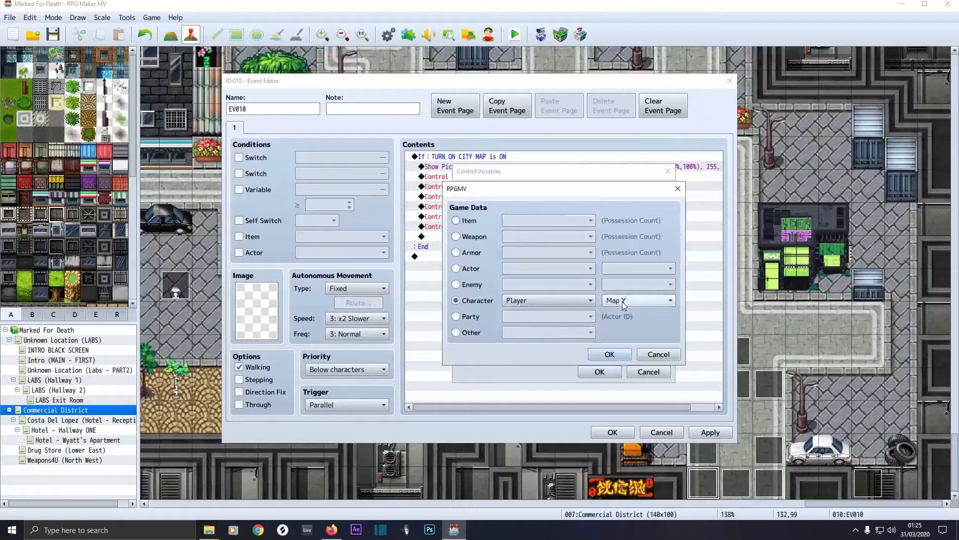
{"action": "left_click", "coordinate": [610, 354]}
{"action": "left_click", "coordinate": [599, 371]}
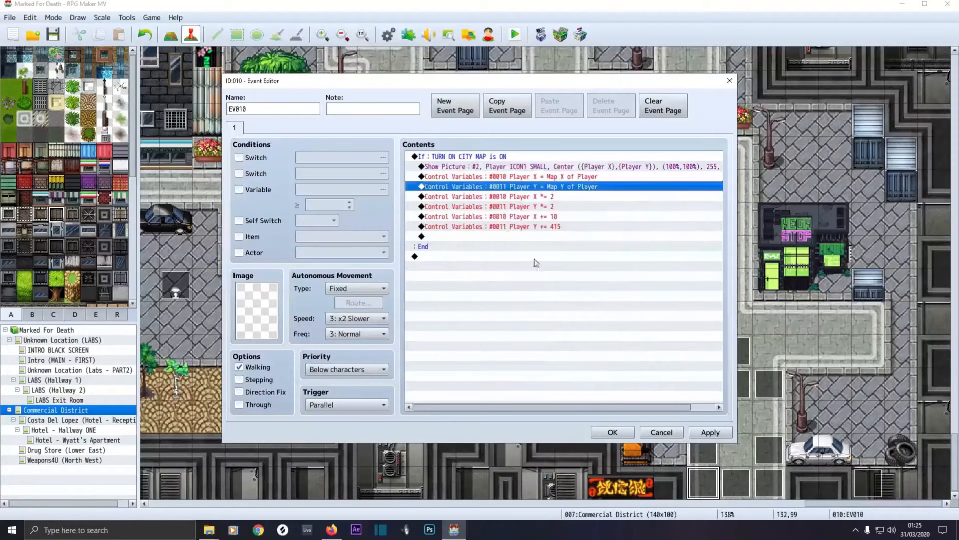
Step: Review and accept the commands that multiply variables 0010 Player X and 0011 Player Y by the constant 2
{"action": "double_click", "coordinate": [489, 198]}
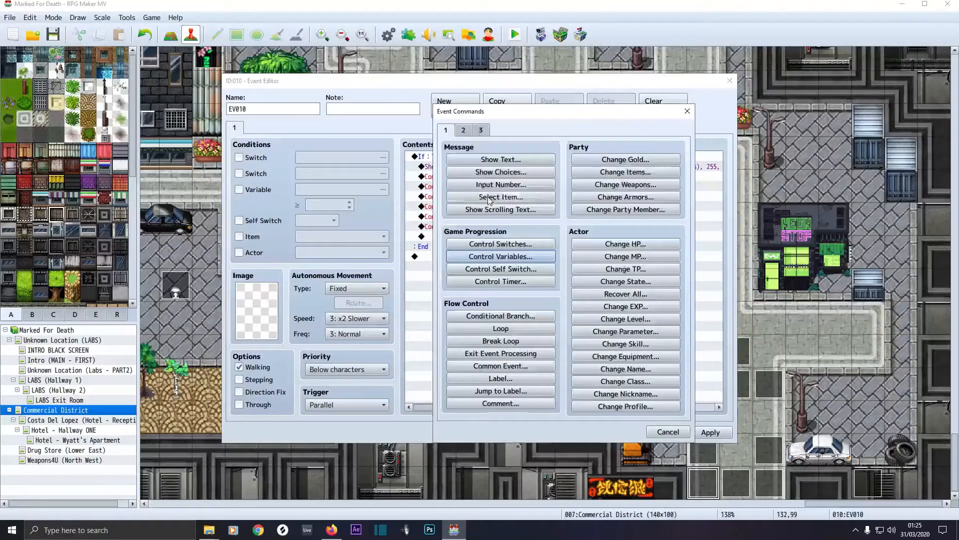
{"action": "left_click", "coordinate": [668, 432]}
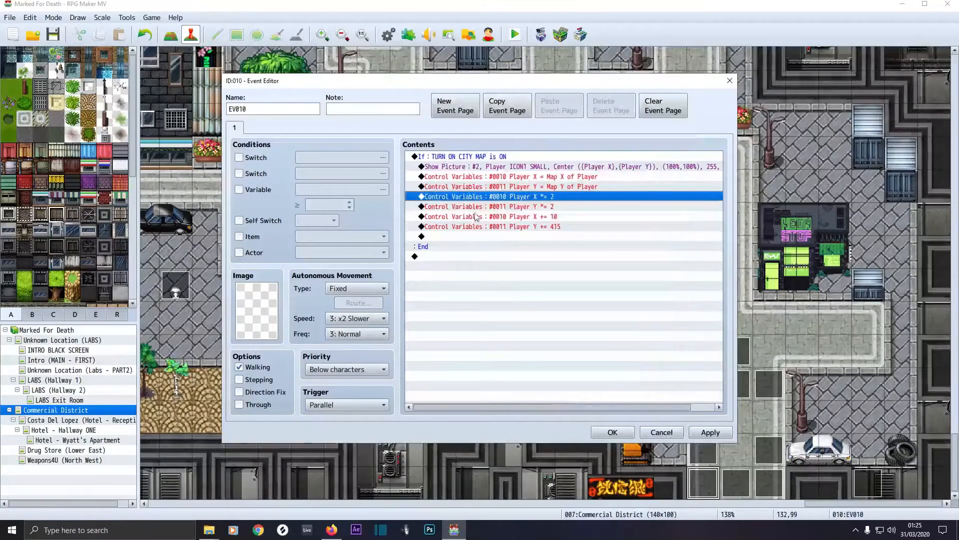
{"action": "double_click", "coordinate": [469, 198]}
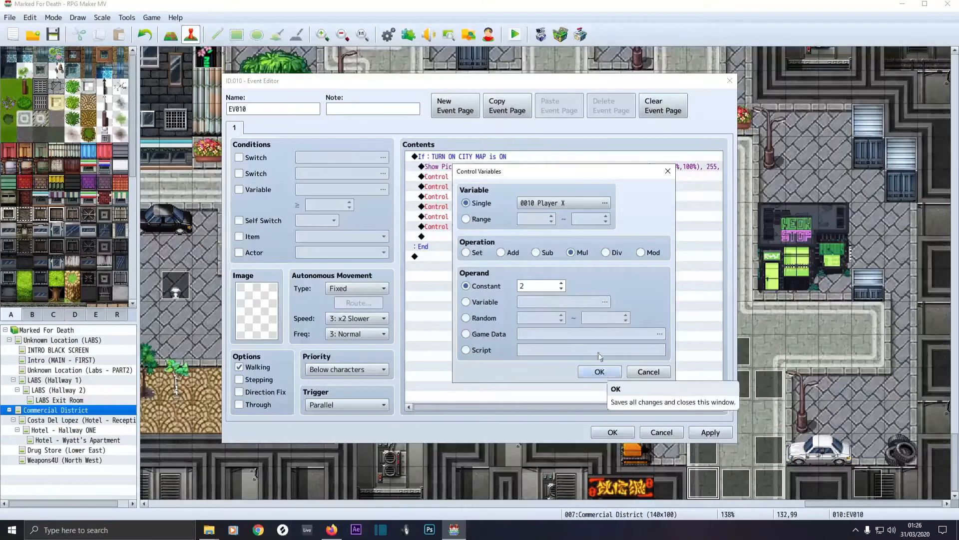
{"action": "left_click", "coordinate": [608, 373]}
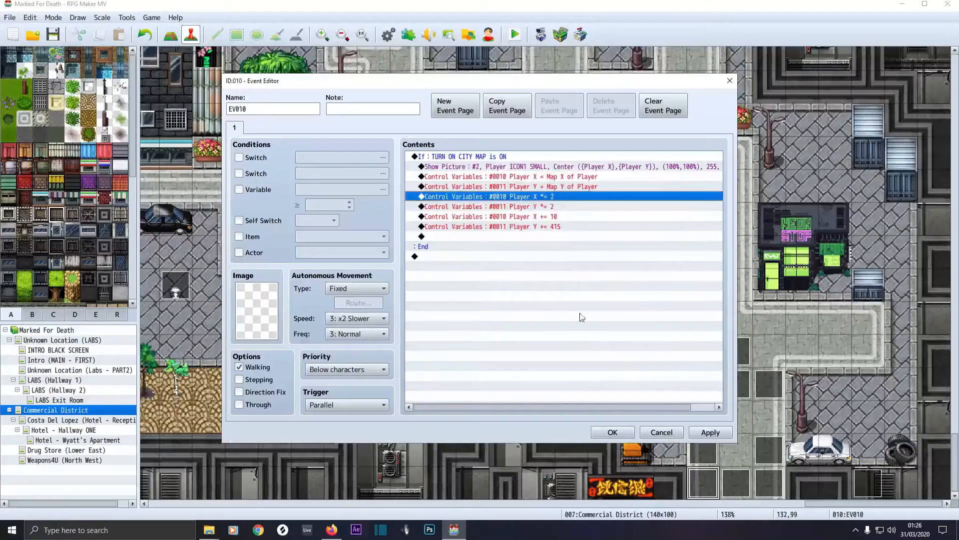
{"action": "left_click", "coordinate": [531, 208]}
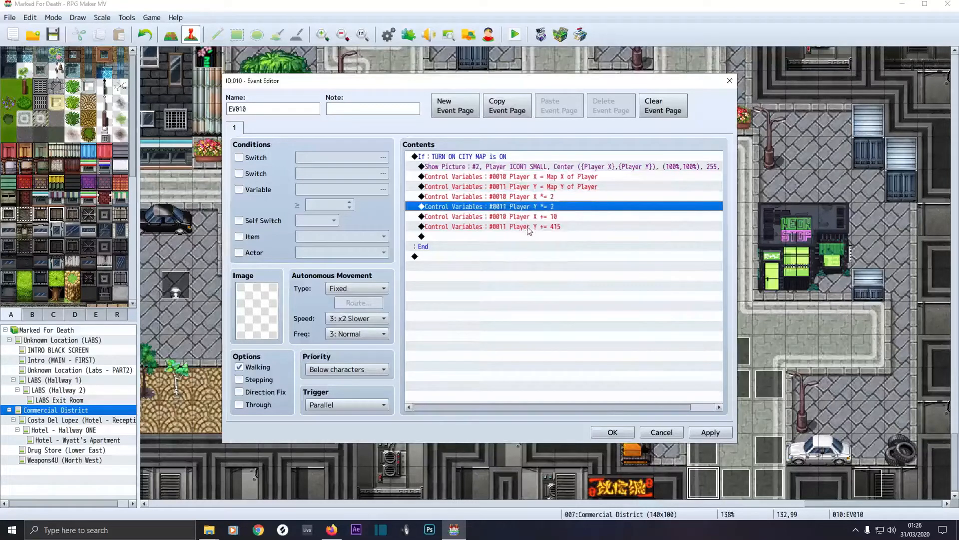
{"action": "key", "text": "Return"}
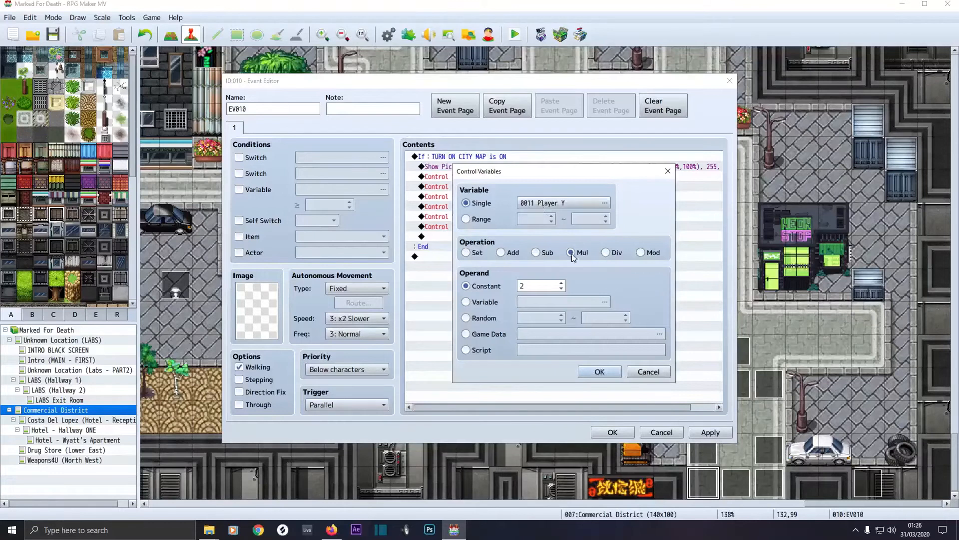
{"action": "left_click", "coordinate": [605, 374]}
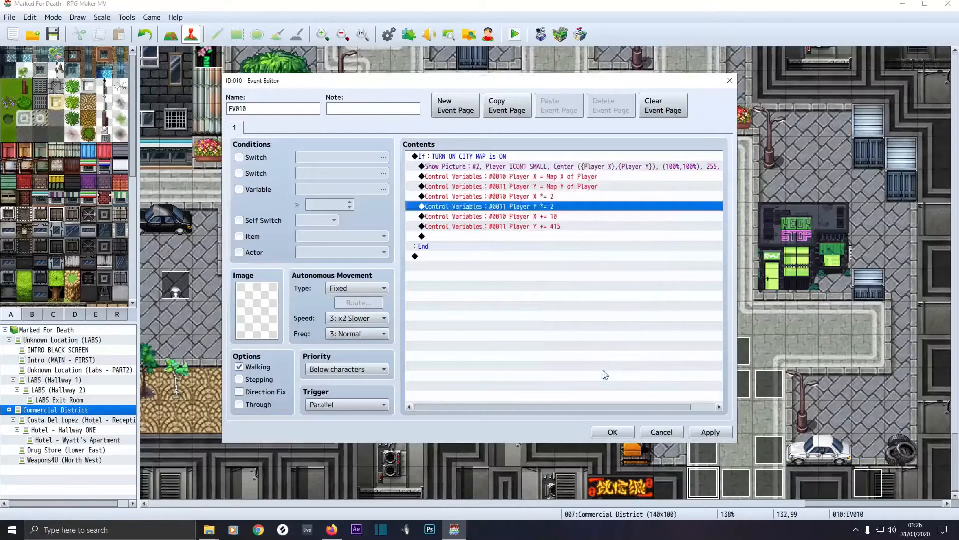
Step: Accept the commands adding constant 10 to Player X and 415 to Player Y, and apply and close EV010
{"action": "double_click", "coordinate": [521, 217]}
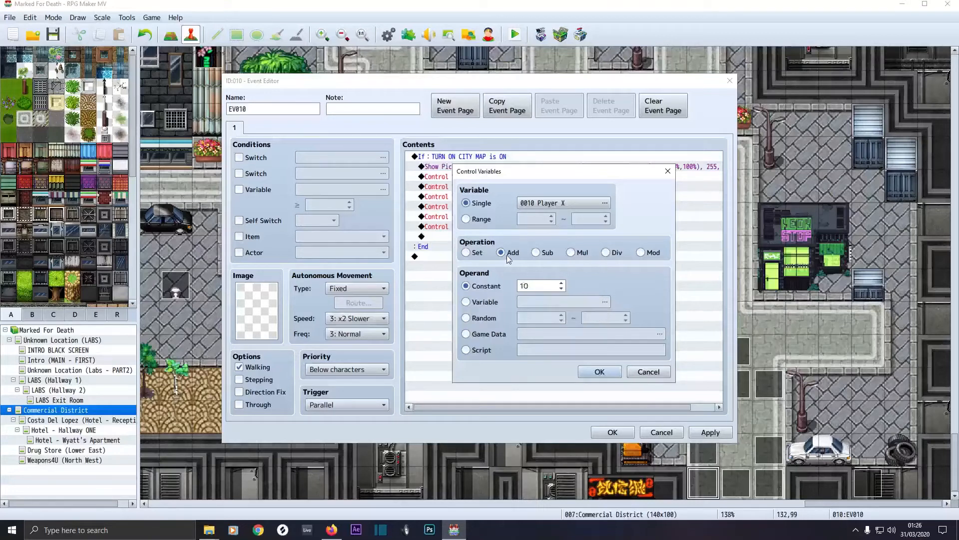
{"action": "left_click", "coordinate": [598, 373]}
{"action": "double_click", "coordinate": [498, 227]}
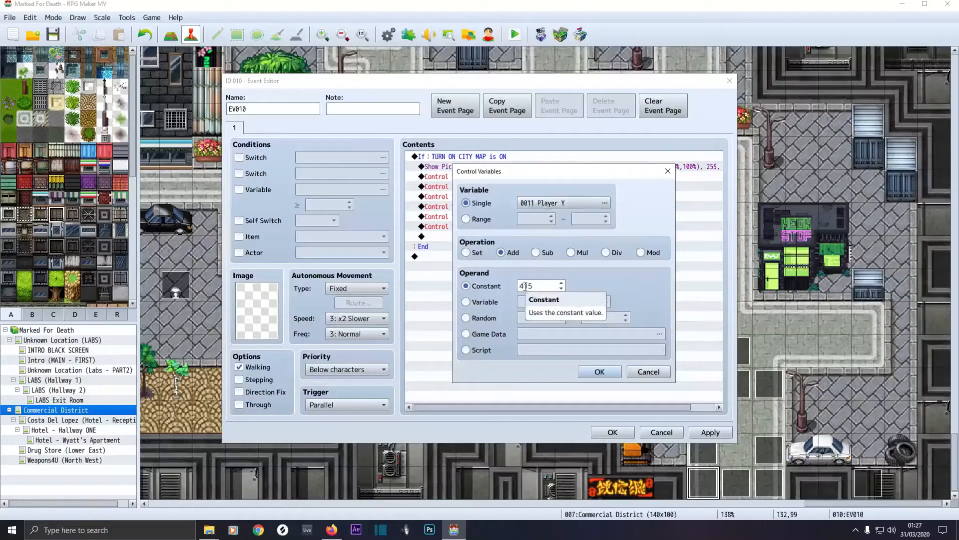
{"action": "left_click", "coordinate": [600, 371]}
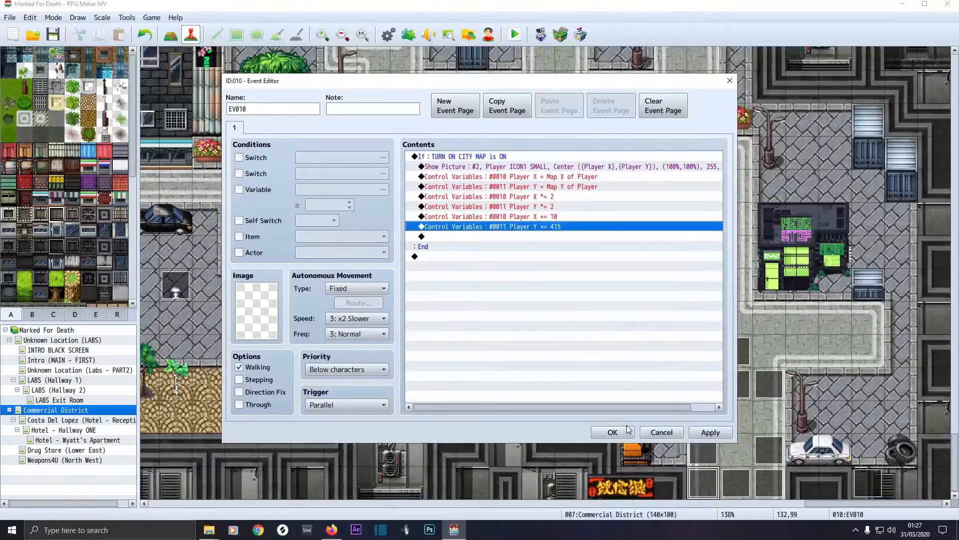
{"action": "left_click", "coordinate": [710, 432]}
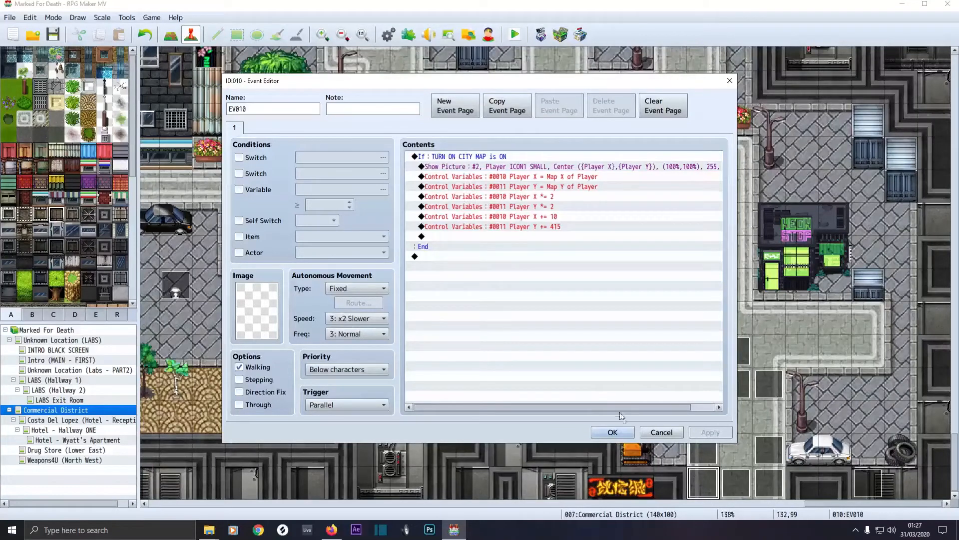
{"action": "left_click", "coordinate": [624, 432]}
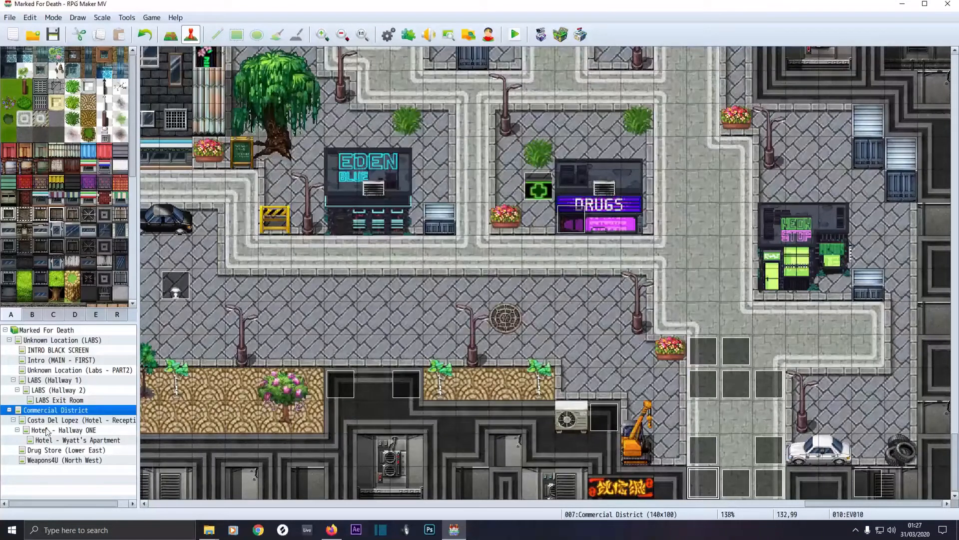
Step: Open event EV003 on the Hotel - Wyatt's Apartment map and examine the commands on its two pages
{"action": "left_click", "coordinate": [50, 441]}
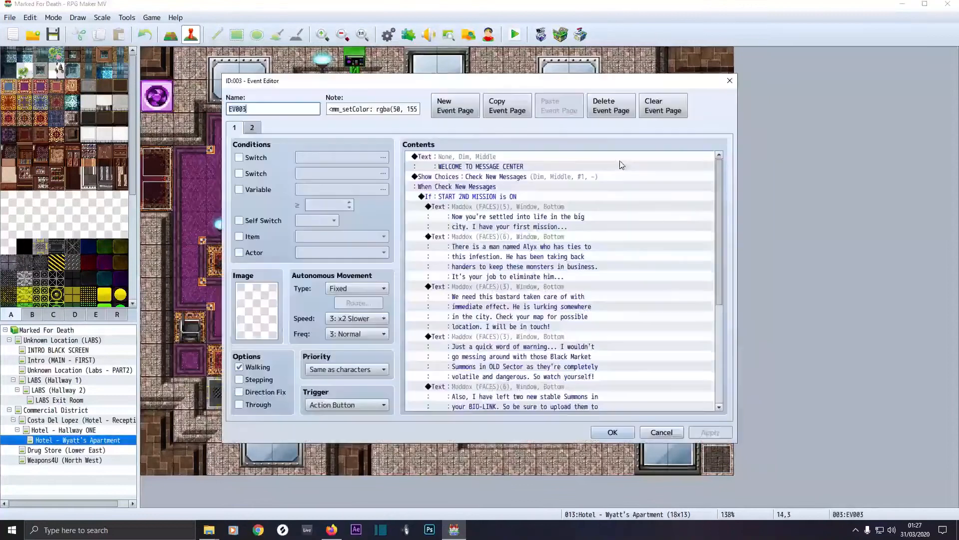
{"action": "double_click", "coordinate": [619, 160]}
{"action": "left_click", "coordinate": [258, 132]}
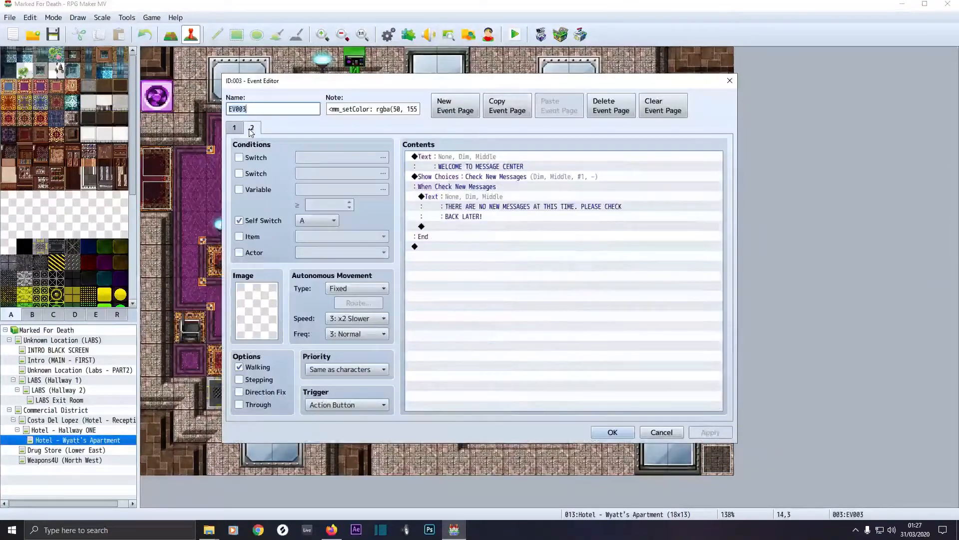
{"action": "left_click", "coordinate": [239, 131]}
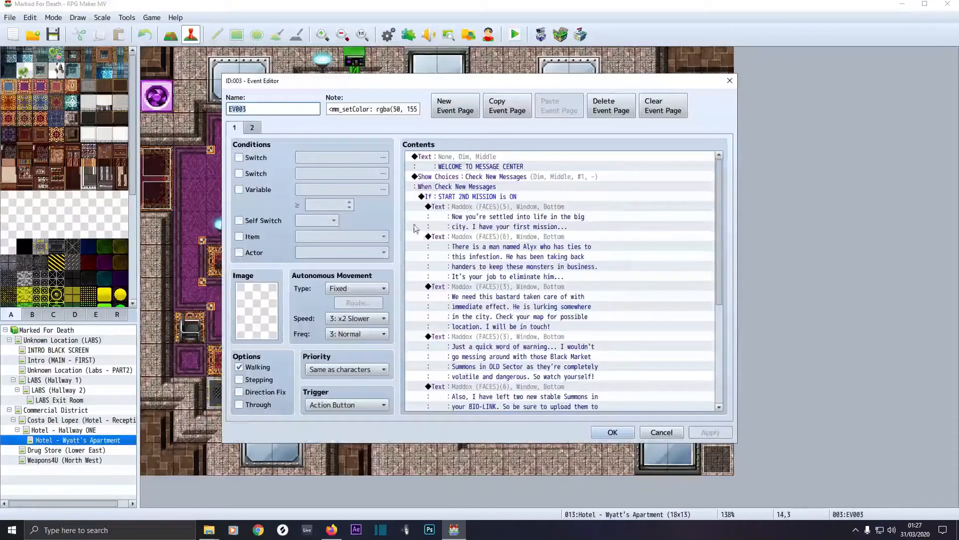
{"action": "scroll", "coordinate": [501, 264], "scroll_direction": "down", "scroll_amount": 6}
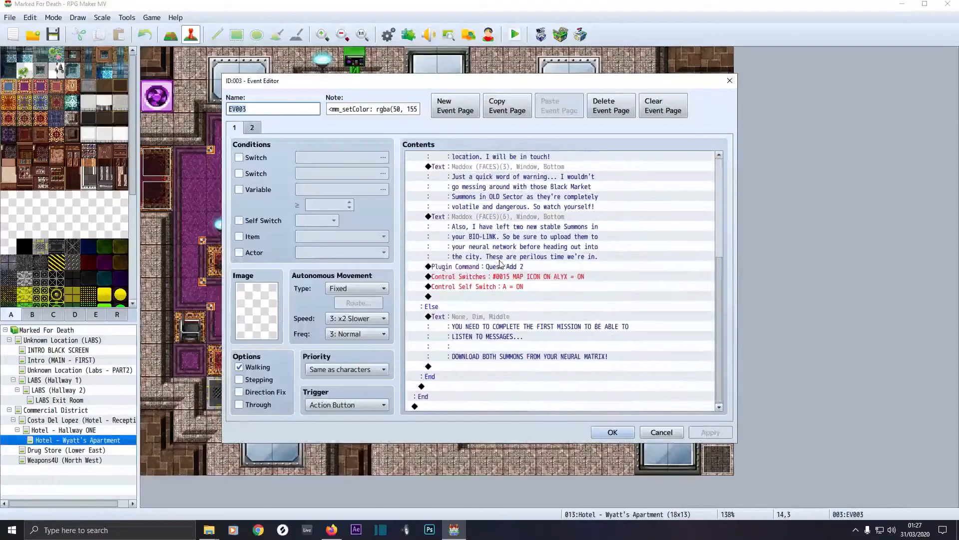
Step: Reread the mission messages and conditional branch on the first page of EV003, and accept the event
{"action": "scroll", "coordinate": [499, 263], "scroll_direction": "up", "scroll_amount": 5}
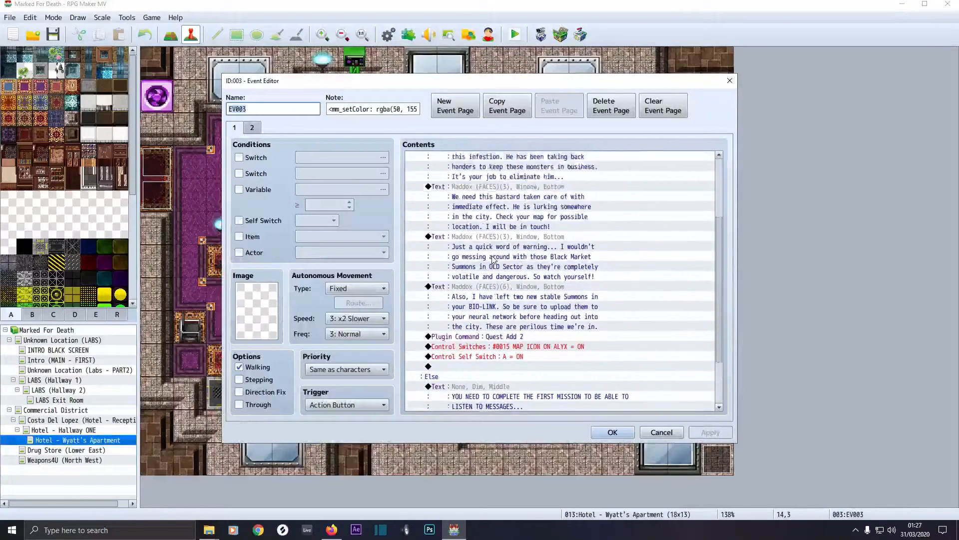
{"action": "scroll", "coordinate": [493, 259], "scroll_direction": "up", "scroll_amount": 1}
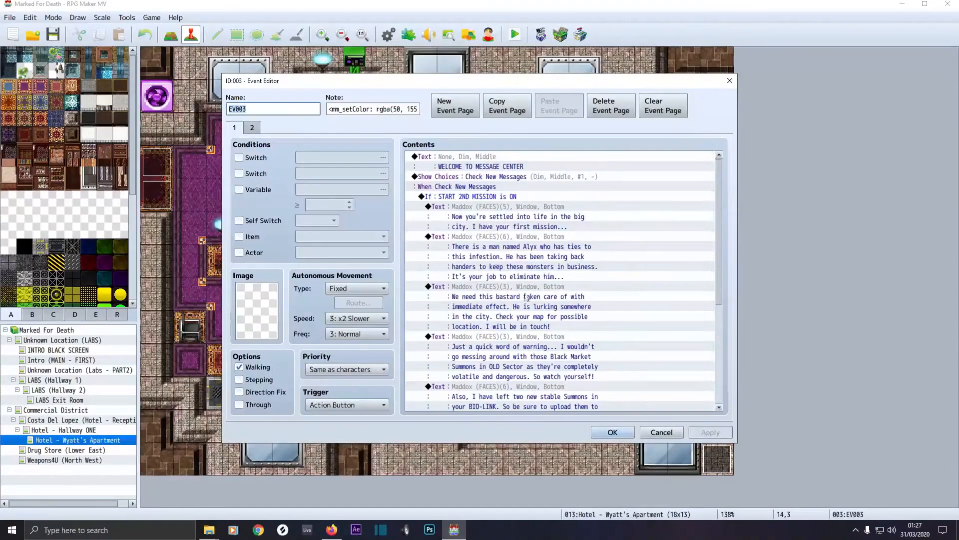
{"action": "left_click", "coordinate": [615, 433]}
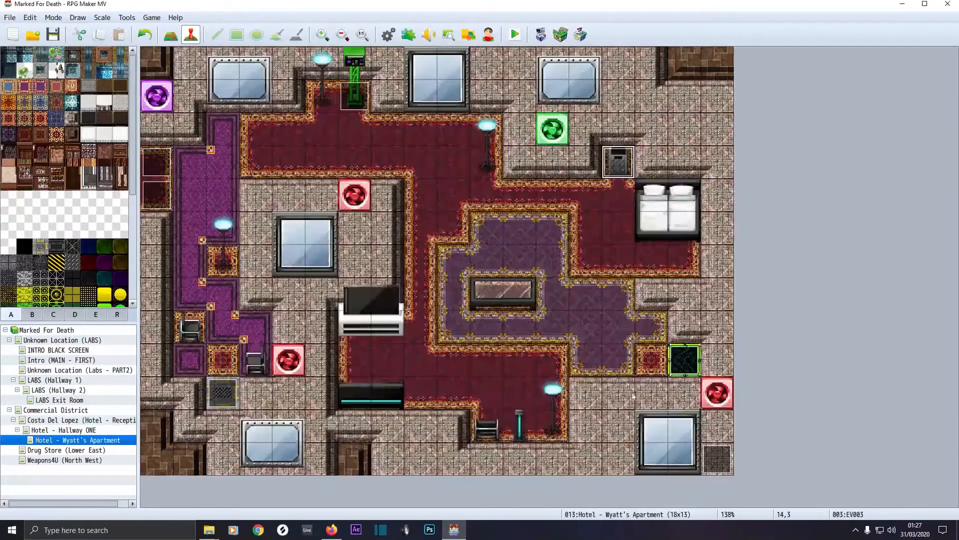
Step: Open event EV005 in the apartment, examine its commands and the switch list for a Control Switches command, and close it without adding one
{"action": "double_click", "coordinate": [676, 358]}
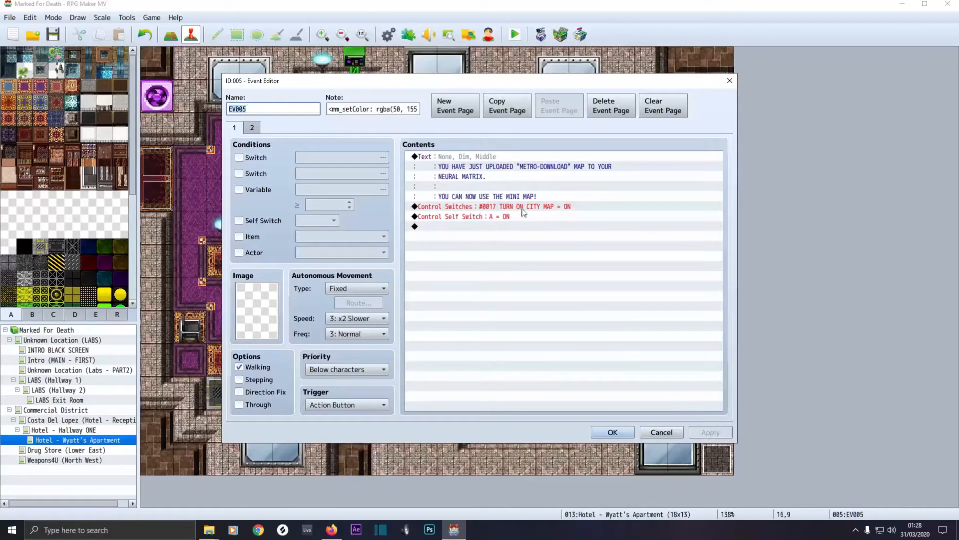
{"action": "left_click", "coordinate": [449, 239]}
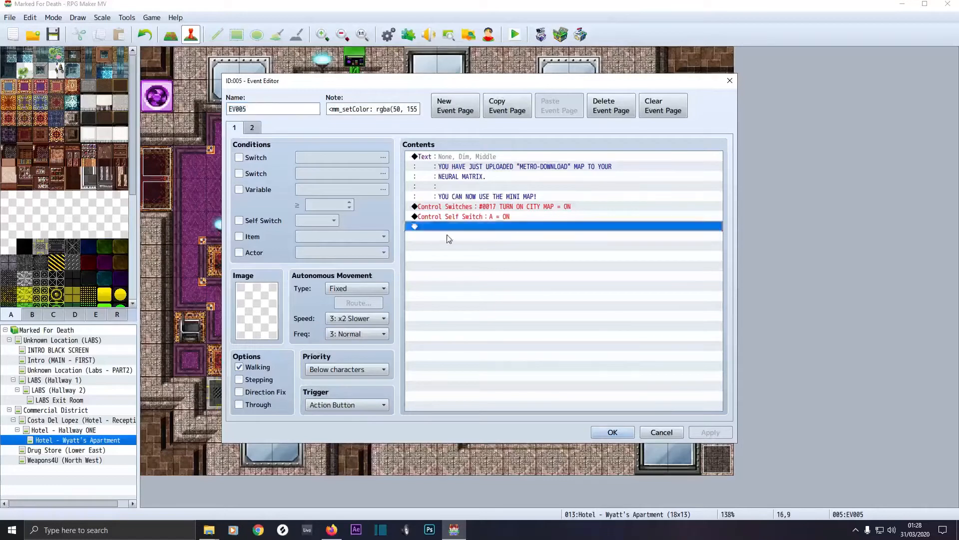
{"action": "double_click", "coordinate": [448, 239]}
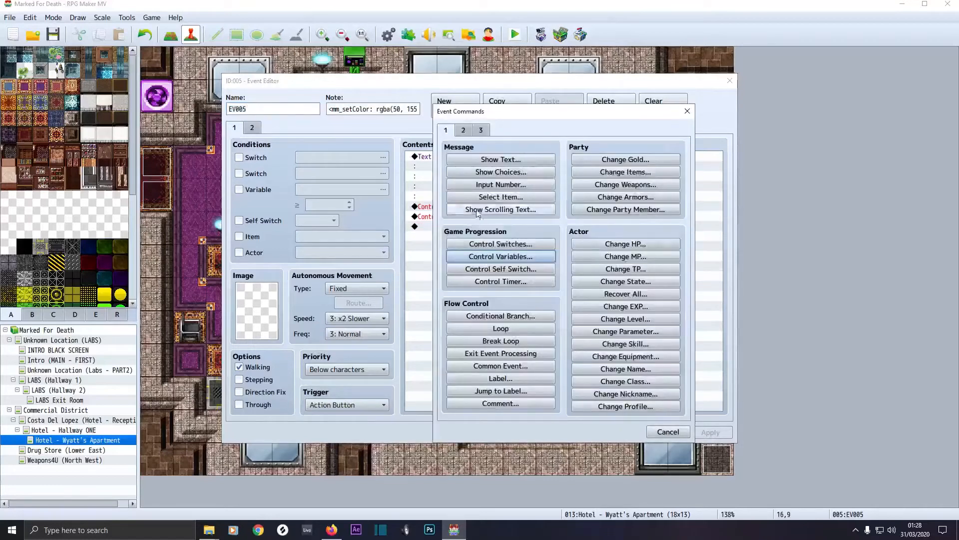
{"action": "left_click", "coordinate": [491, 245]}
{"action": "left_click", "coordinate": [570, 254]}
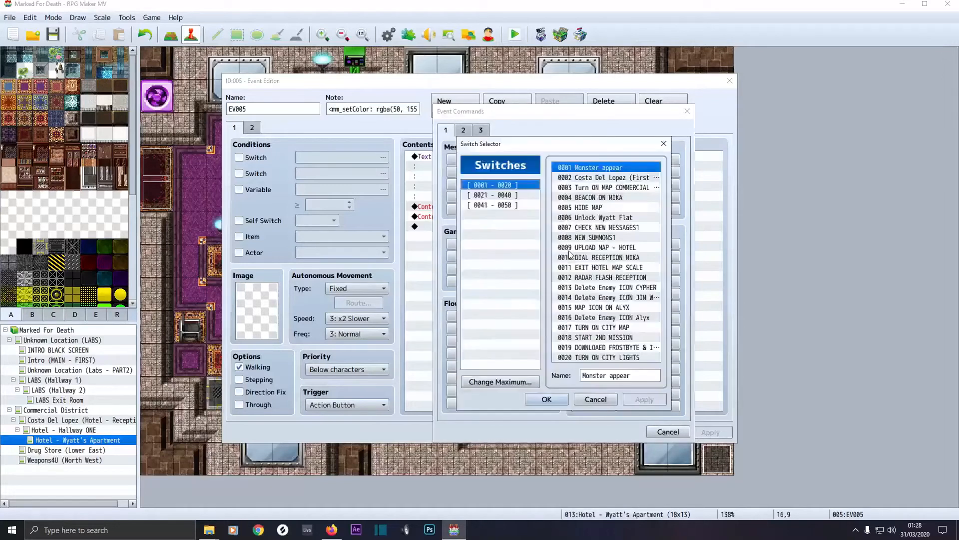
{"action": "left_click", "coordinate": [587, 399]}
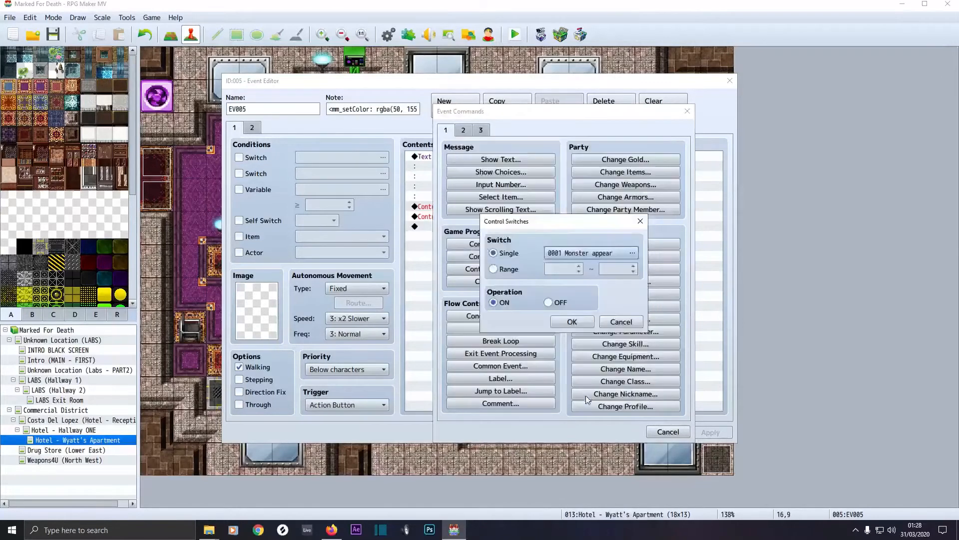
{"action": "left_click", "coordinate": [622, 322]}
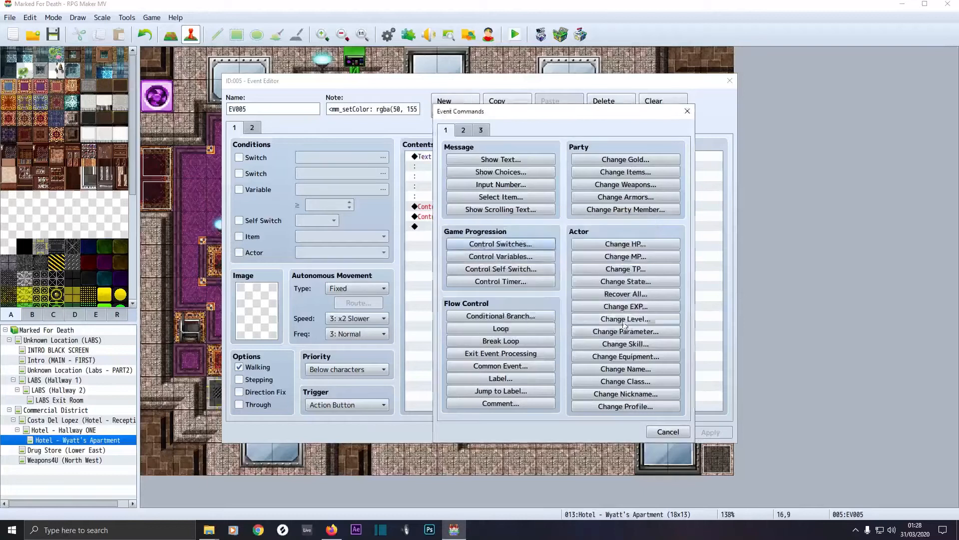
{"action": "left_click", "coordinate": [668, 432]}
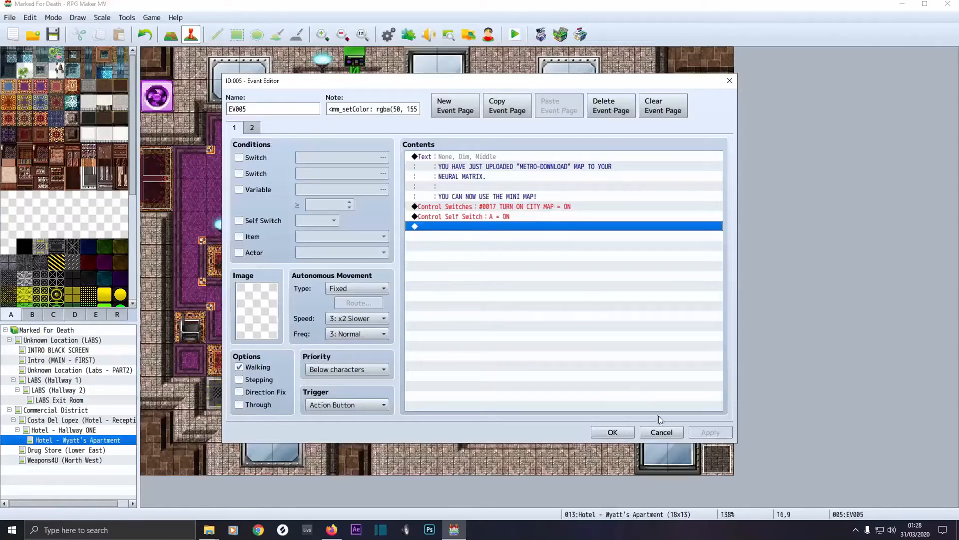
{"action": "left_click", "coordinate": [624, 430]}
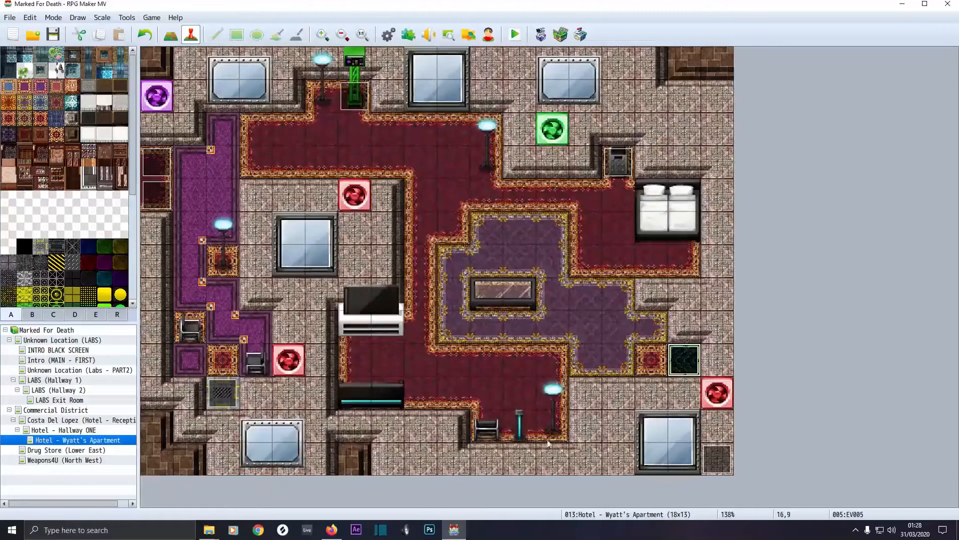
Step: Open event EV014 on the Commercial District map and accept its conditional branch requiring switch 0017 TURN ON CITY MAP to be ON
{"action": "left_click", "coordinate": [56, 411]}
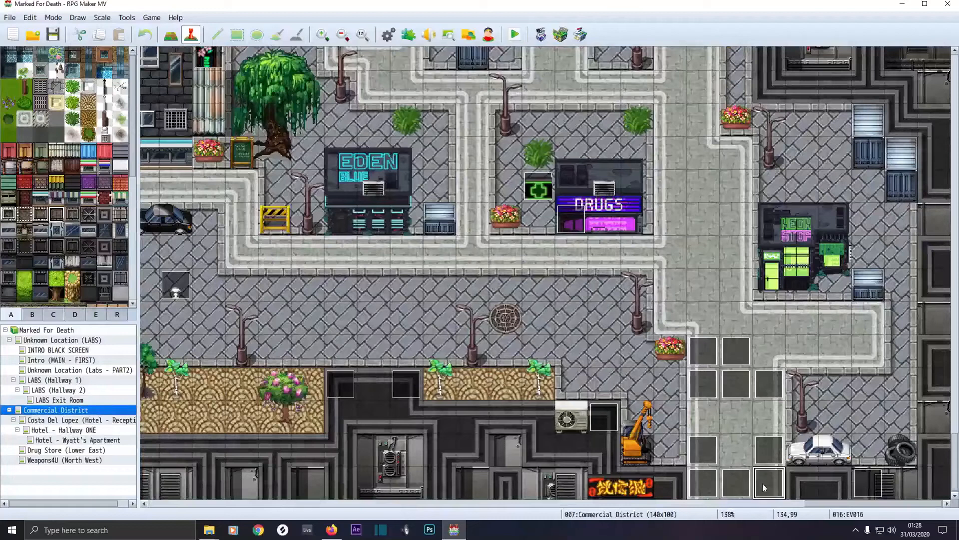
{"action": "double_click", "coordinate": [737, 485]}
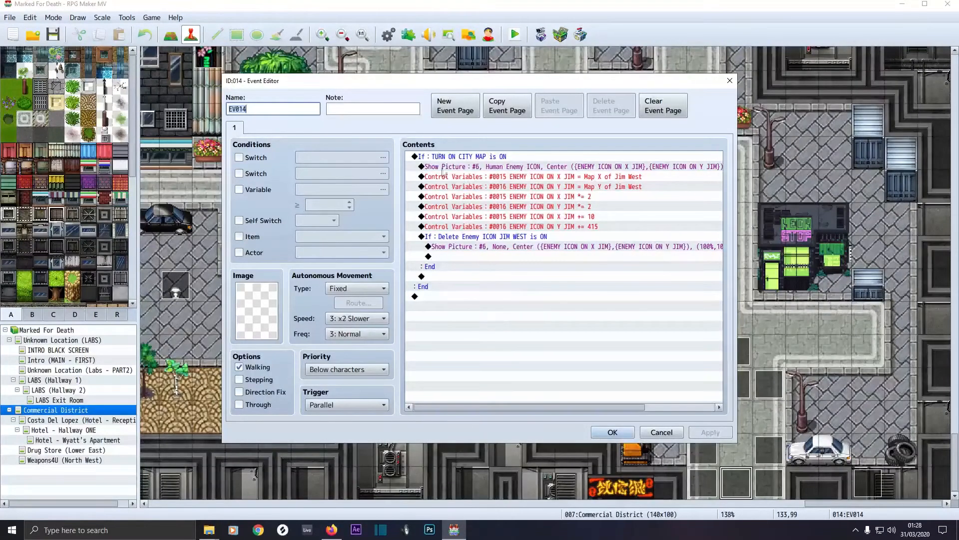
{"action": "double_click", "coordinate": [494, 161]}
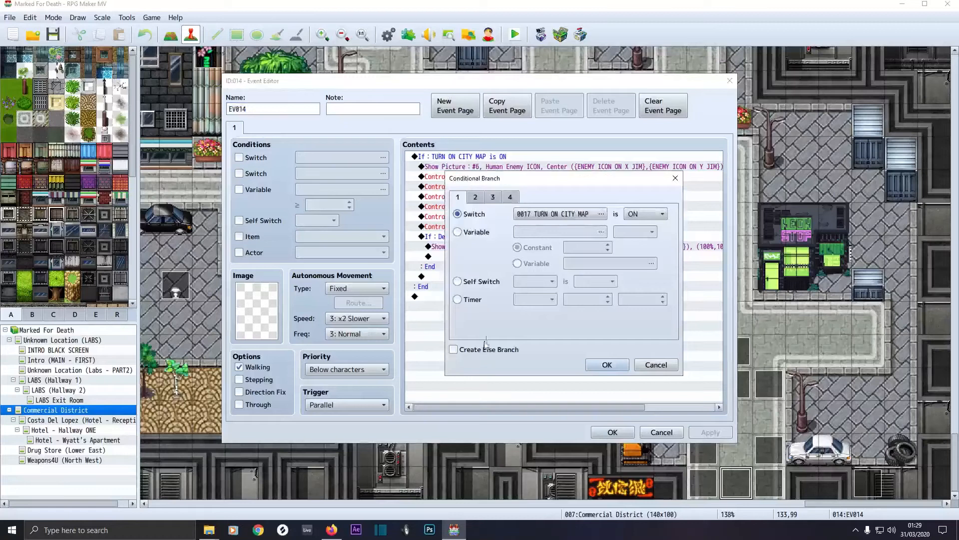
{"action": "left_click", "coordinate": [601, 366]}
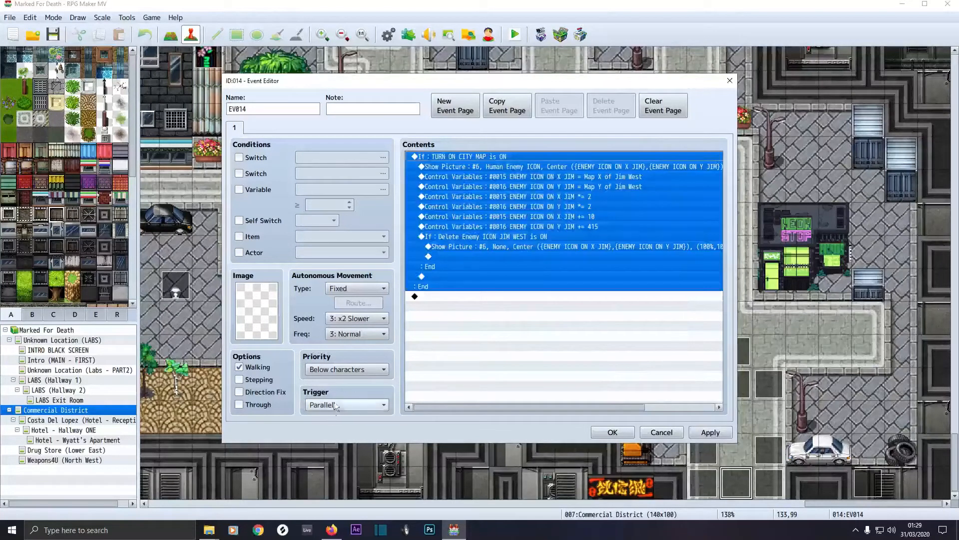
Step: Review and accept the Show Picture command for picture 6, Human Enemy ICON, positioned with variables 0015 and 0016
{"action": "left_click", "coordinate": [460, 170]}
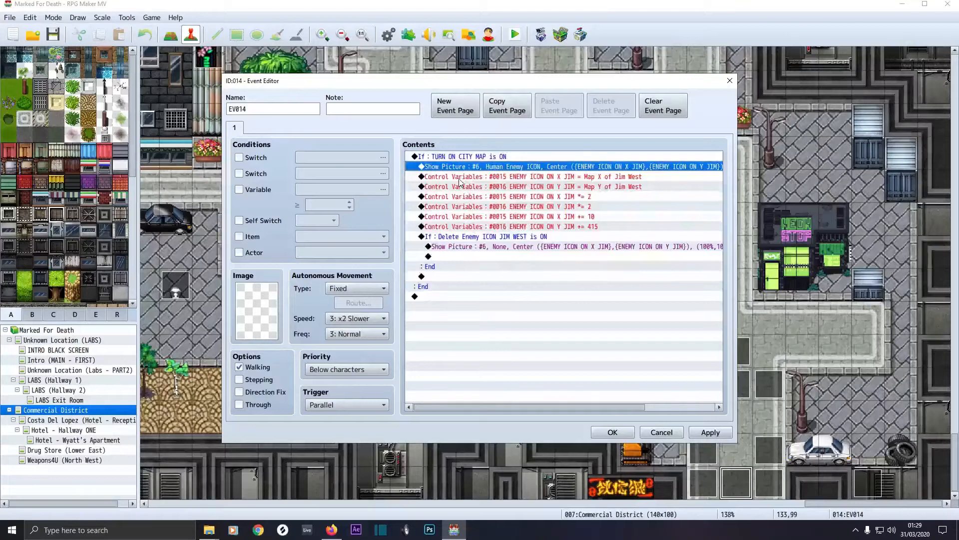
{"action": "double_click", "coordinate": [463, 171]}
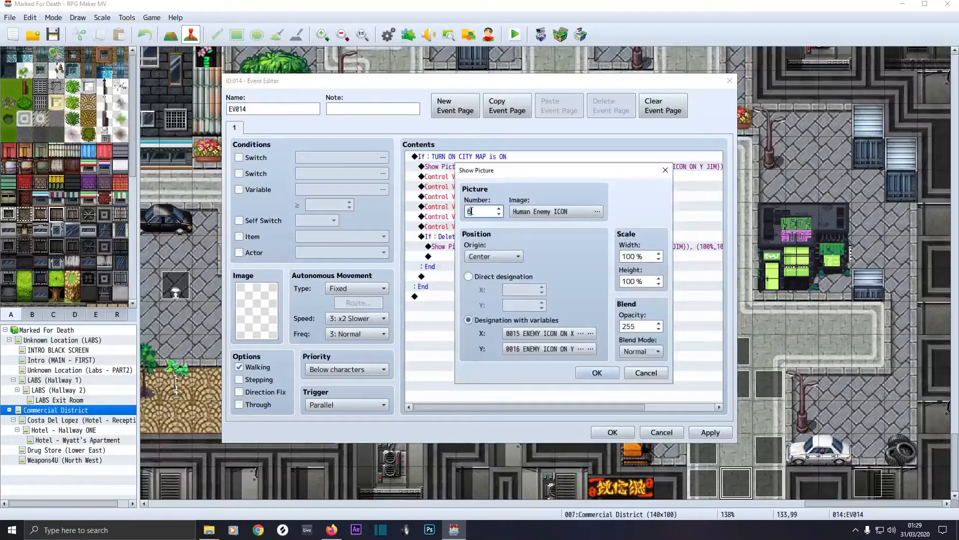
{"action": "left_click", "coordinate": [532, 212]}
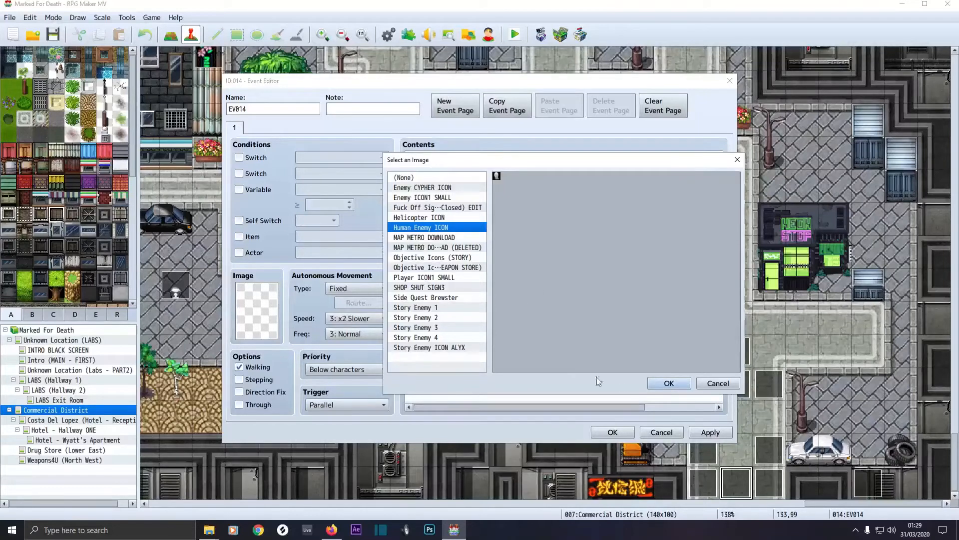
{"action": "left_click", "coordinate": [670, 385]}
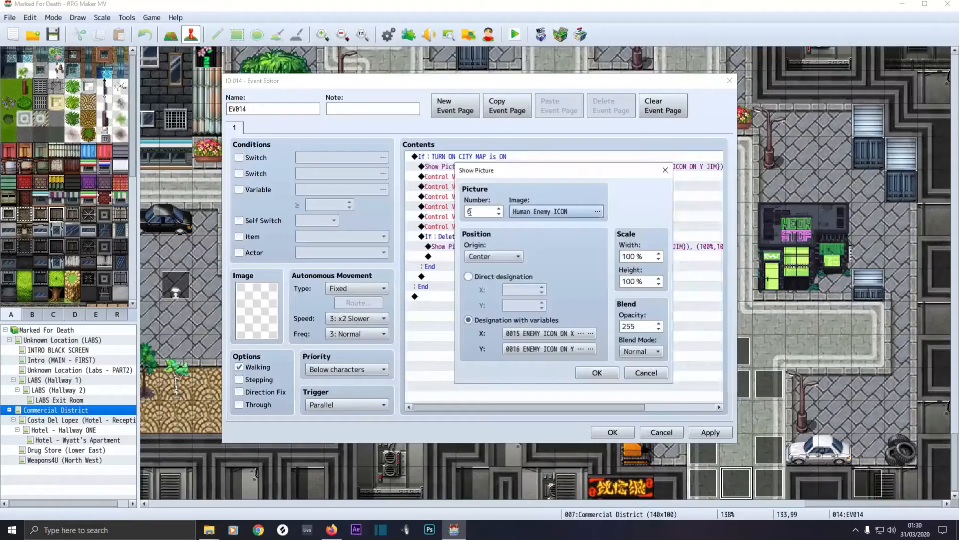
{"action": "double_click", "coordinate": [532, 334]}
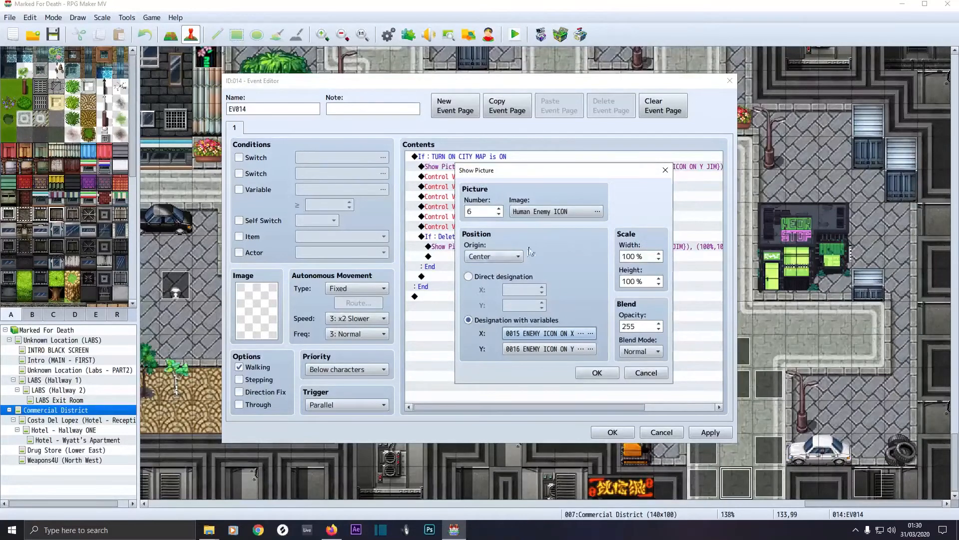
{"action": "left_click", "coordinate": [599, 372]}
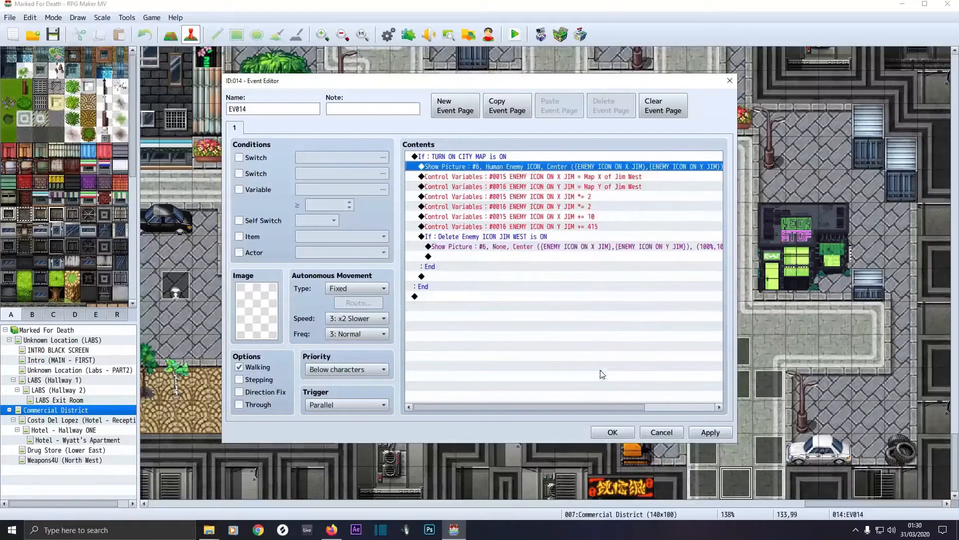
Step: Examine the command setting variable 0015 from Map X and its variable selector, and discard any changed selection
{"action": "left_click", "coordinate": [484, 177]}
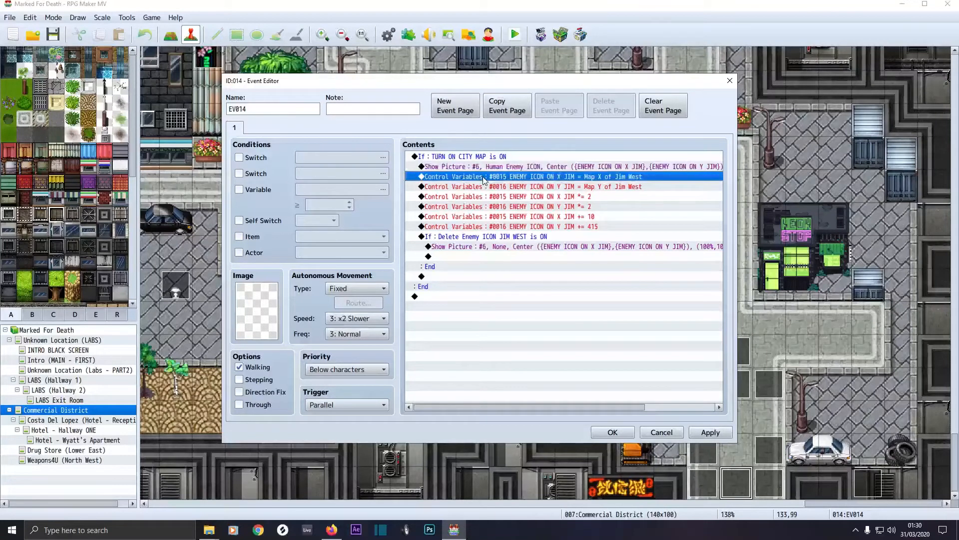
{"action": "double_click", "coordinate": [483, 177]}
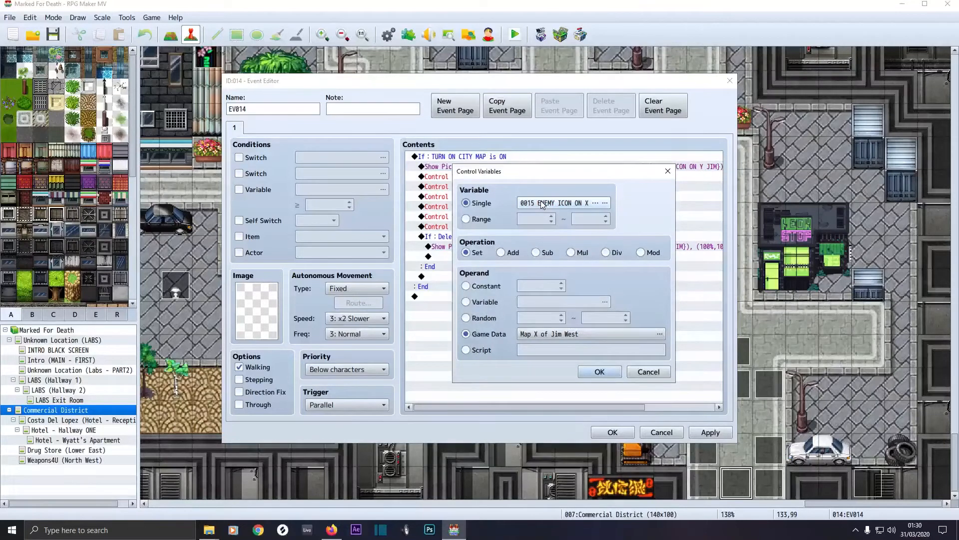
{"action": "left_click", "coordinate": [602, 372]}
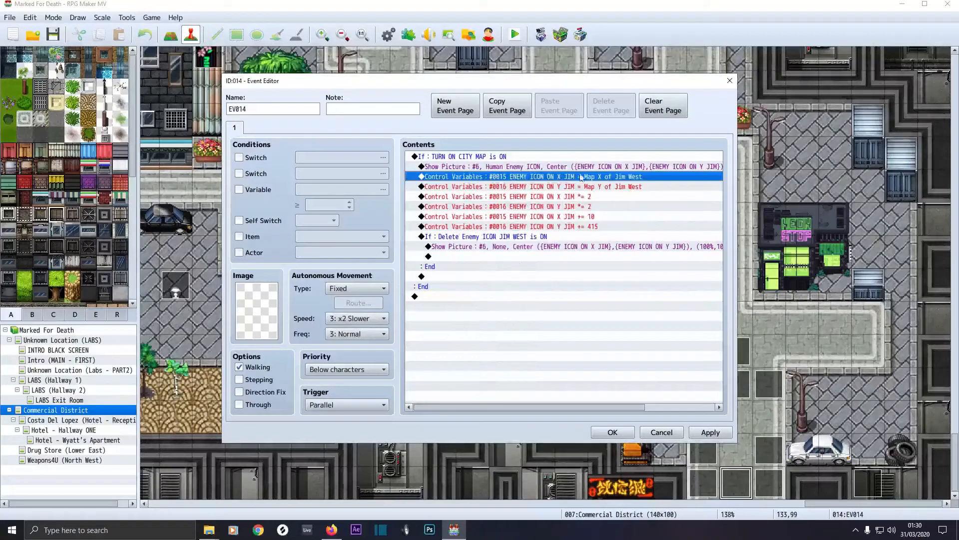
{"action": "double_click", "coordinate": [551, 182]}
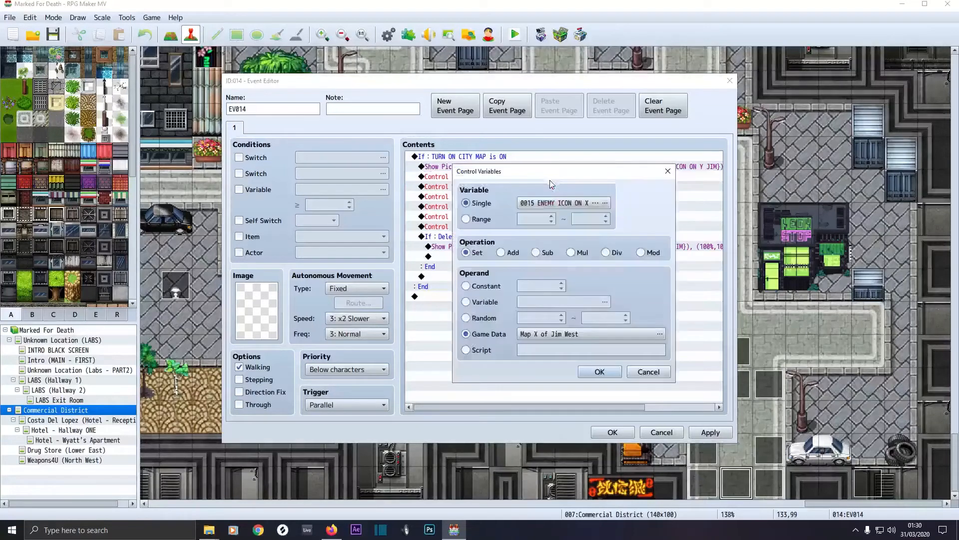
{"action": "left_click", "coordinate": [545, 203]}
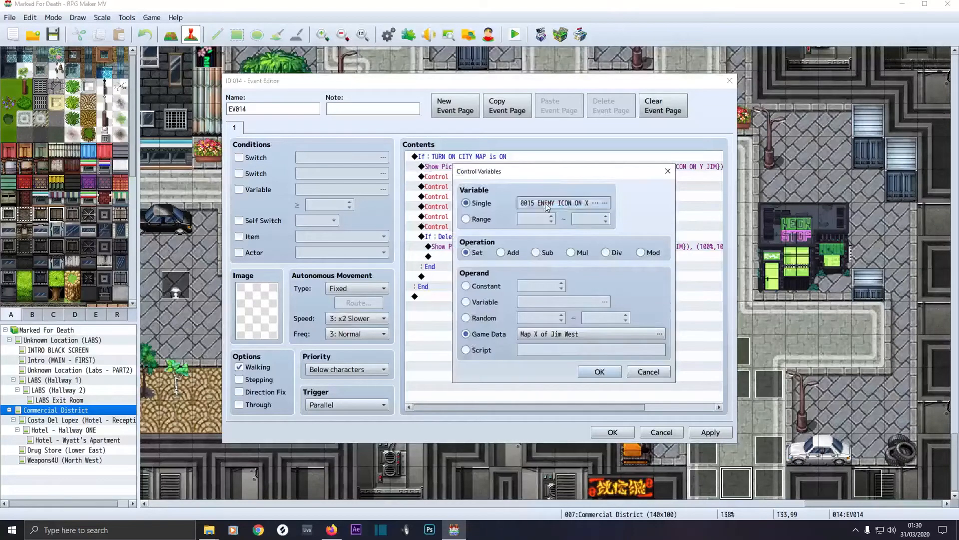
{"action": "left_click", "coordinate": [563, 401]}
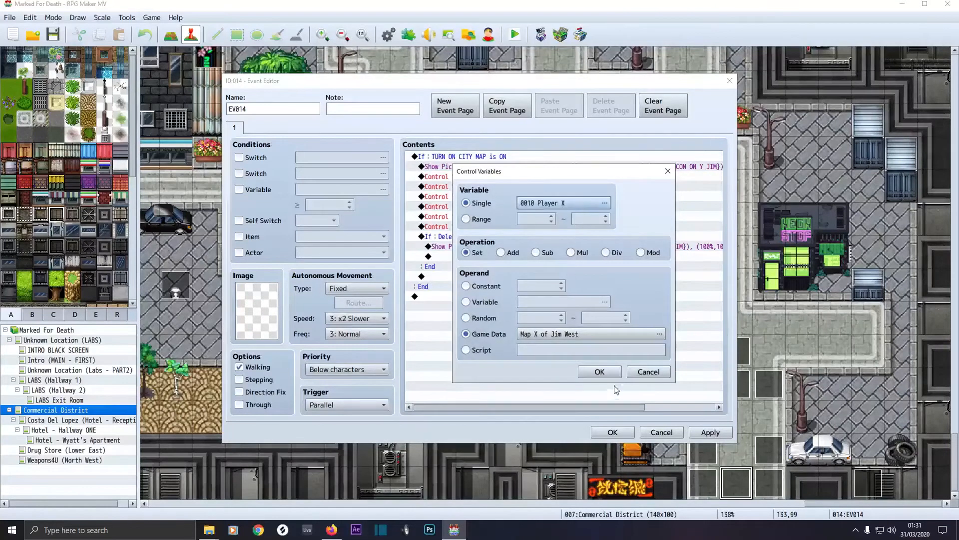
{"action": "left_click", "coordinate": [647, 374]}
Step: Examine the game data source of variable 0015 and its list of available character events, and cancel without changes
{"action": "double_click", "coordinate": [542, 188]}
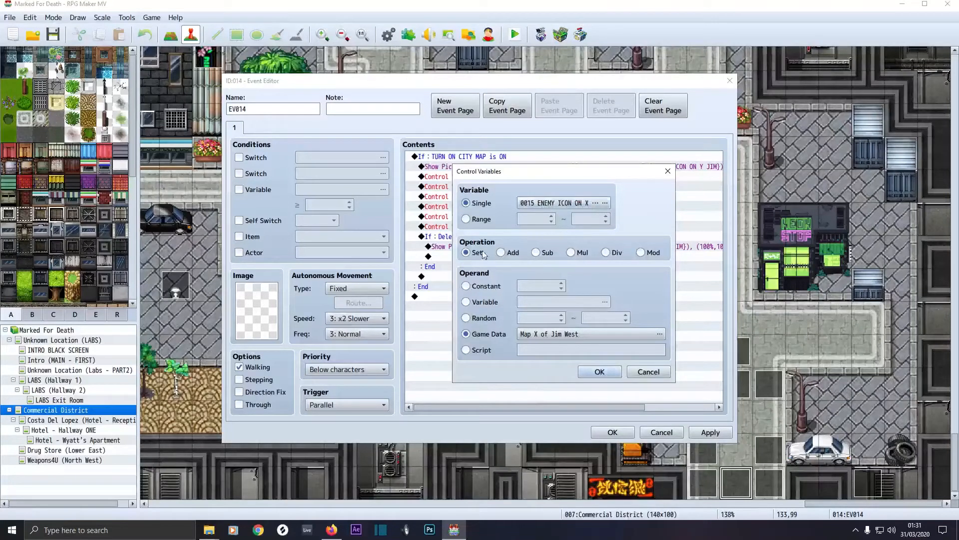
{"action": "left_click", "coordinate": [542, 338]}
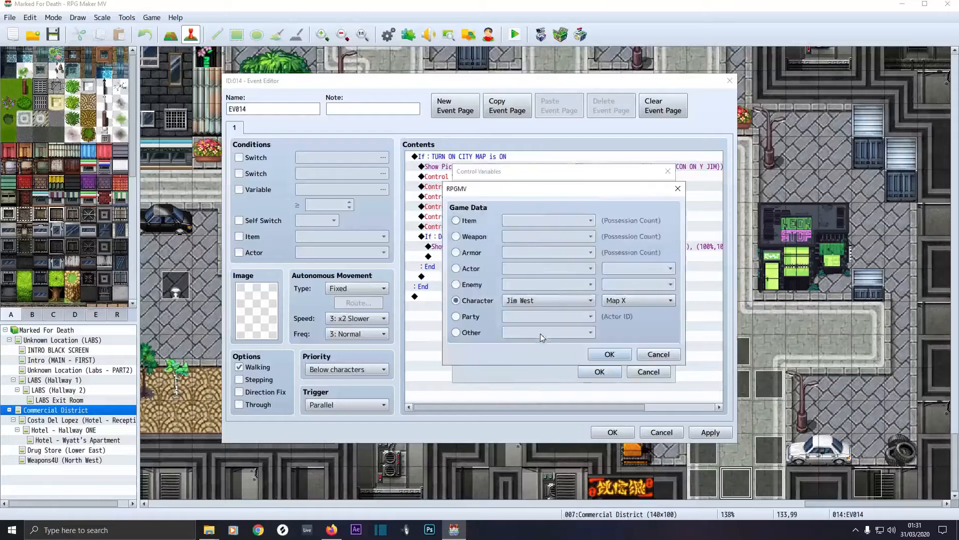
{"action": "left_click", "coordinate": [529, 303]}
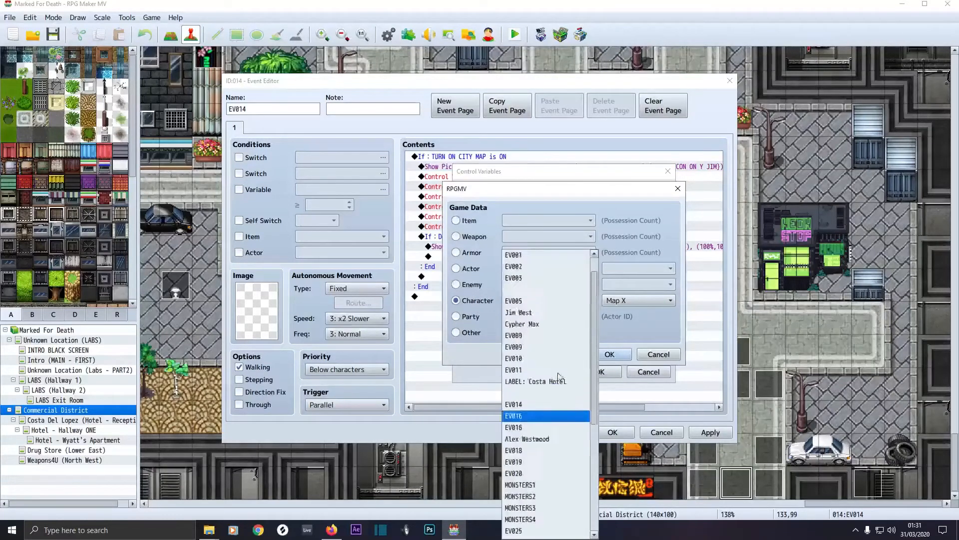
{"action": "scroll", "coordinate": [558, 375], "scroll_direction": "up", "scroll_amount": 1}
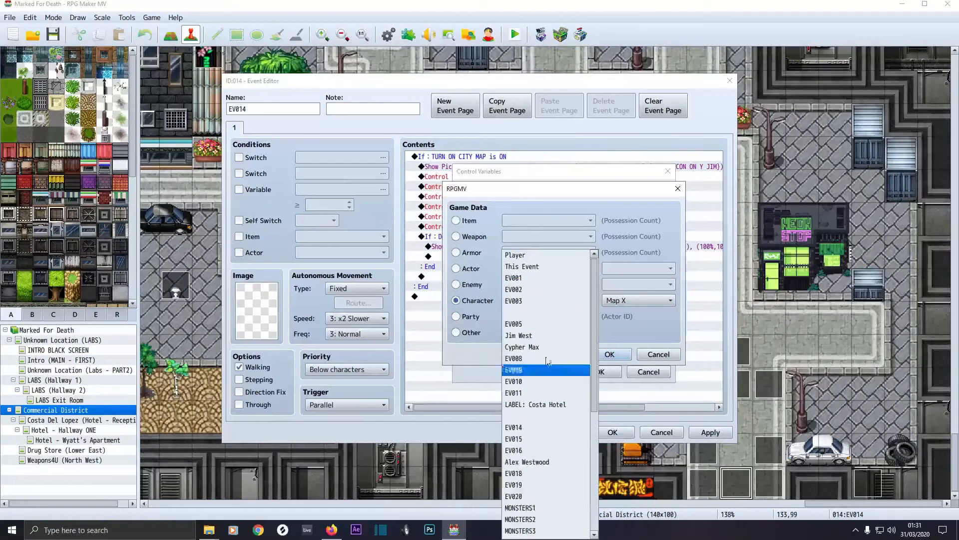
{"action": "left_click", "coordinate": [658, 353]}
{"action": "left_click", "coordinate": [658, 354]}
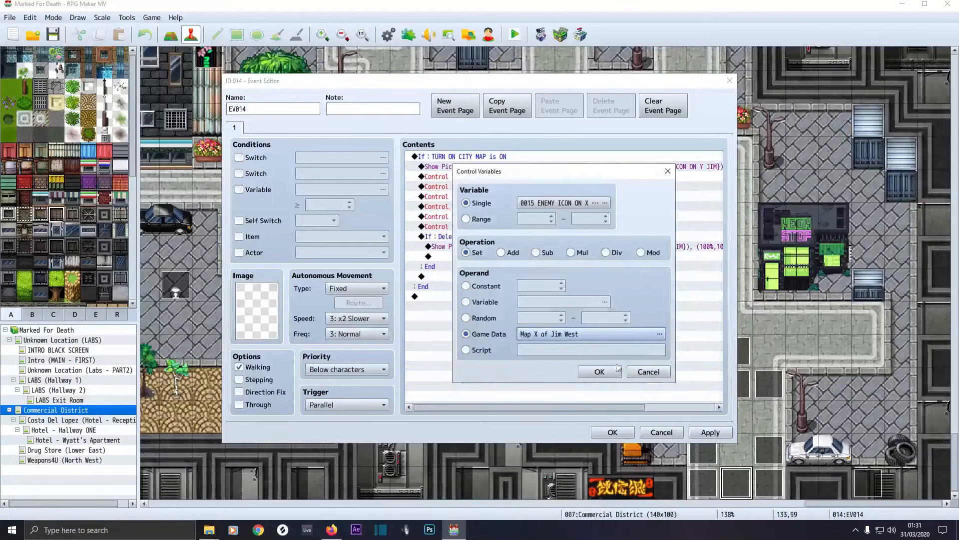
{"action": "left_click", "coordinate": [636, 373]}
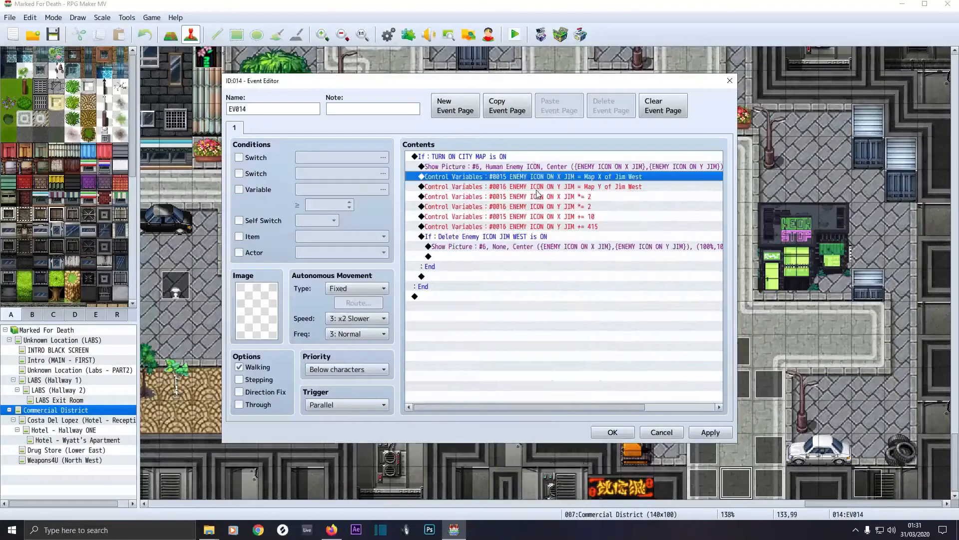
Step: Review the command setting variable 0016 from the enemy character's Map Y, including its game data source, and accept it
{"action": "double_click", "coordinate": [537, 189]}
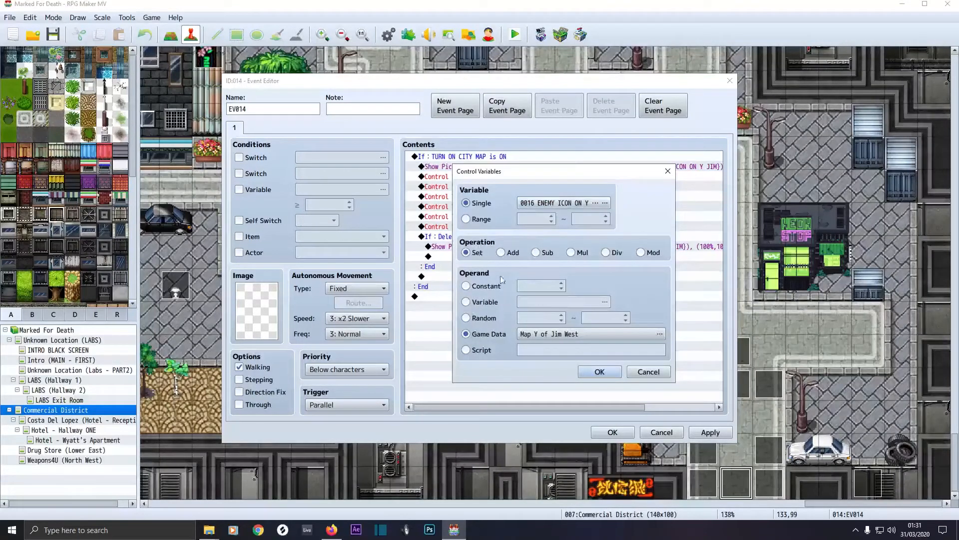
{"action": "left_click", "coordinate": [532, 337]}
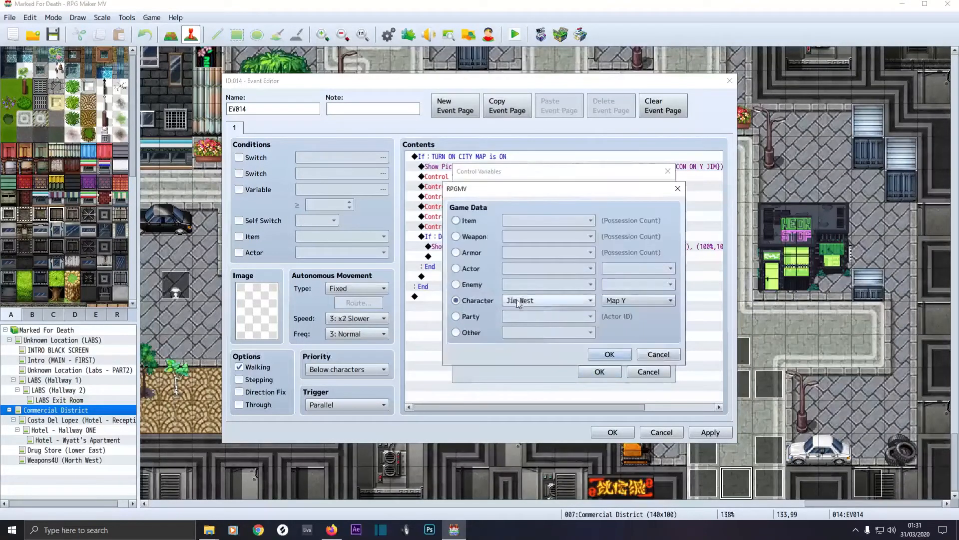
{"action": "left_click", "coordinate": [610, 353]}
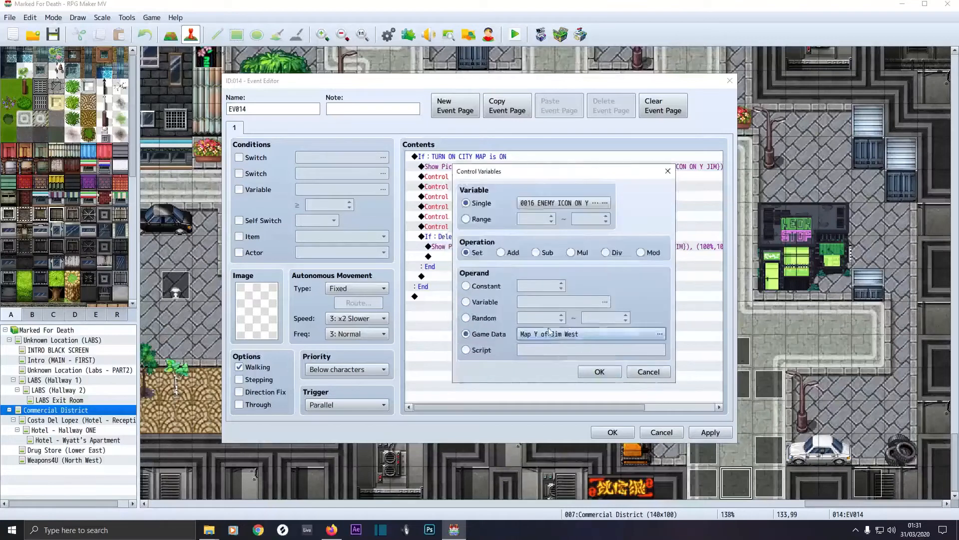
{"action": "left_click", "coordinate": [599, 373]}
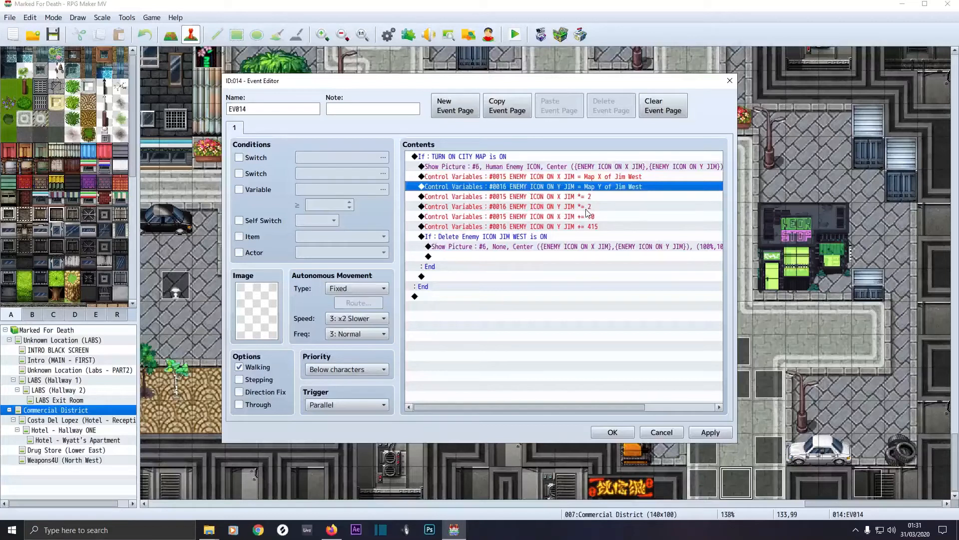
Step: Review and accept the offset commands adding 10 to variable 0015 and 415 to variable 0016
{"action": "double_click", "coordinate": [554, 219]}
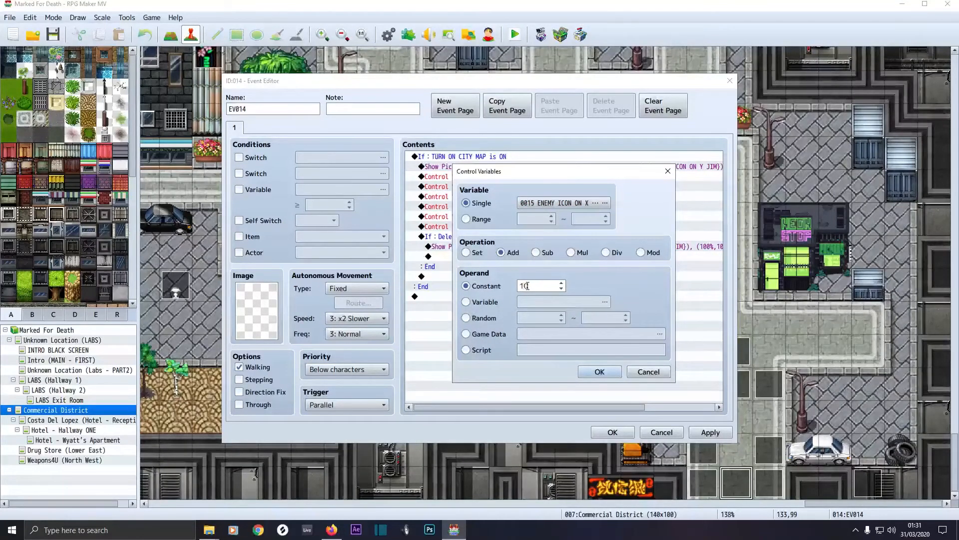
{"action": "left_click", "coordinate": [600, 372]}
{"action": "double_click", "coordinate": [539, 221]}
{"action": "left_click", "coordinate": [600, 372]}
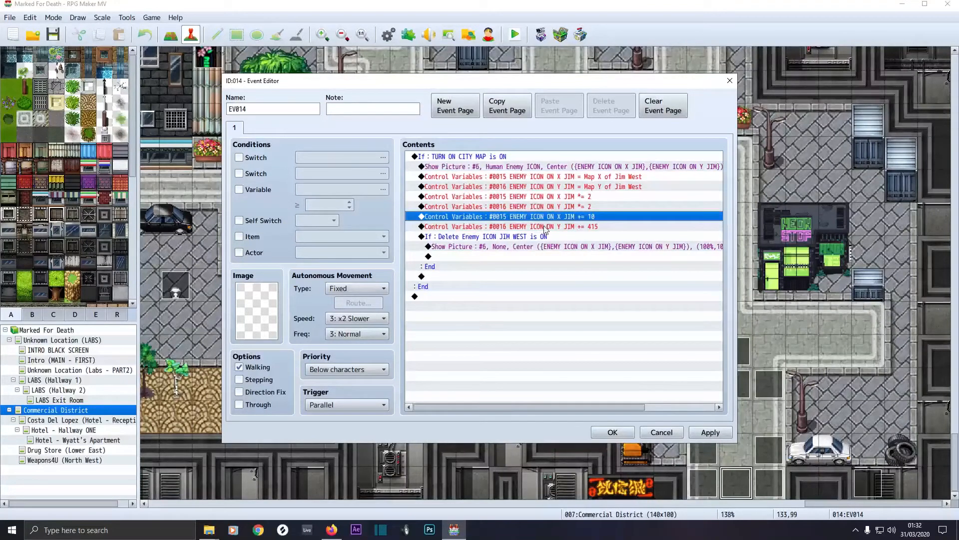
{"action": "double_click", "coordinate": [544, 227]}
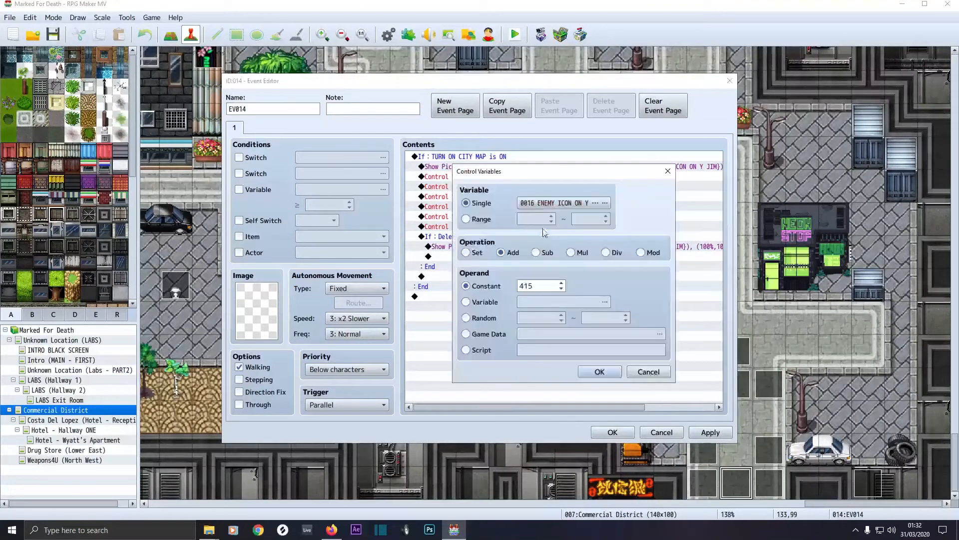
{"action": "left_click", "coordinate": [600, 372]}
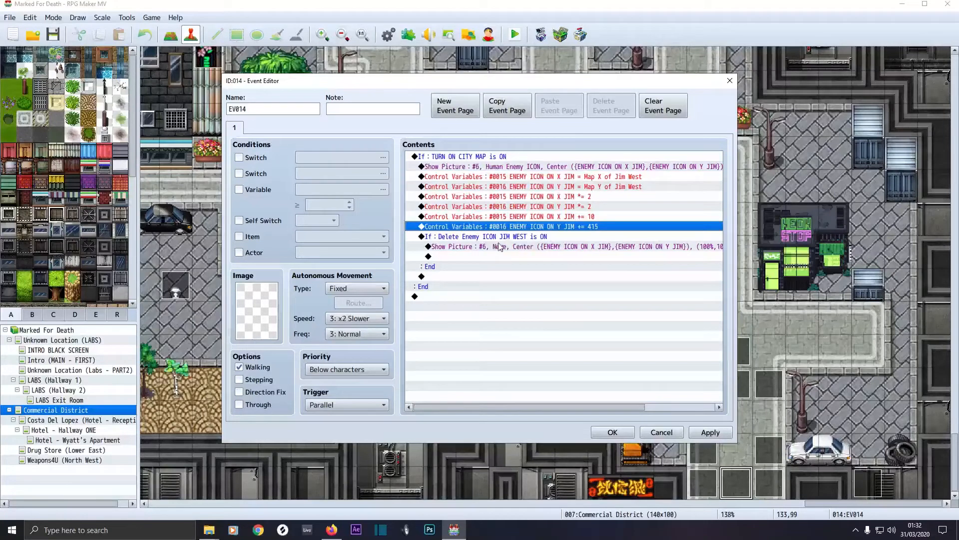
Step: Review the nested Show Picture command for picture 6, keep its image as (None), and accept event EV014
{"action": "double_click", "coordinate": [478, 246]}
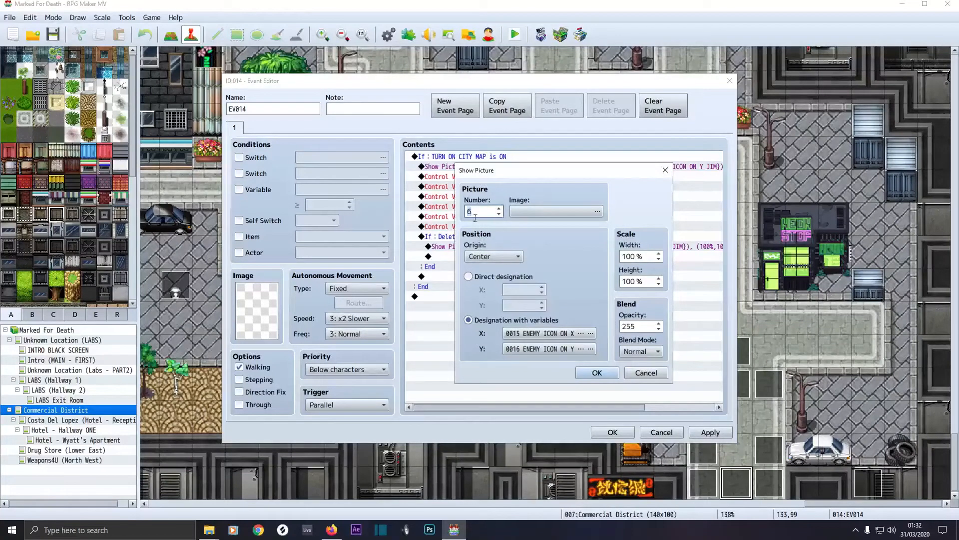
{"action": "left_click", "coordinate": [526, 212]}
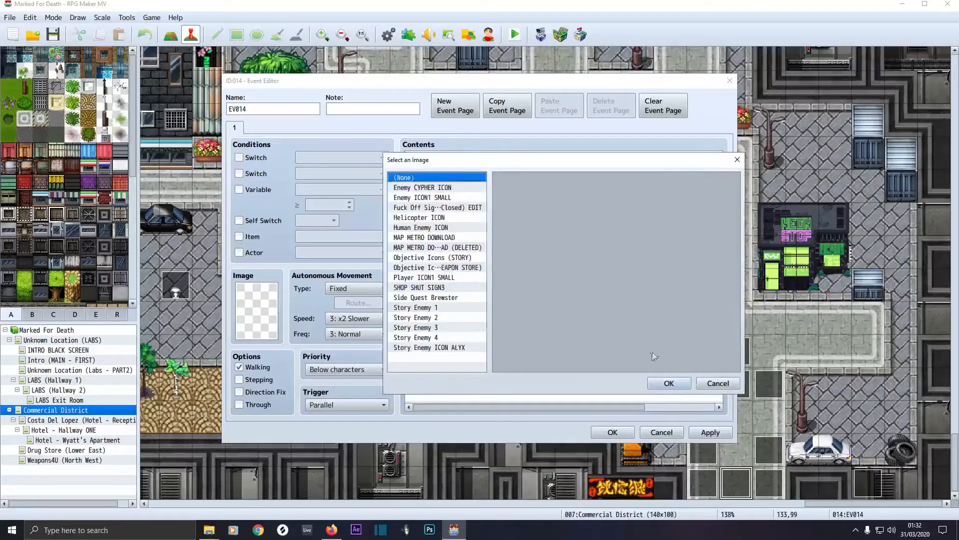
{"action": "left_click", "coordinate": [669, 382]}
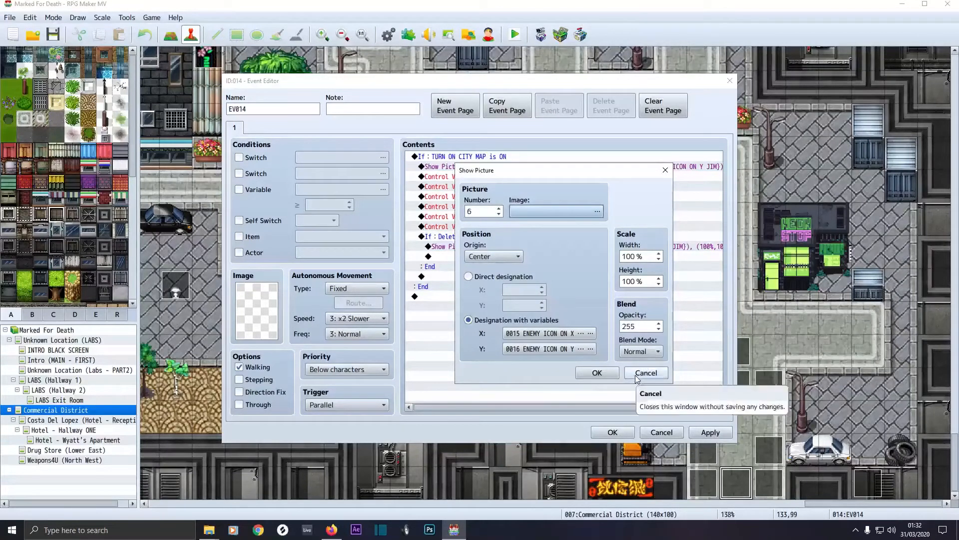
{"action": "left_click", "coordinate": [606, 375]}
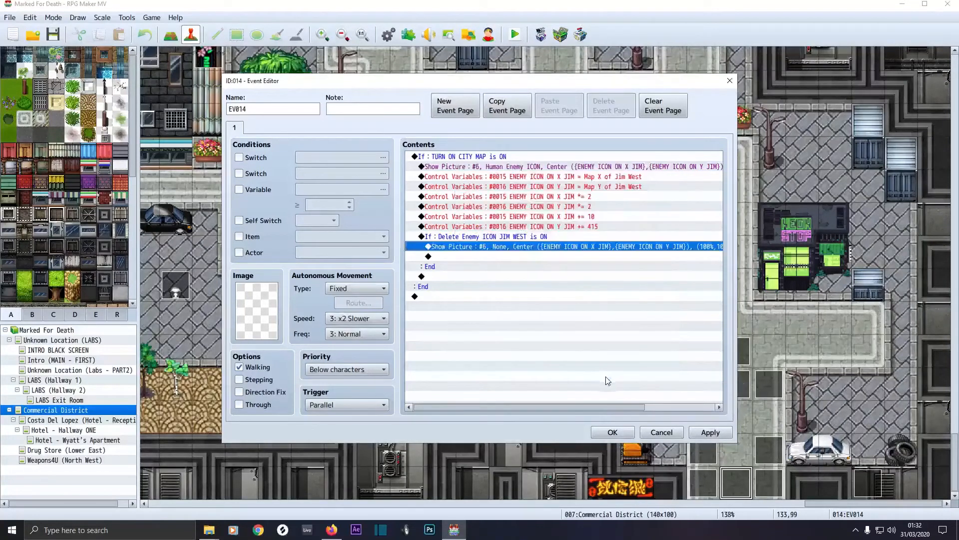
{"action": "left_click", "coordinate": [702, 427]}
{"action": "left_click", "coordinate": [612, 432]}
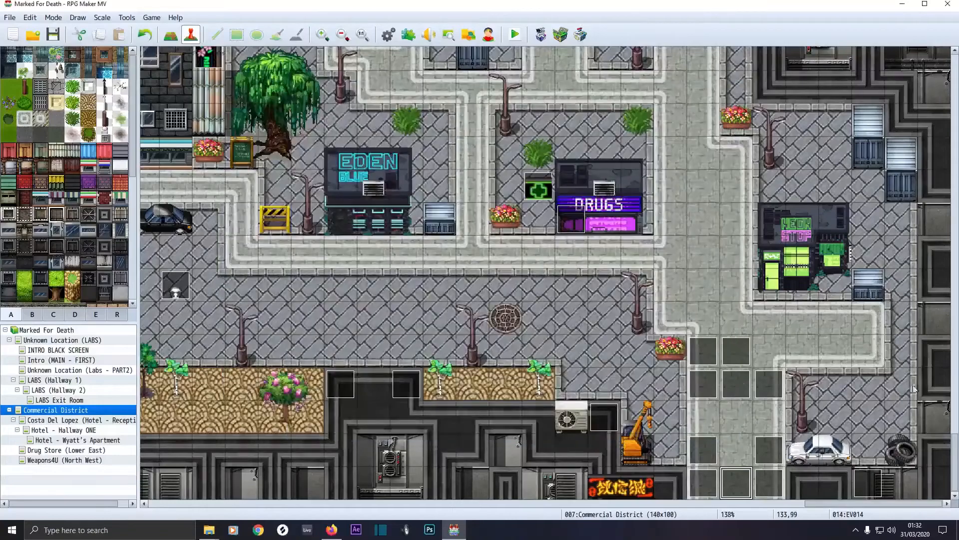
Step: Find and open event EV001 at 108,53 on the Commercial District map, beside the shipping containers near the brick building
{"action": "left_click_drag", "start_coordinate": [955, 454], "coordinate": [955, 244]}
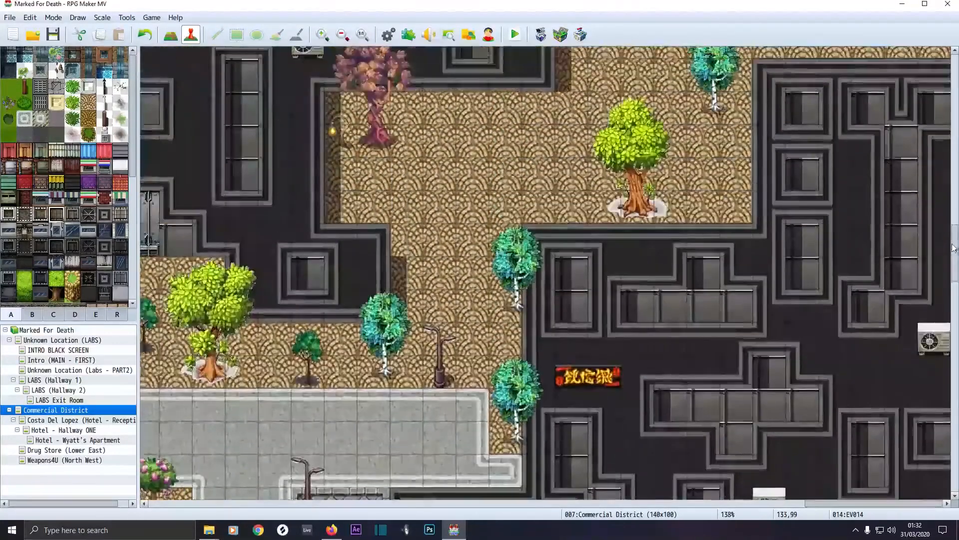
{"action": "left_click_drag", "start_coordinate": [871, 502], "coordinate": [694, 488]}
{"action": "scroll", "coordinate": [665, 338], "scroll_direction": "up", "scroll_amount": 3}
{"action": "scroll", "coordinate": [664, 338], "scroll_direction": "down", "scroll_amount": 8}
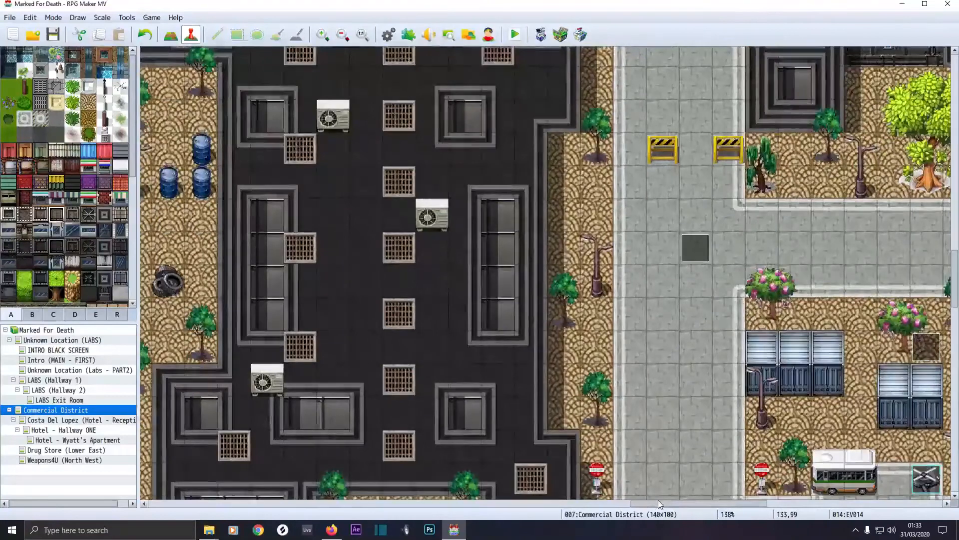
{"action": "left_click_drag", "start_coordinate": [660, 503], "coordinate": [765, 512]}
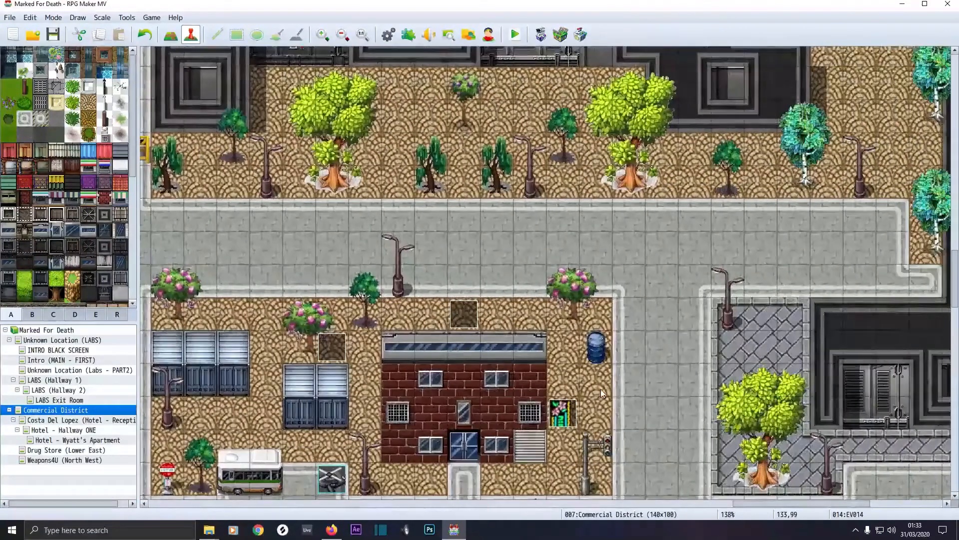
{"action": "scroll", "coordinate": [609, 390], "scroll_direction": "down", "scroll_amount": 1}
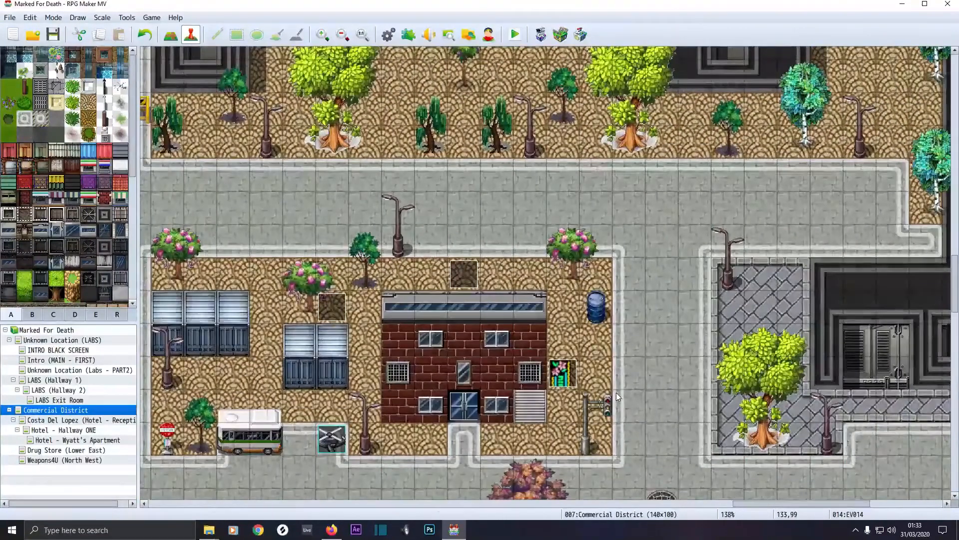
{"action": "scroll", "coordinate": [616, 392], "scroll_direction": "down", "scroll_amount": 2}
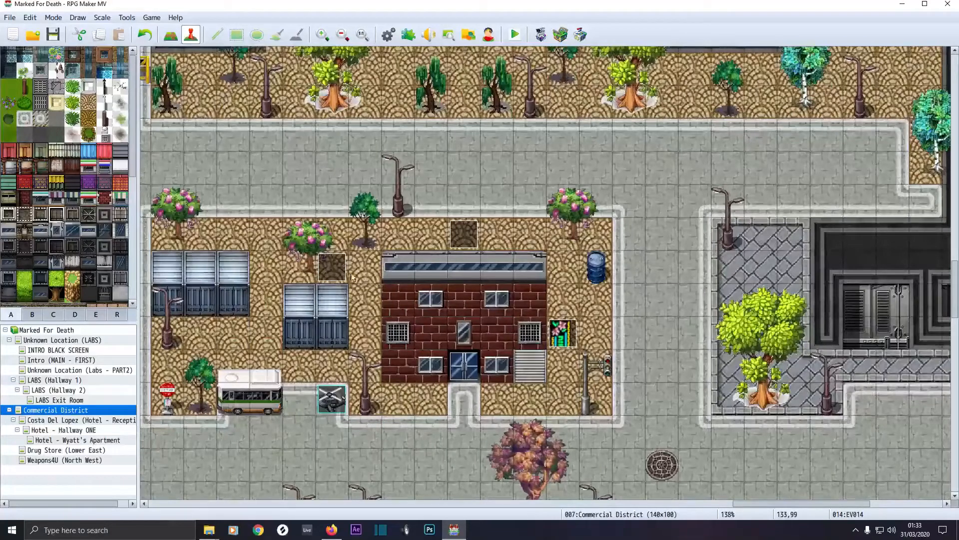
{"action": "double_click", "coordinate": [332, 261]}
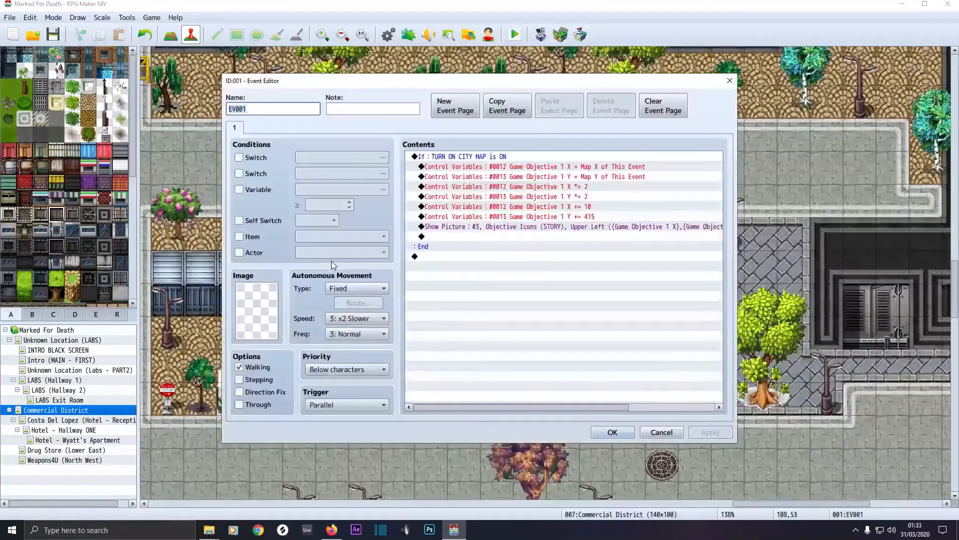
Step: Examine the command setting variable 0012 Game Objective 1 X and browse variables 0001–0040, cancelling the variable selection
{"action": "double_click", "coordinate": [464, 170]}
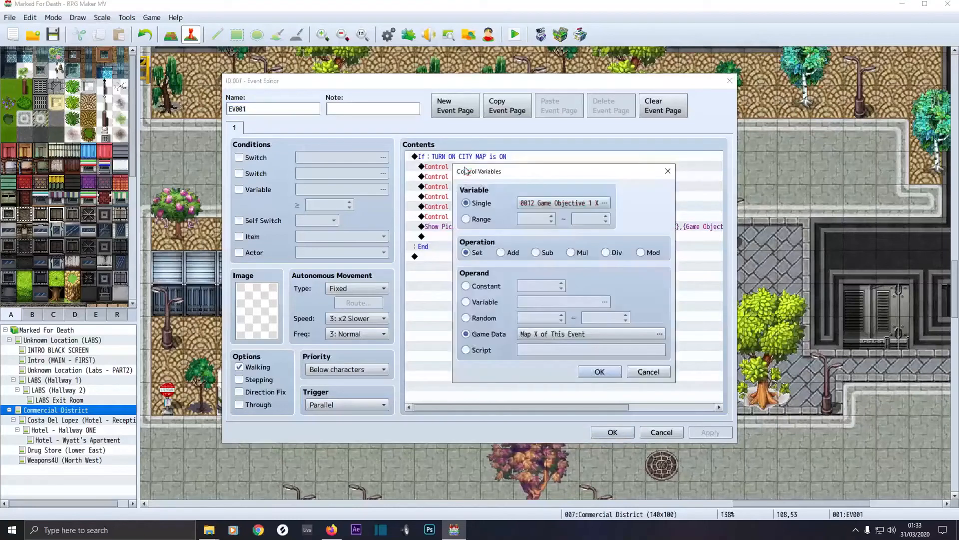
{"action": "left_click", "coordinate": [545, 205]}
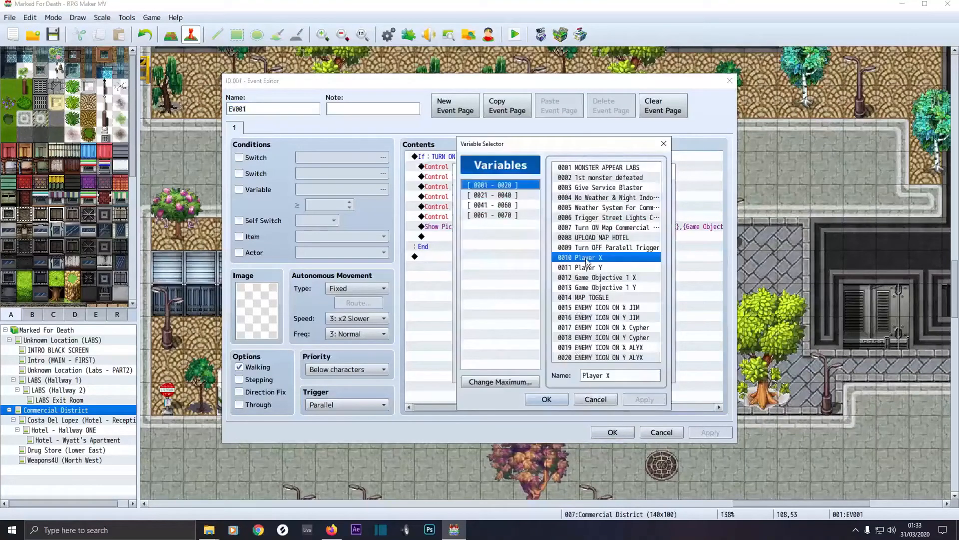
{"action": "left_click", "coordinate": [515, 196]}
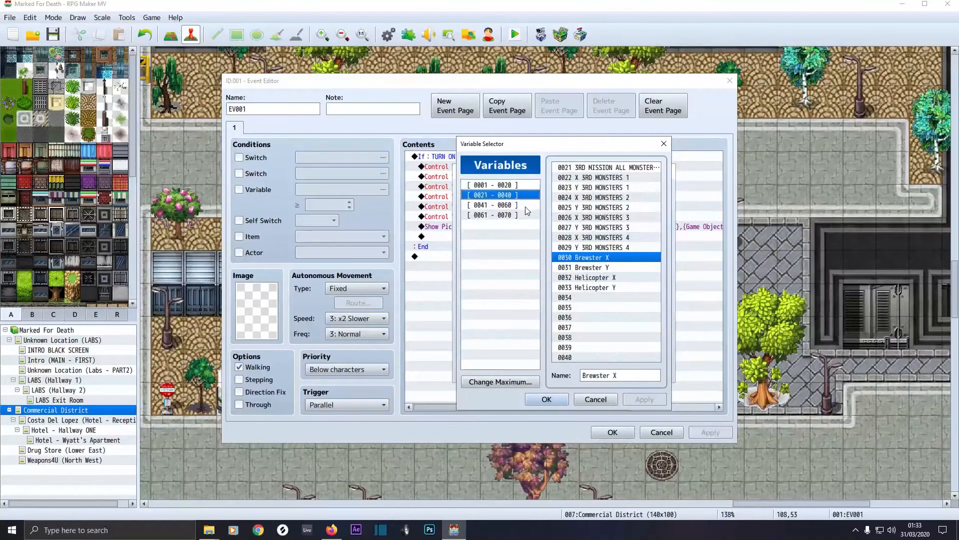
{"action": "left_click", "coordinate": [505, 186]}
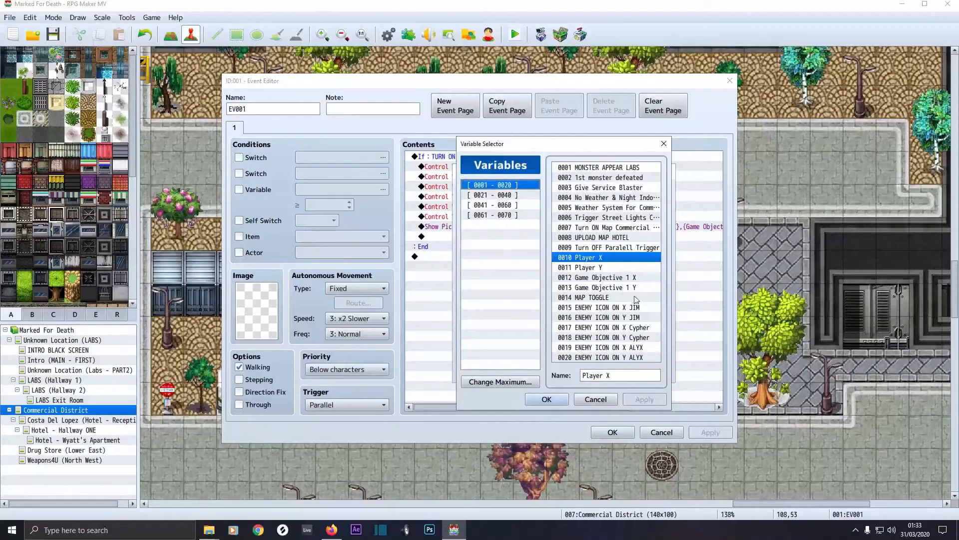
{"action": "left_click", "coordinate": [596, 399]}
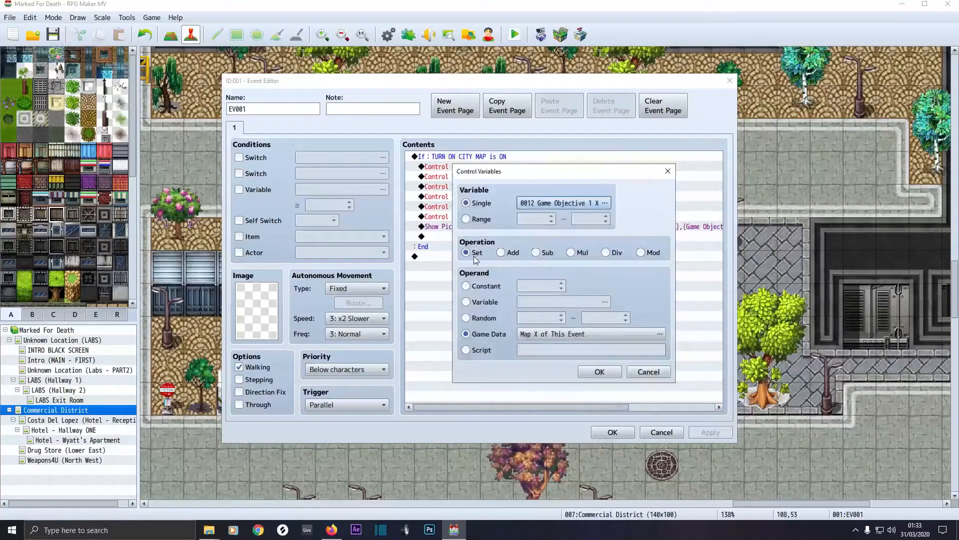
Step: Examine the character list for variable 0012's game data, keep This Event with Map X, and cancel the command
{"action": "left_click", "coordinate": [526, 336]}
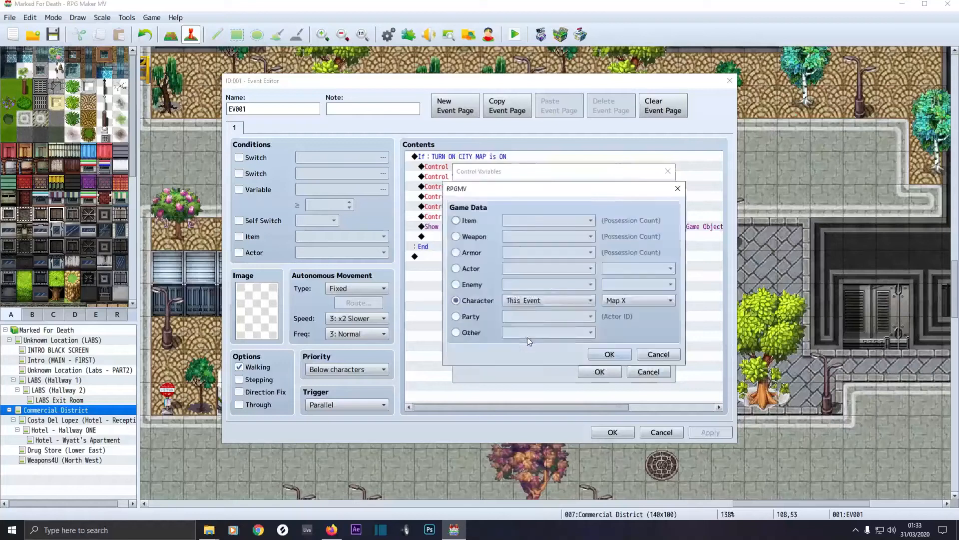
{"action": "left_click", "coordinate": [522, 300]}
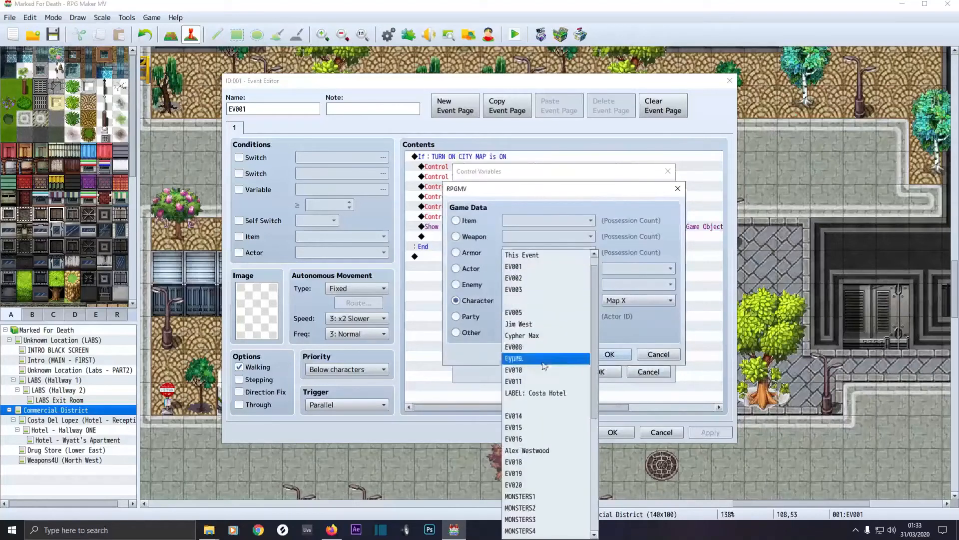
{"action": "scroll", "coordinate": [550, 303], "scroll_direction": "up", "scroll_amount": 1}
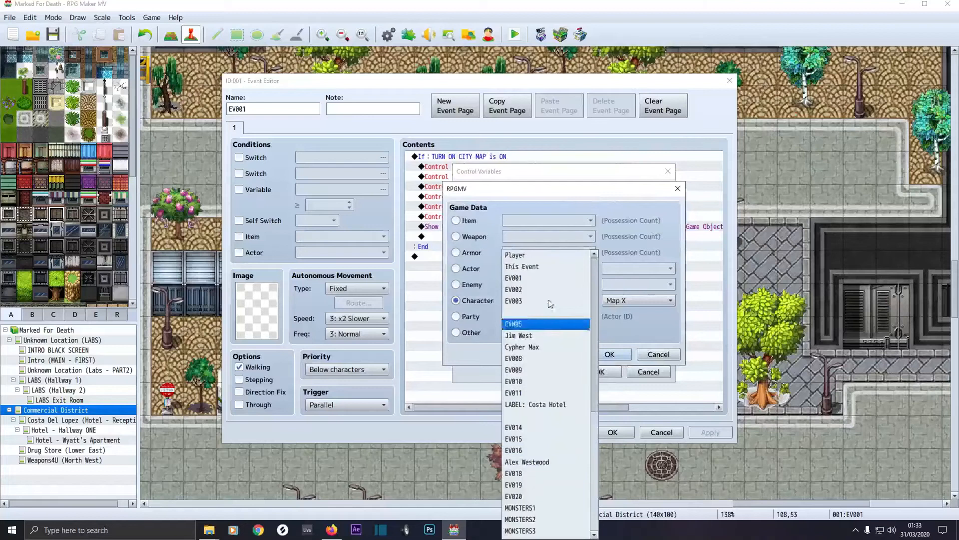
{"action": "left_click", "coordinate": [548, 268]}
{"action": "left_click", "coordinate": [608, 354]}
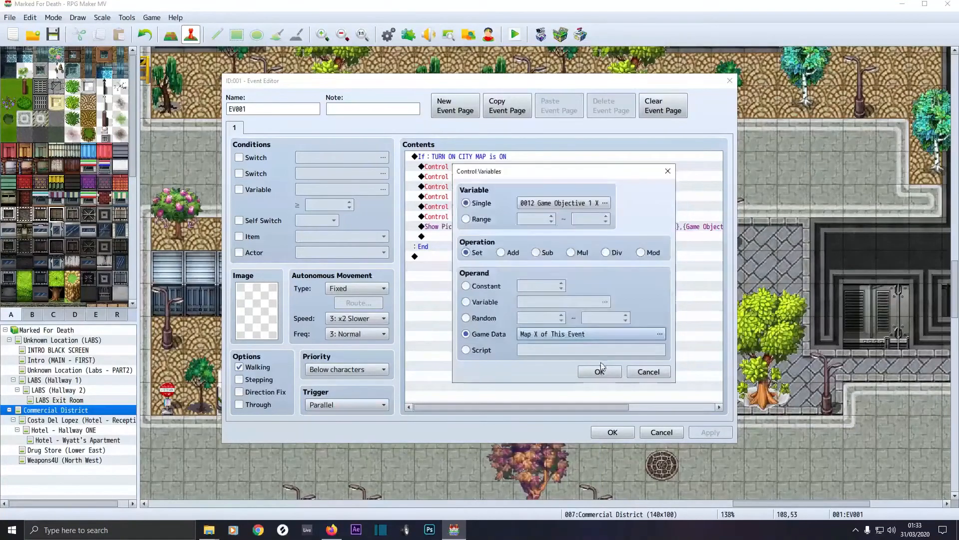
{"action": "left_click", "coordinate": [640, 374]}
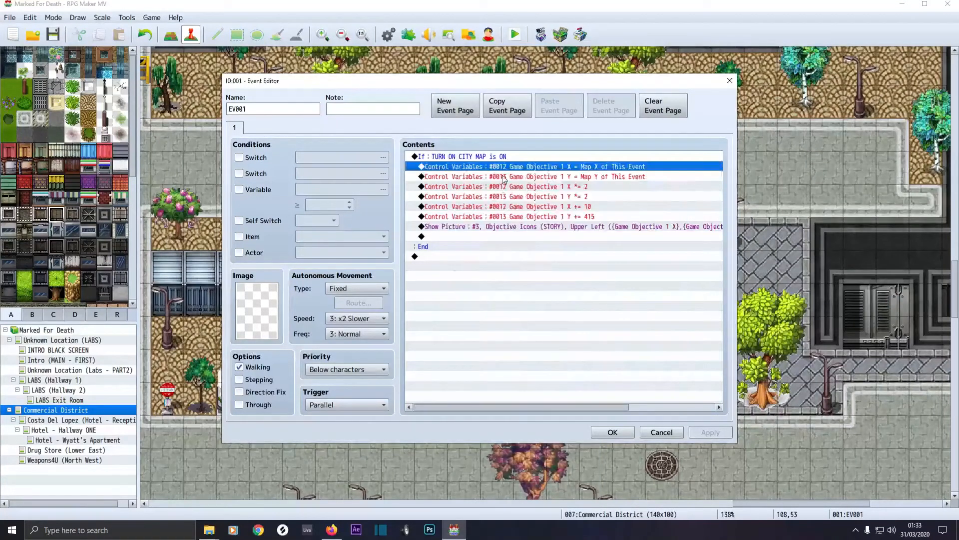
Step: Review and accept the command setting variable 0013 Game Objective 1 Y from Map Y of This Event
{"action": "double_click", "coordinate": [502, 176]}
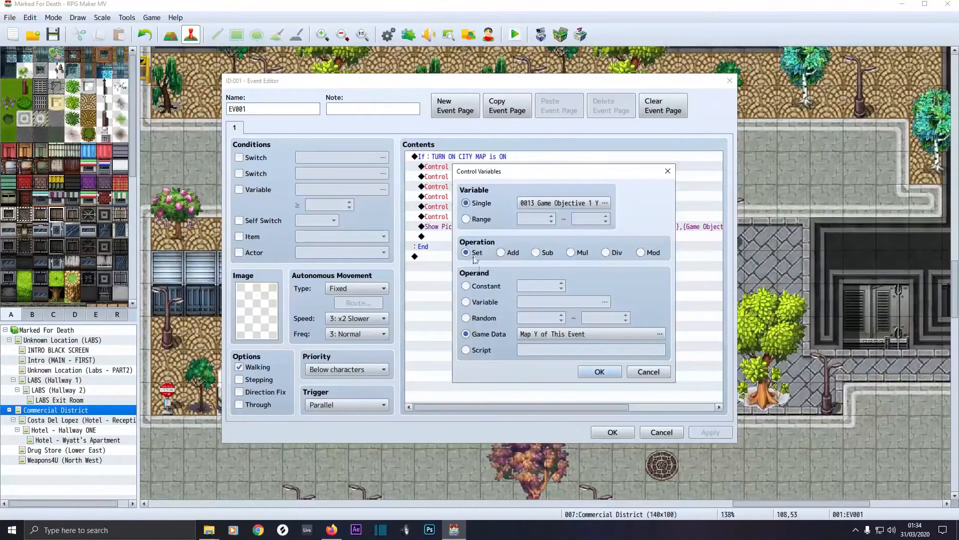
{"action": "left_click", "coordinate": [519, 336]}
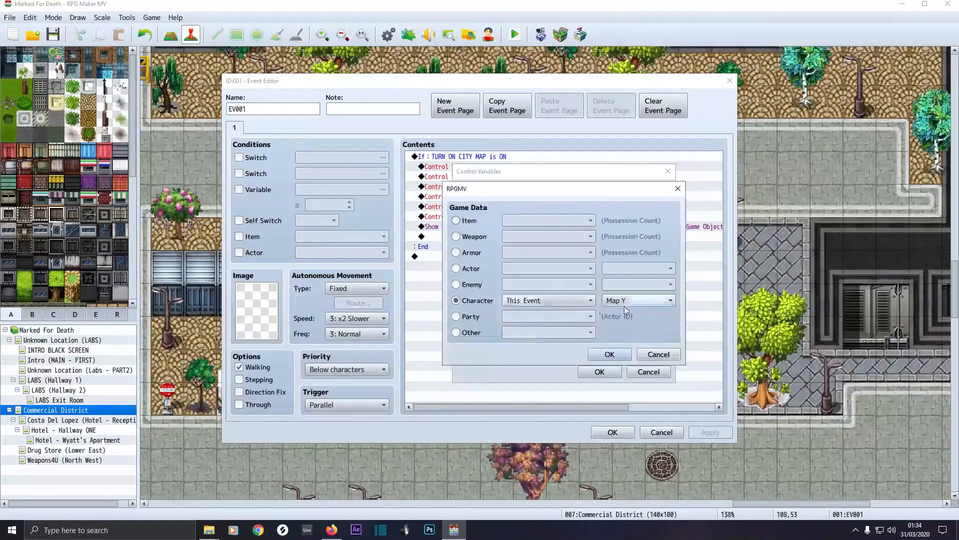
{"action": "left_click", "coordinate": [609, 354]}
{"action": "left_click", "coordinate": [600, 371]}
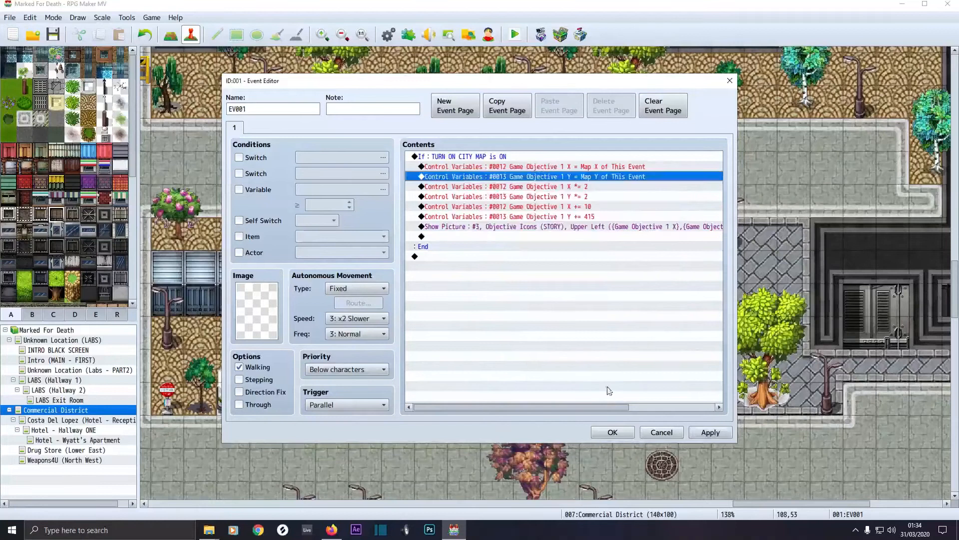
Step: Review and accept the command multiplying variable 0012 Game Objective 1 X by the constant 2
{"action": "left_click", "coordinate": [528, 189]}
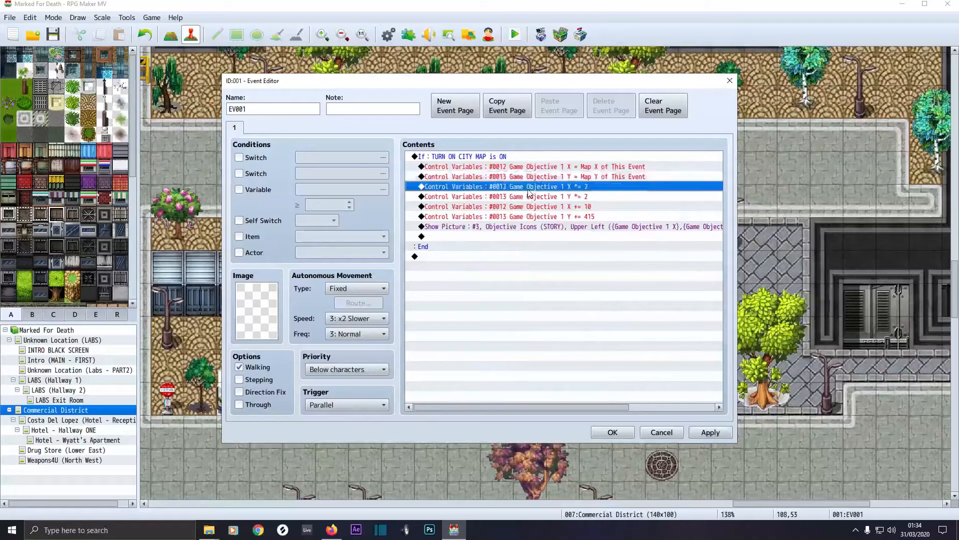
{"action": "double_click", "coordinate": [528, 191]}
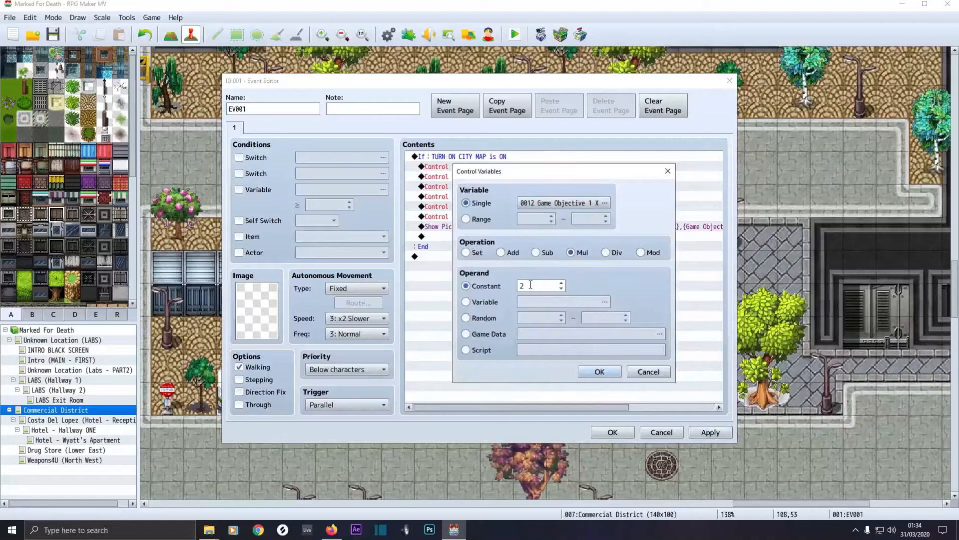
{"action": "left_click", "coordinate": [589, 371]}
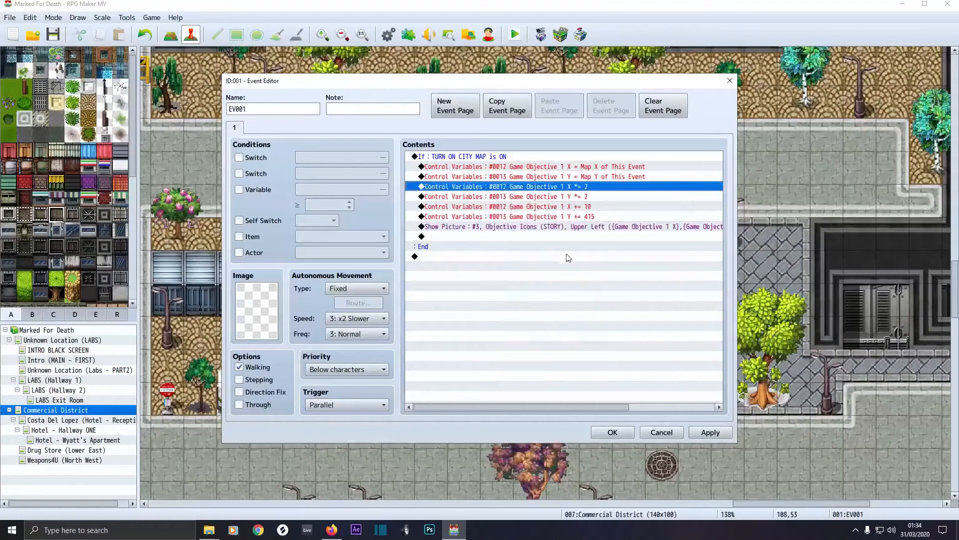
Step: Review and accept the commands multiplying variable 0013 Game Objective 1 Y by 2 and adding 10 to variable 0012 Game Objective 1 X
{"action": "double_click", "coordinate": [547, 198]}
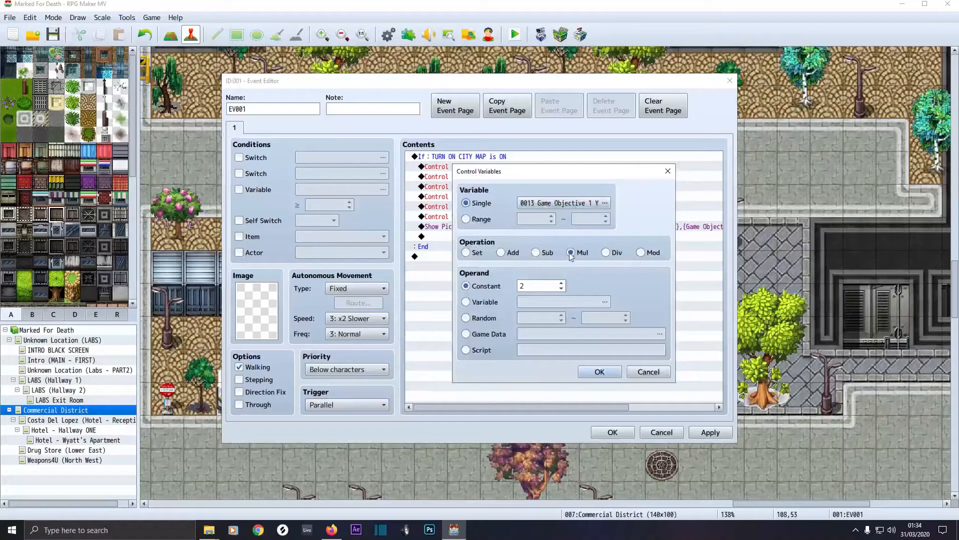
{"action": "left_click", "coordinate": [602, 373]}
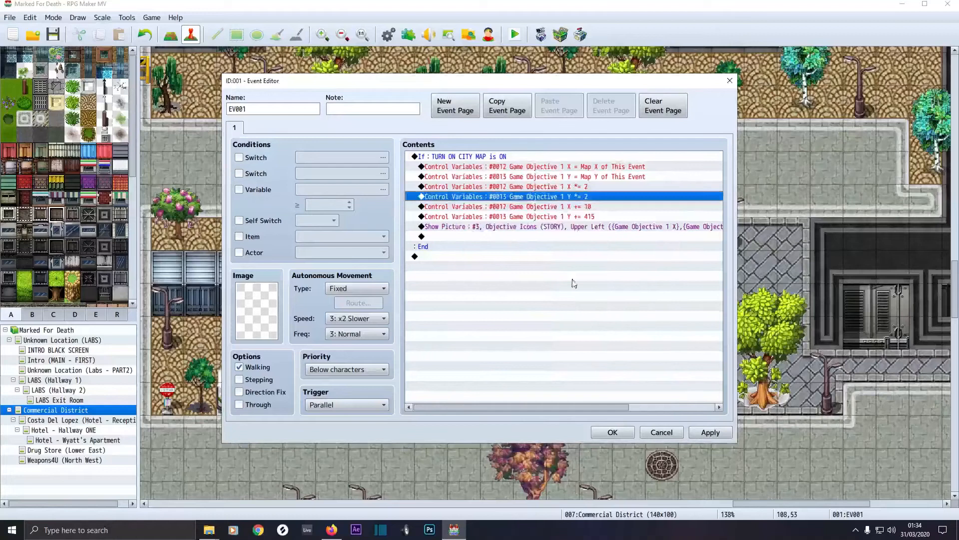
{"action": "double_click", "coordinate": [554, 215]}
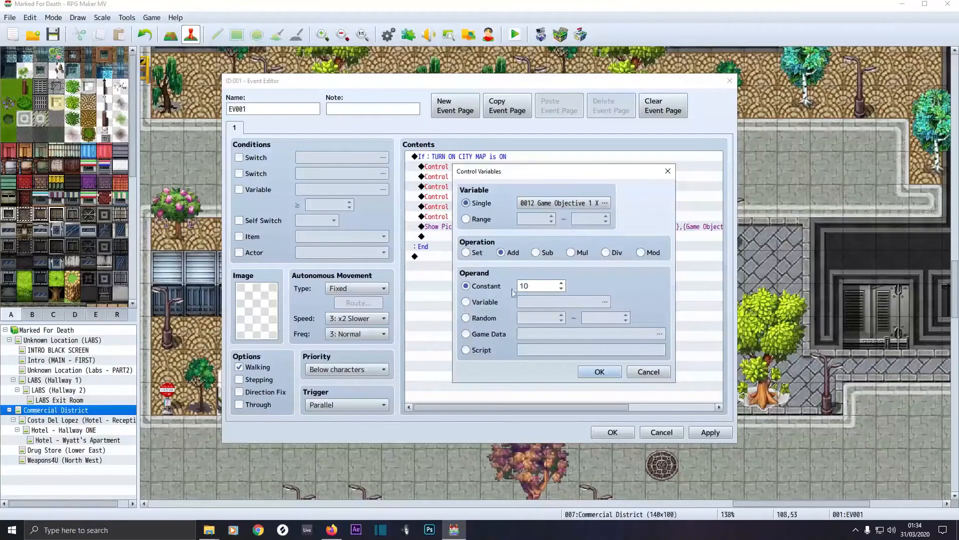
{"action": "left_click", "coordinate": [598, 374]}
Step: Review and accept the command adding the constant 415 to variable 0013 Game Objective 1 Y
{"action": "left_click", "coordinate": [549, 216]}
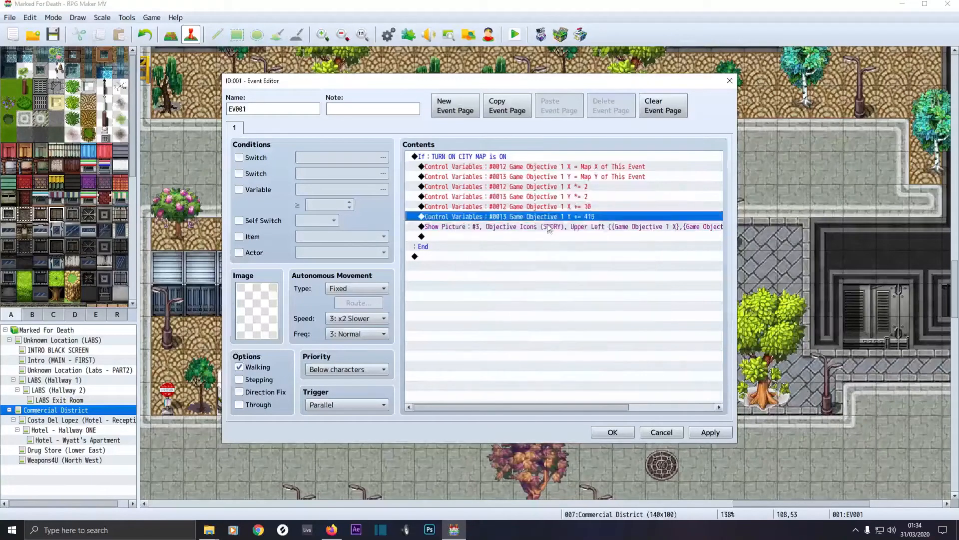
{"action": "key", "text": "Return"}
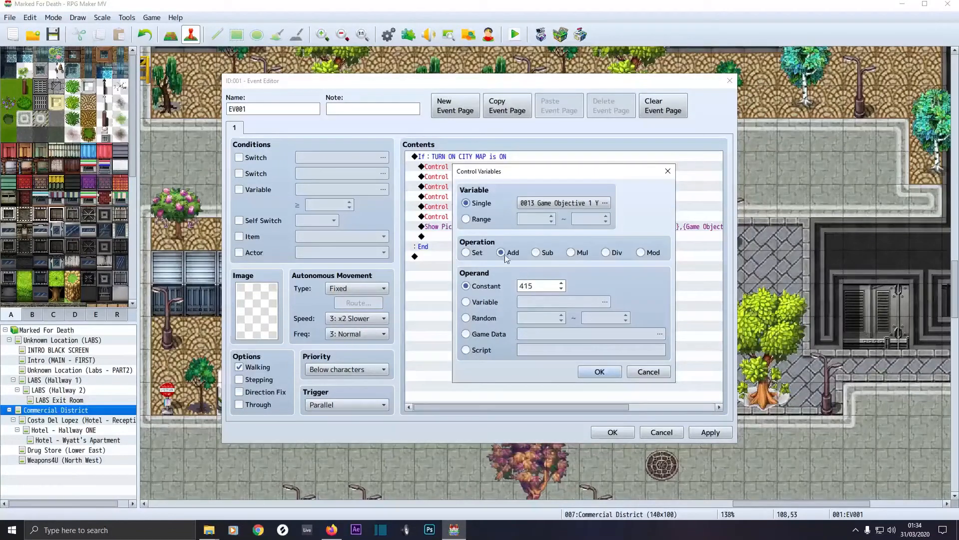
{"action": "left_click", "coordinate": [606, 372]}
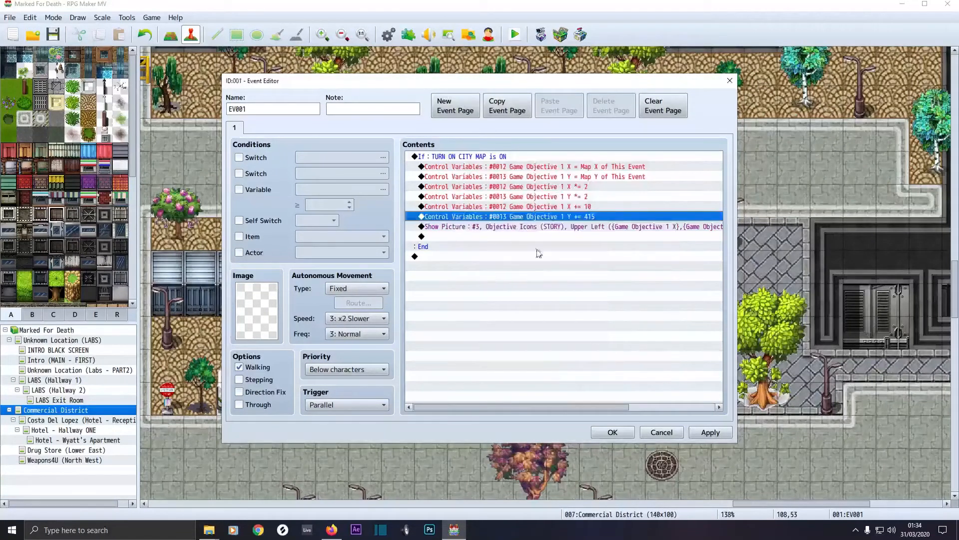
Step: Examine the Show Picture command for picture 3 and keep Objective Icons (STORY) as its image
{"action": "double_click", "coordinate": [523, 227]}
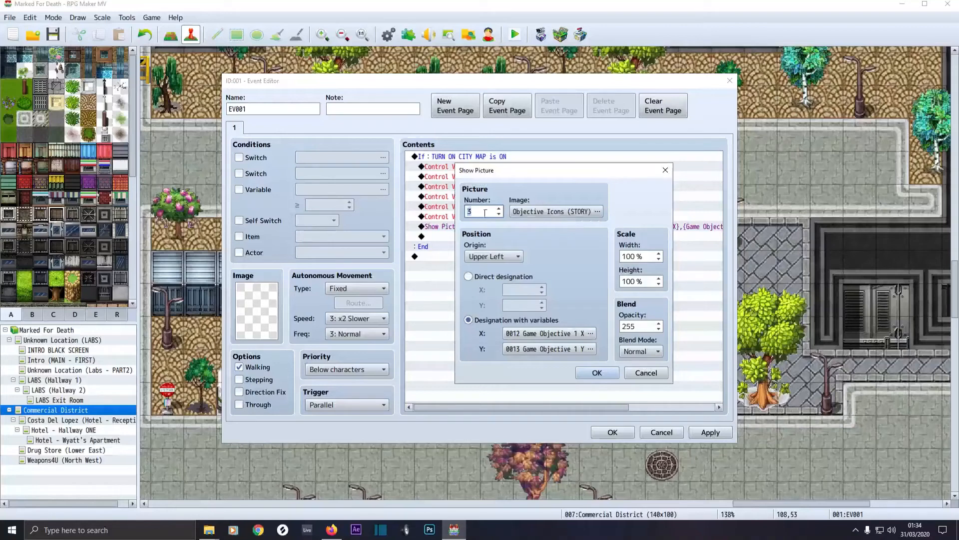
{"action": "left_click", "coordinate": [542, 211]}
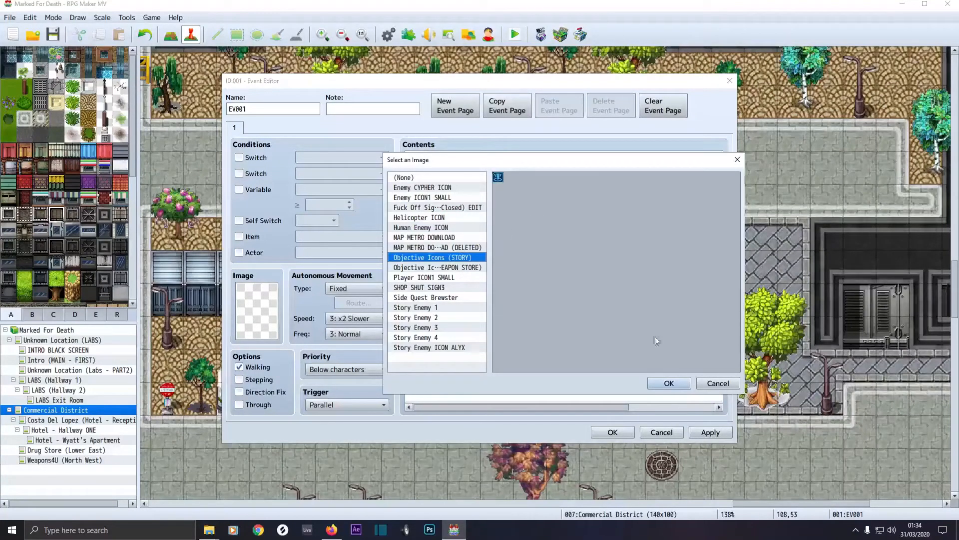
{"action": "left_click", "coordinate": [668, 385]}
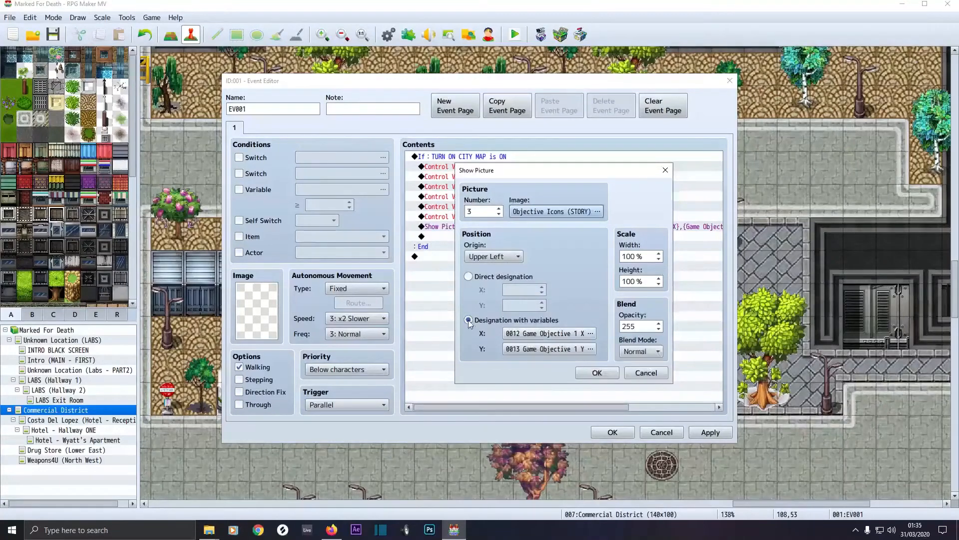
Step: Set picture 3's X position variable to 0010 Player X, then apply the changes and close the event
{"action": "left_click", "coordinate": [539, 336]}
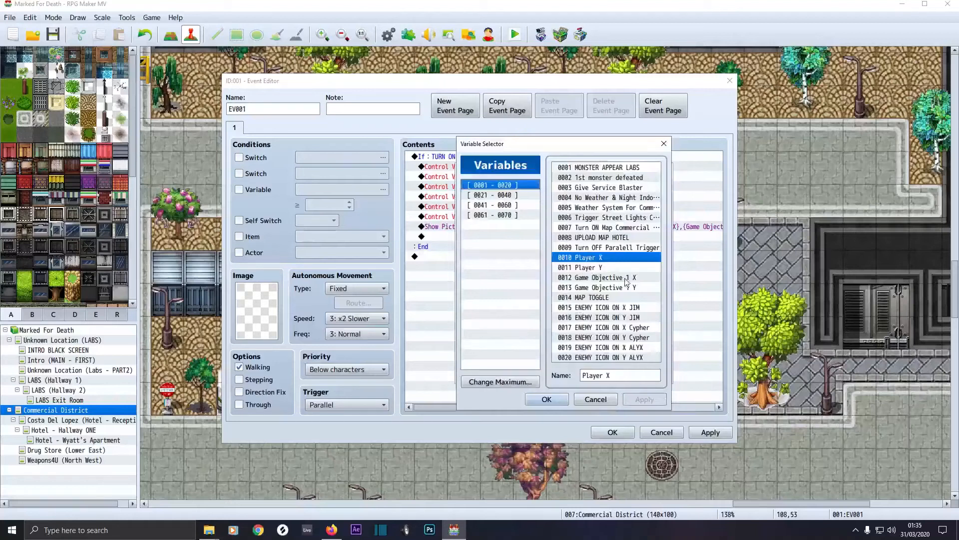
{"action": "left_click", "coordinate": [551, 398]}
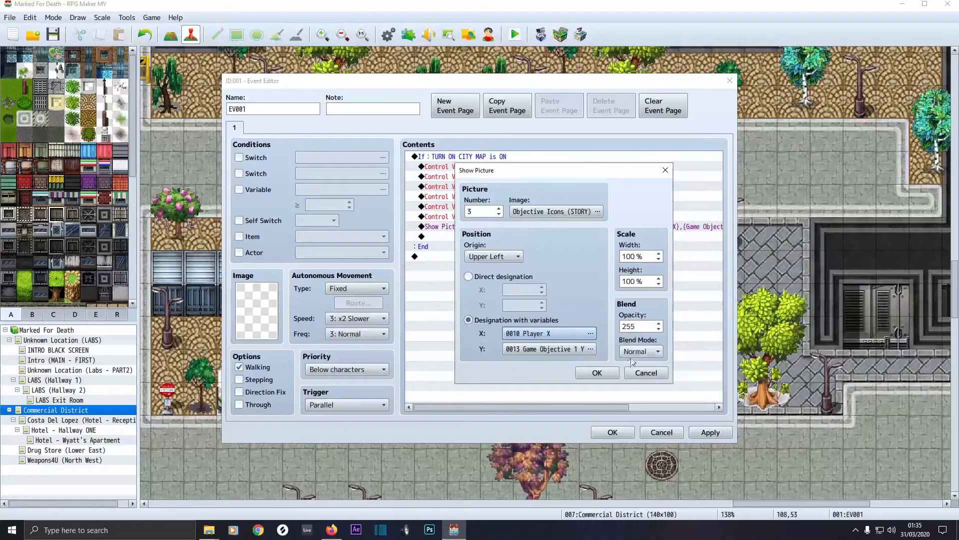
{"action": "left_click", "coordinate": [597, 373]}
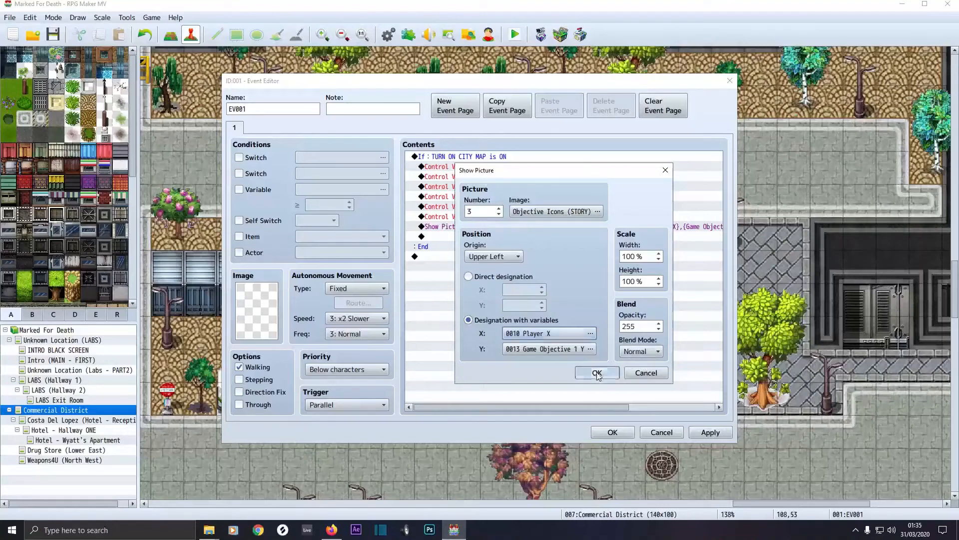
{"action": "left_click", "coordinate": [710, 433]}
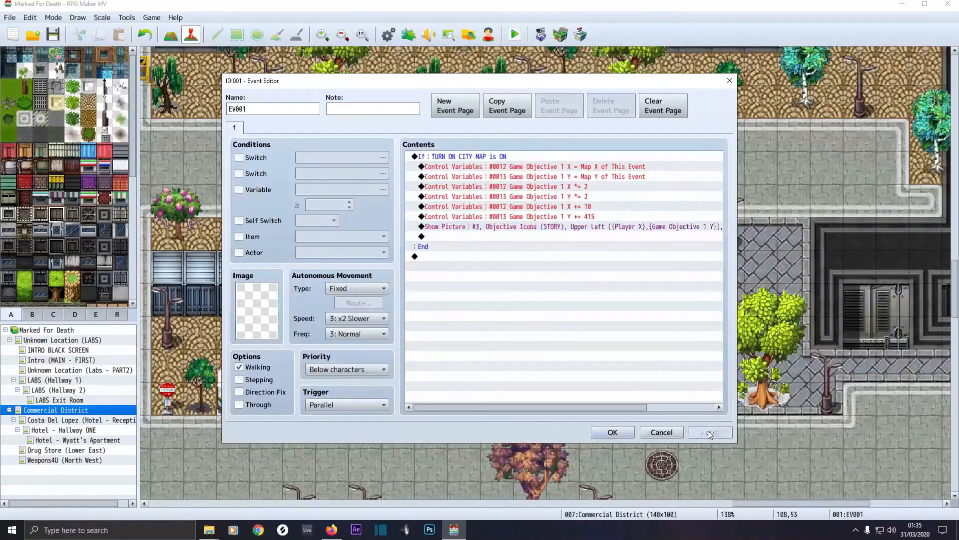
{"action": "left_click", "coordinate": [618, 432]}
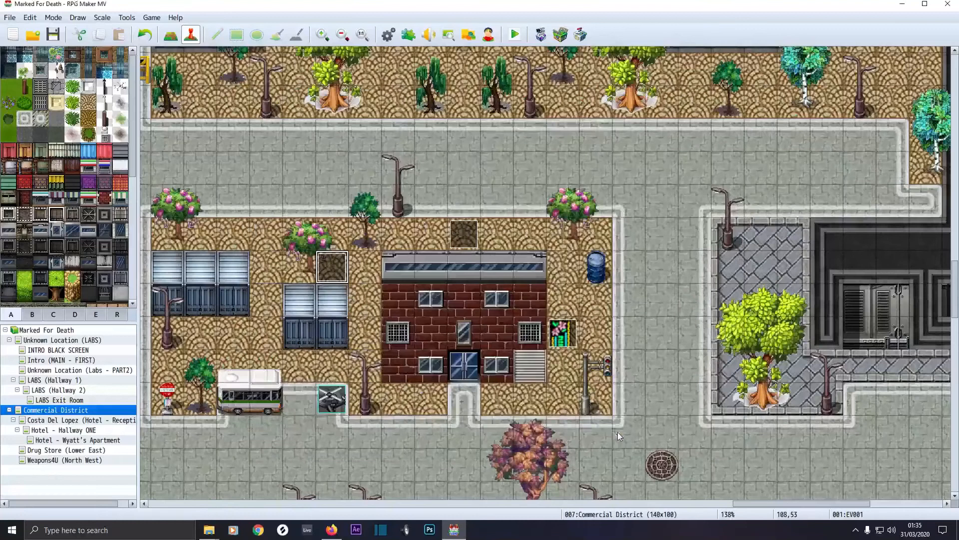
{"action": "left_click", "coordinate": [516, 34]}
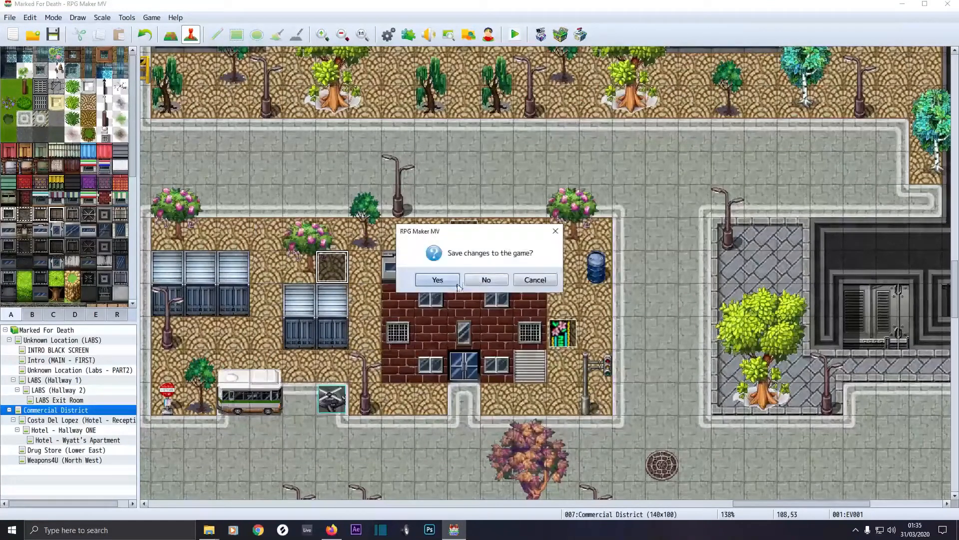
{"action": "key", "text": "Return"}
{"action": "left_click", "coordinate": [903, 4]}
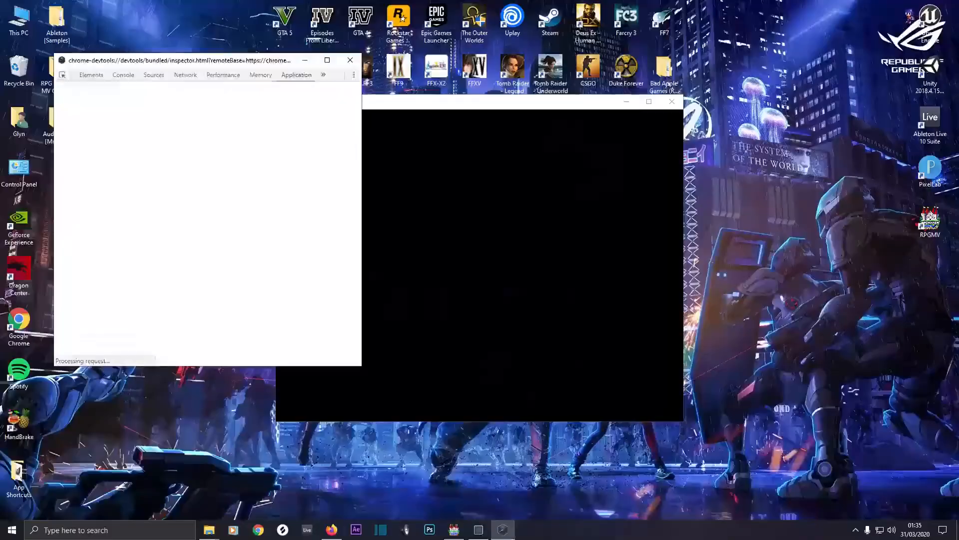
{"action": "left_click", "coordinate": [351, 60]}
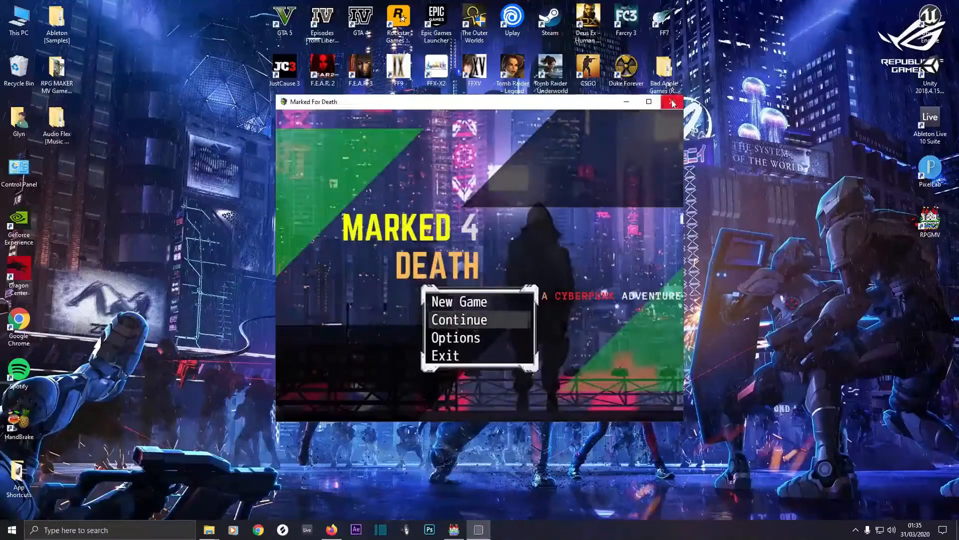
{"action": "left_click", "coordinate": [672, 102]}
{"action": "left_click", "coordinate": [454, 529]}
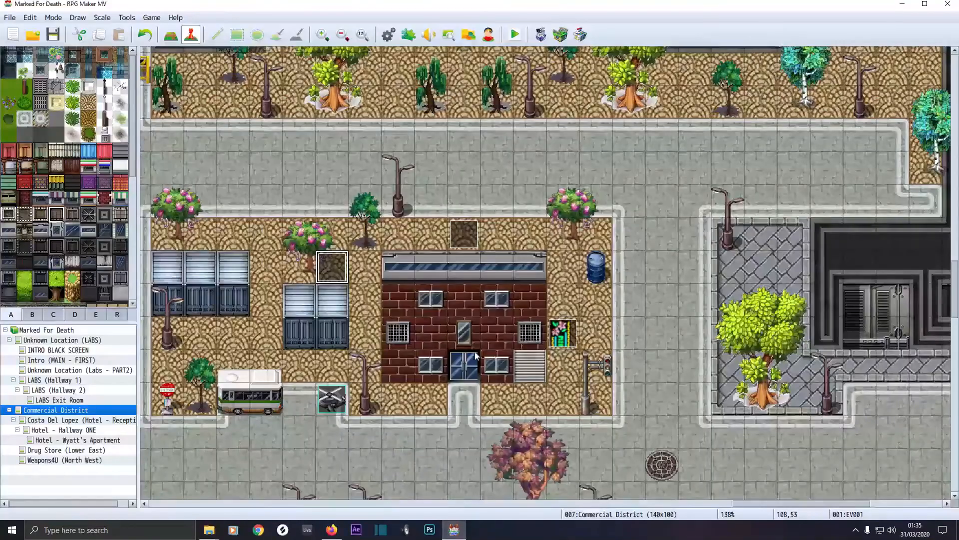
Step: Open the Hotel - Hallway ONE map and examine the Erase Picture commands in its corner event EV003
{"action": "scroll", "coordinate": [535, 373], "scroll_direction": "down", "scroll_amount": 2}
{"action": "scroll", "coordinate": [535, 372], "scroll_direction": "down", "scroll_amount": 2}
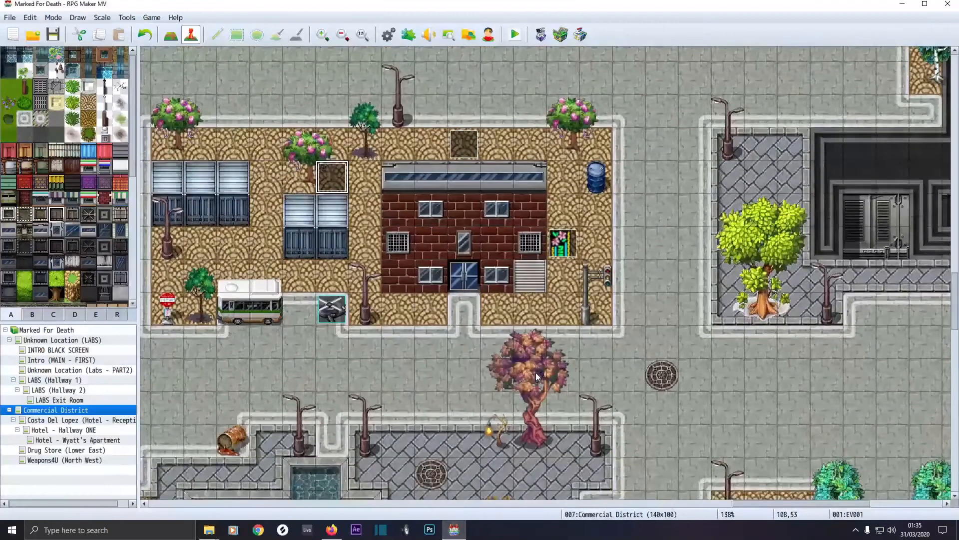
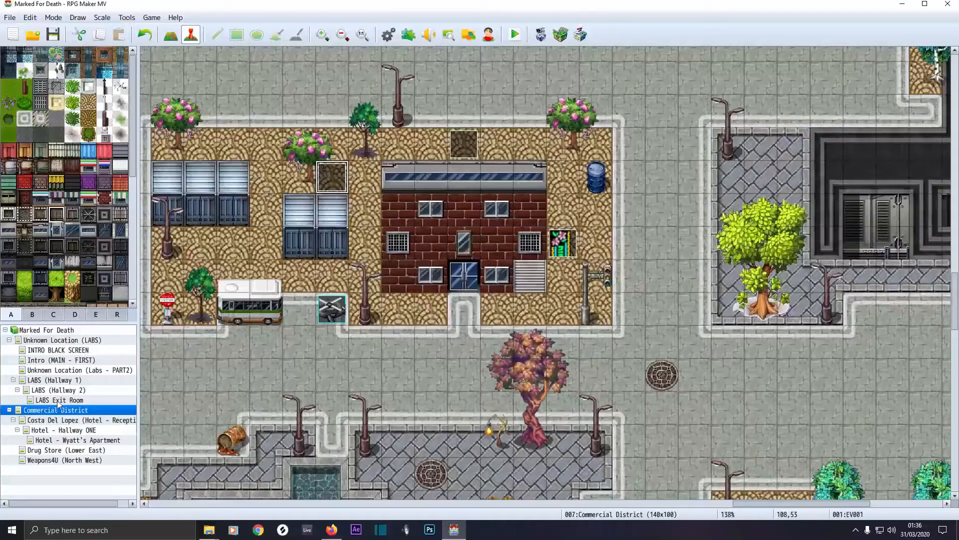
{"action": "left_click", "coordinate": [47, 430]}
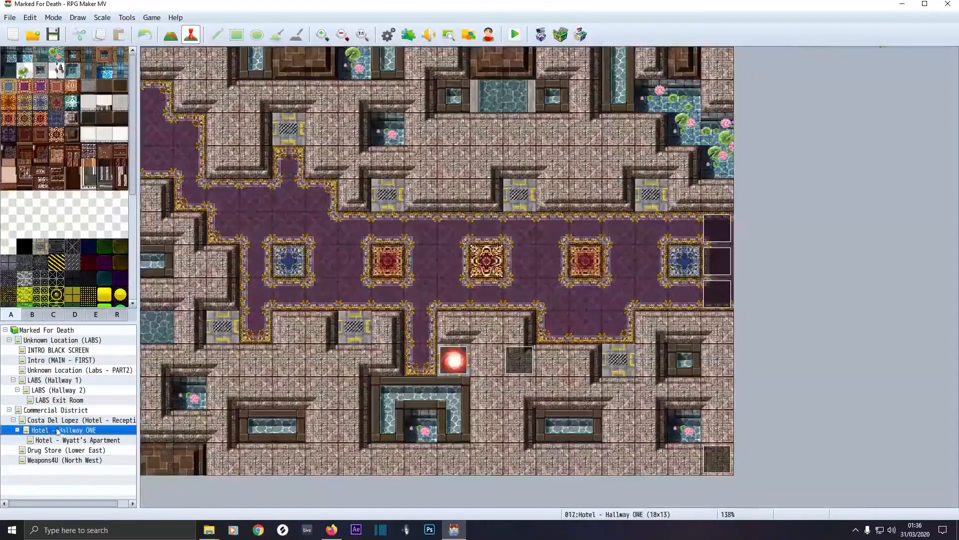
{"action": "double_click", "coordinate": [715, 458]}
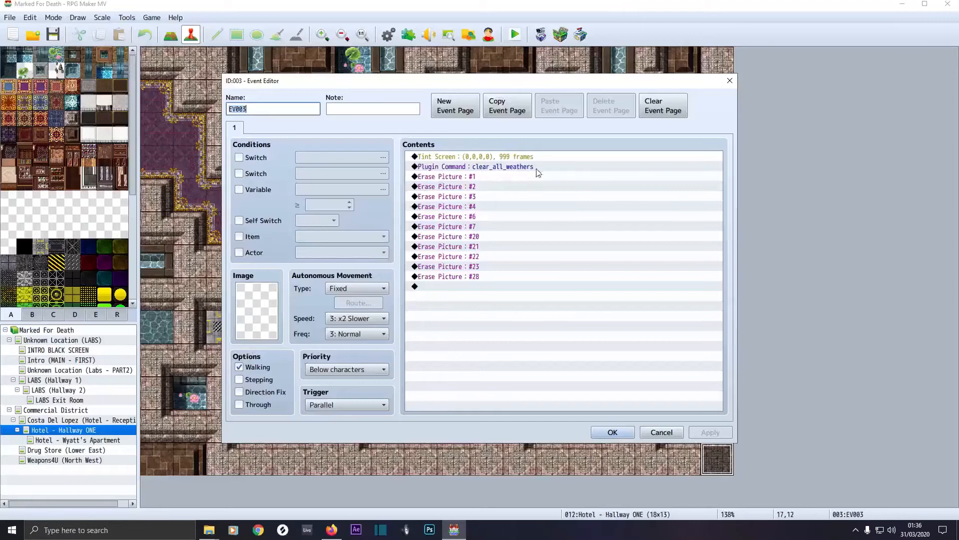
{"action": "left_click", "coordinate": [430, 180]}
Step: Examine the Erase Picture command's number setting from the end of EV003's contents, and cancel without adding a command
{"action": "double_click", "coordinate": [449, 308]}
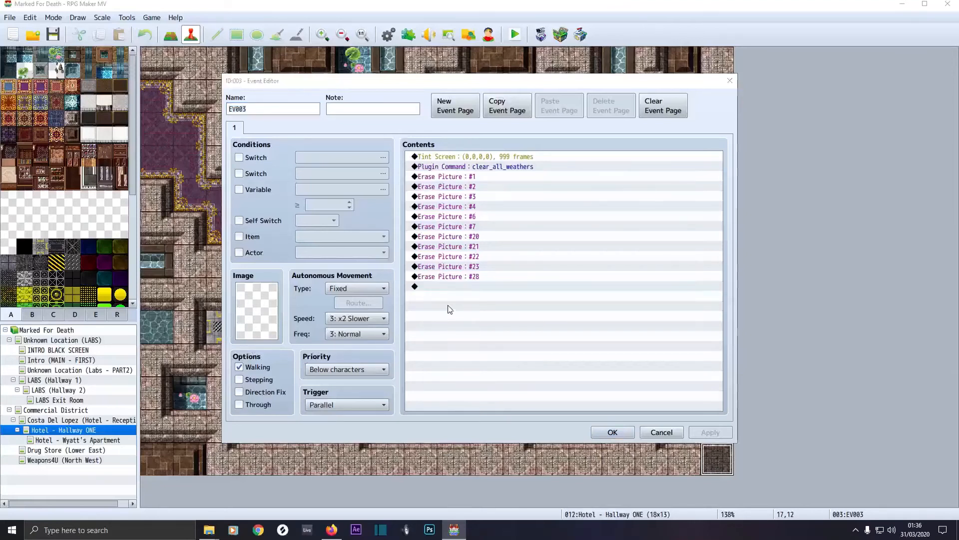
{"action": "left_click", "coordinate": [464, 131]}
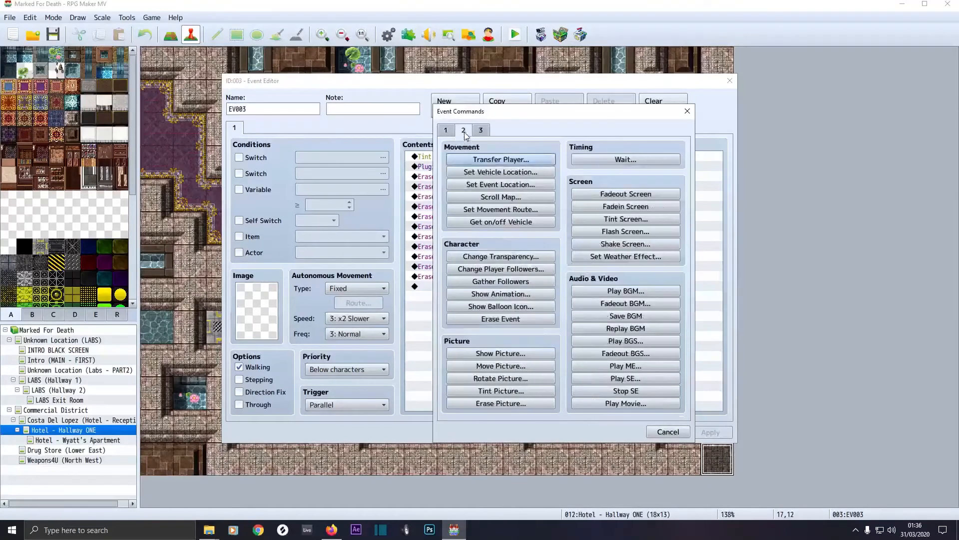
{"action": "left_click", "coordinate": [517, 403]}
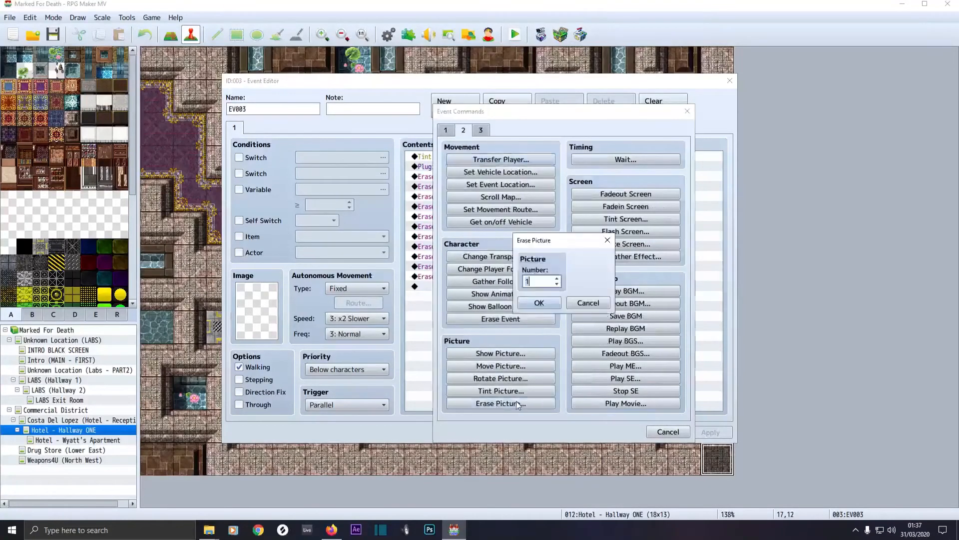
{"action": "left_click", "coordinate": [578, 305]}
{"action": "left_click", "coordinate": [663, 433]}
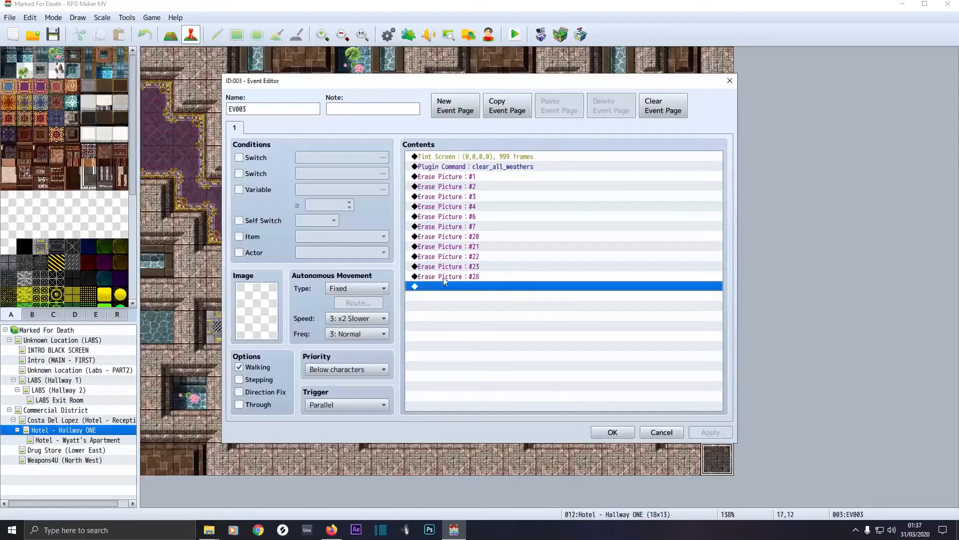
Step: Close EV003, reopen it to review its clear_all_weathers and Erase Picture commands, and accept it again
{"action": "left_click", "coordinate": [628, 431]}
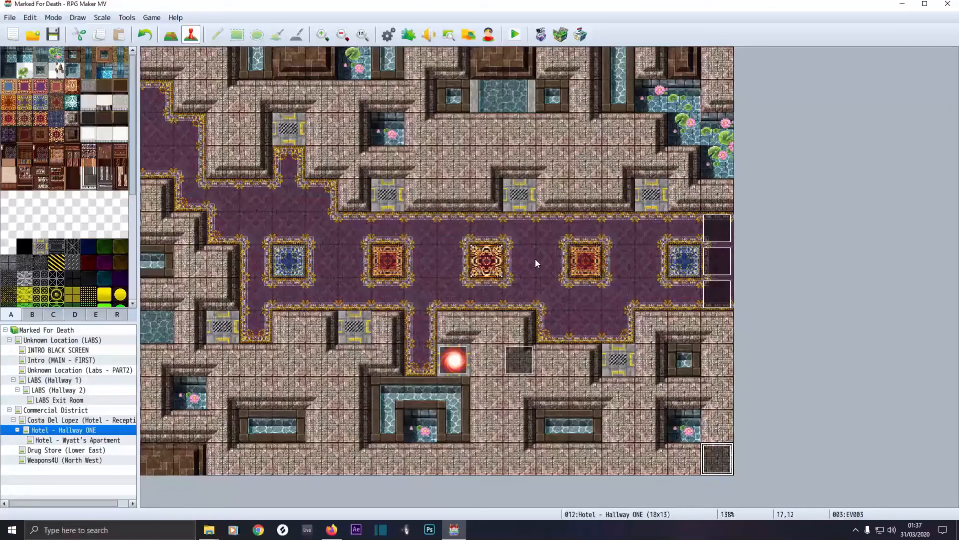
{"action": "double_click", "coordinate": [716, 459]}
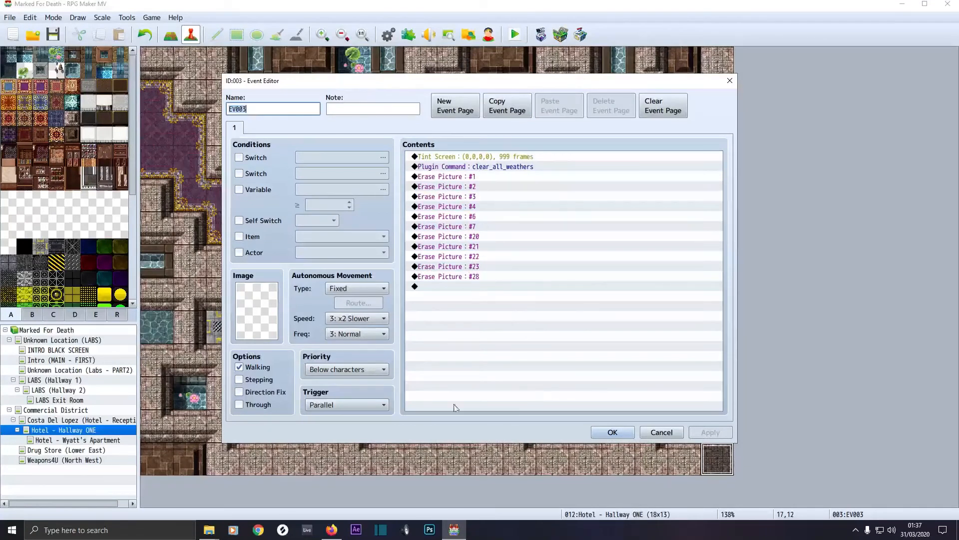
{"action": "left_click", "coordinate": [613, 433]}
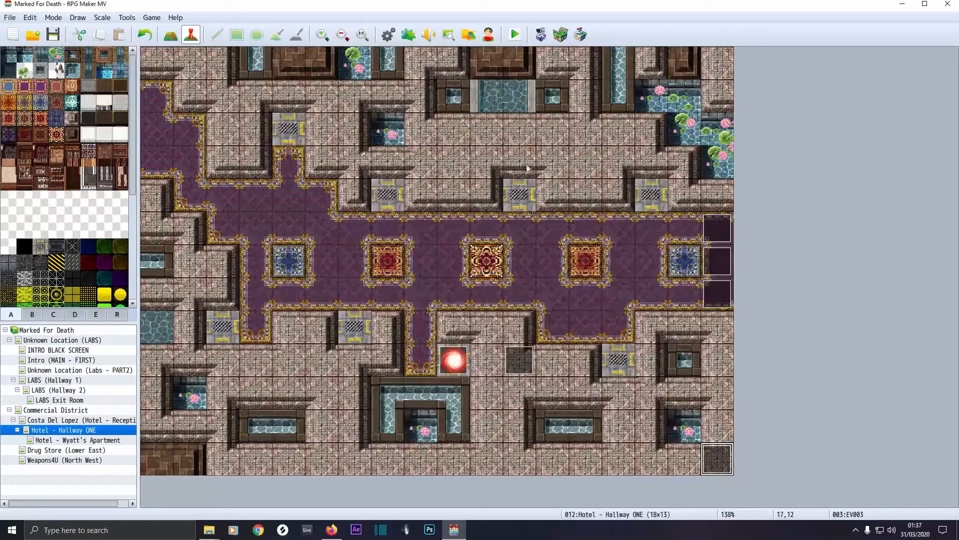
Step: Save the game changes and launch a playtest, closing the developer tools and maximizing the game window
{"action": "left_click", "coordinate": [511, 39]}
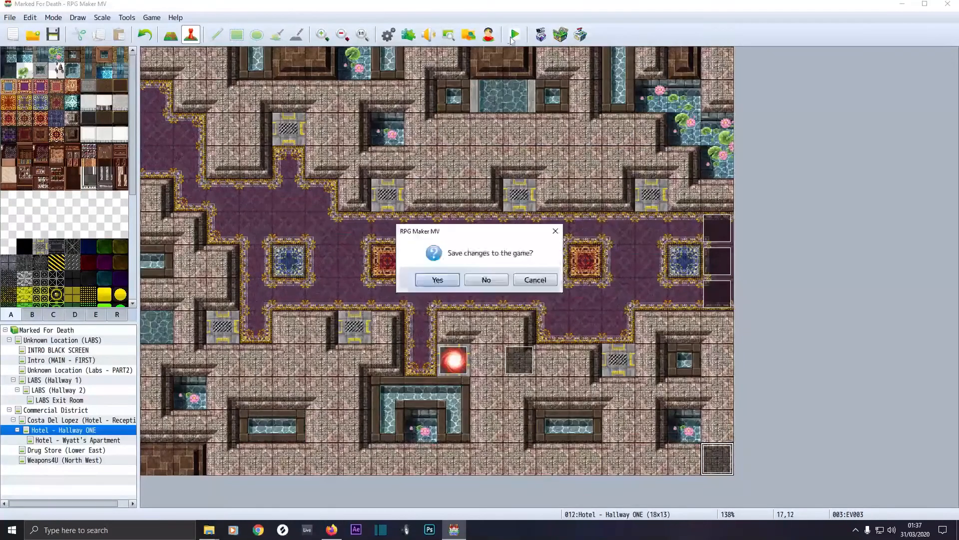
{"action": "left_click", "coordinate": [439, 278]}
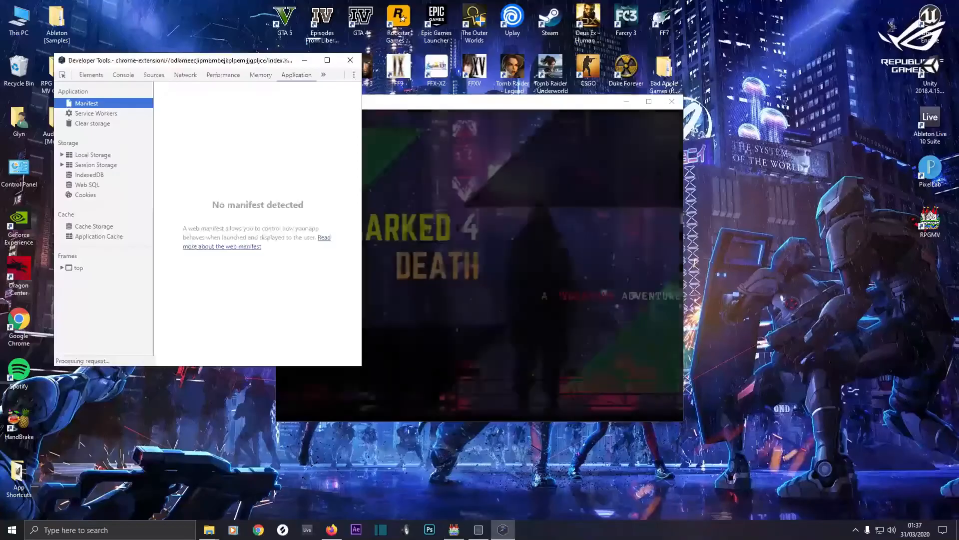
{"action": "left_click", "coordinate": [351, 61]}
{"action": "left_click", "coordinate": [649, 102]}
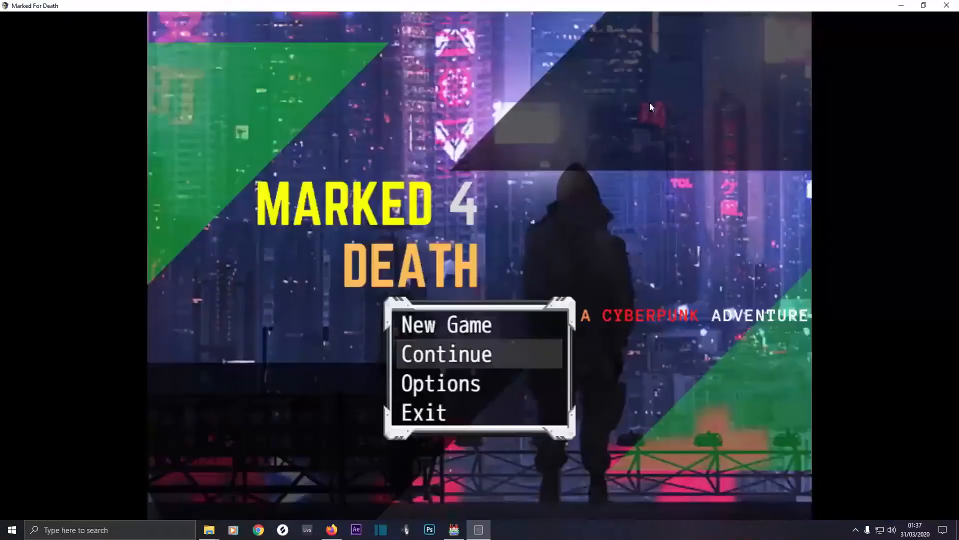
Step: Continue the game from save File 2 and walk out of the hotel to view the city mini-map
{"action": "left_click", "coordinate": [441, 356]}
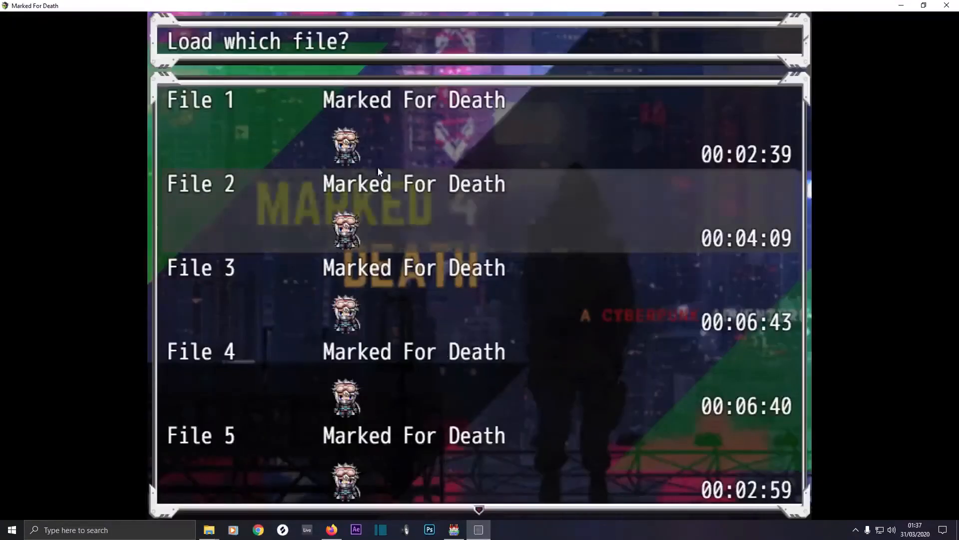
{"action": "left_click", "coordinate": [377, 183]}
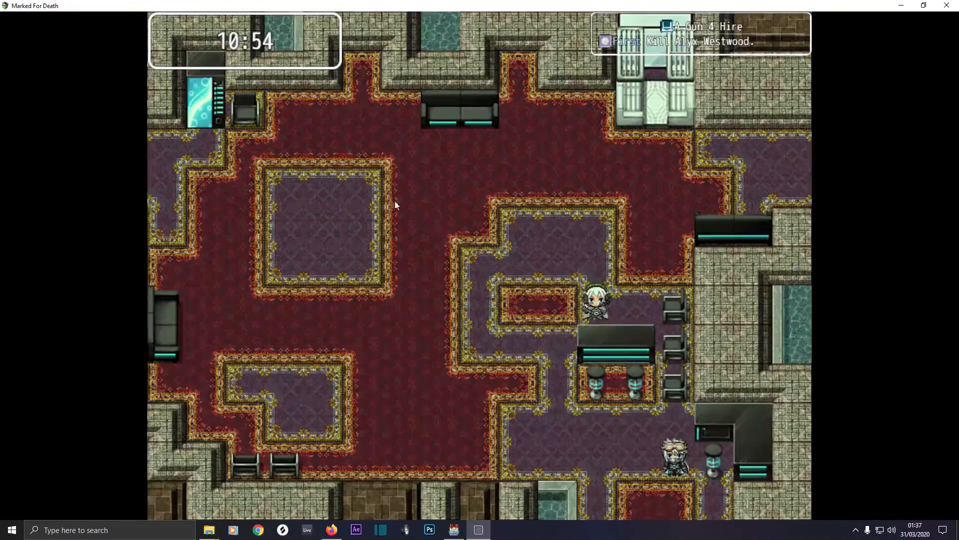
{"action": "left_click", "coordinate": [671, 494]}
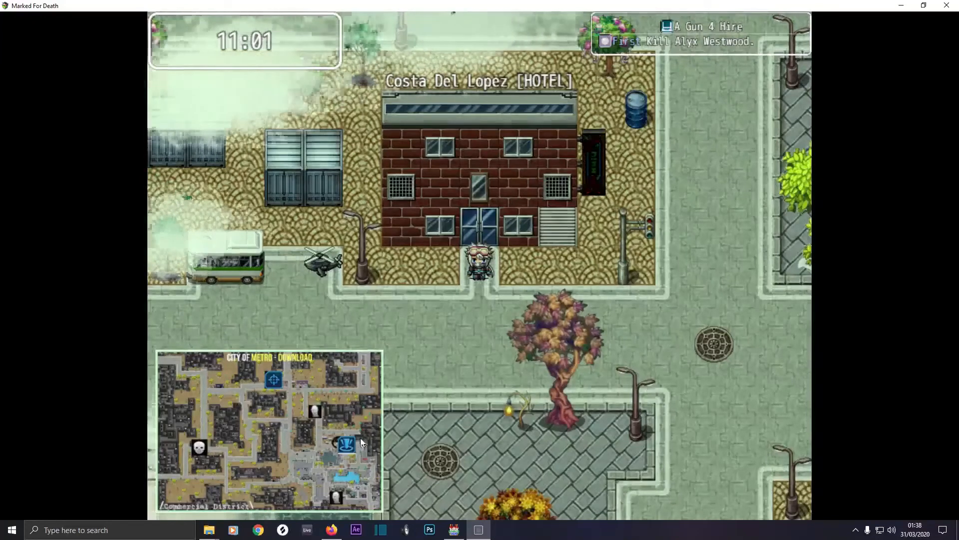
Step: Walk the character around the streets west and north of the hotel to check how the mini-map marker follows
{"action": "left_click", "coordinate": [438, 340]}
{"action": "left_click_drag", "start_coordinate": [392, 307], "coordinate": [326, 277]}
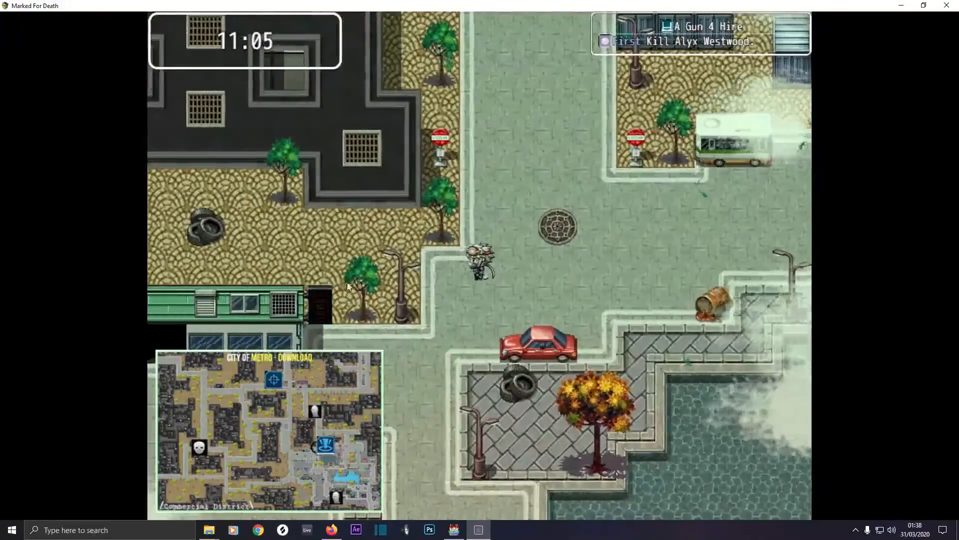
{"action": "left_click_drag", "start_coordinate": [542, 267], "coordinate": [520, 262]}
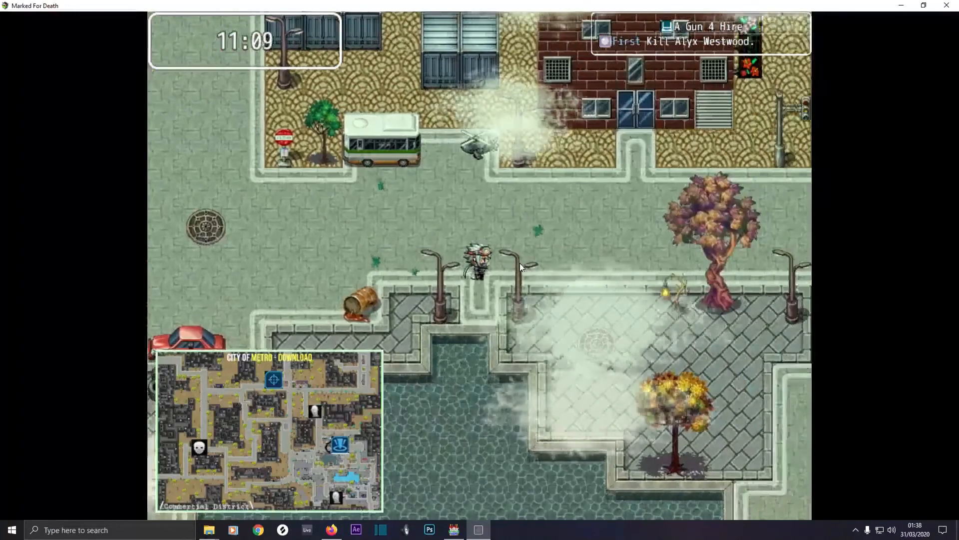
{"action": "left_click_drag", "start_coordinate": [388, 257], "coordinate": [364, 260]}
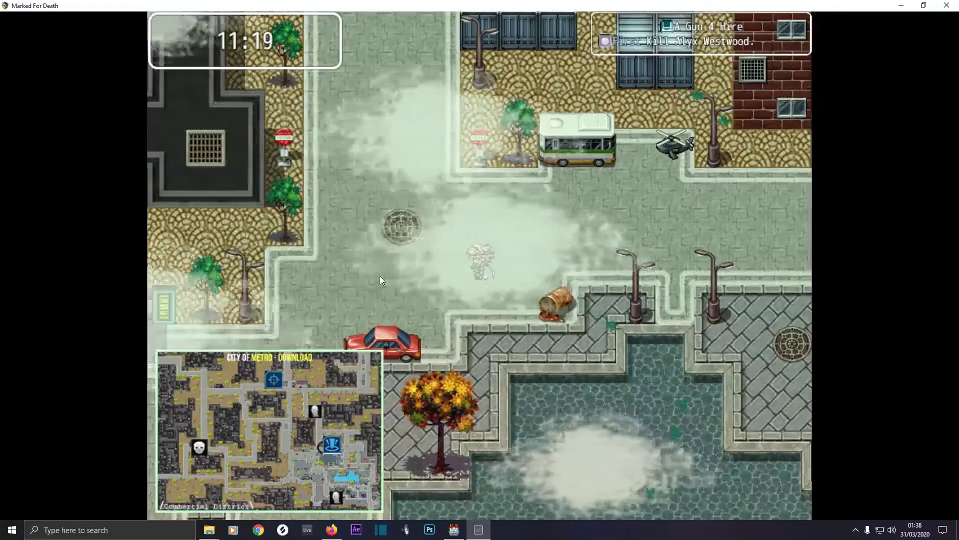
{"action": "key", "text": "Left"}
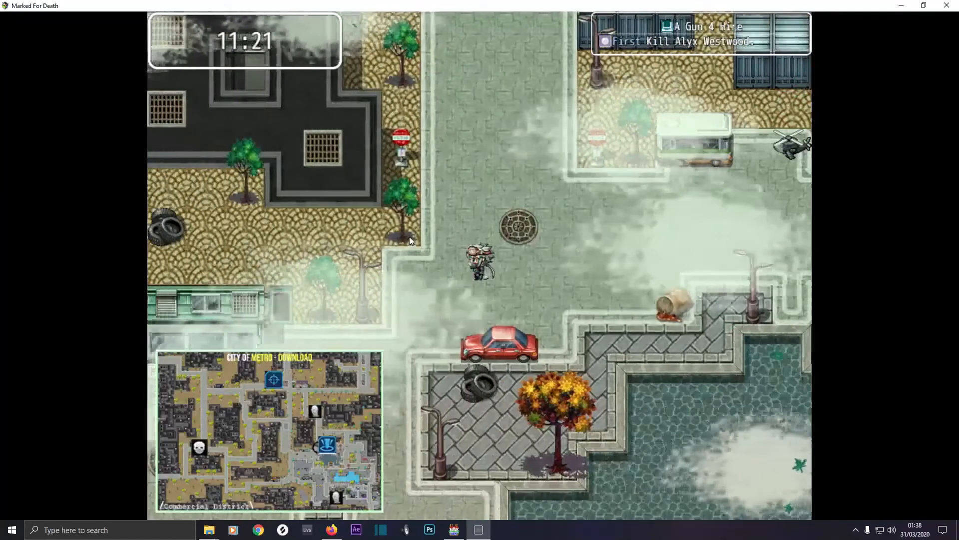
{"action": "key", "text": "Up"}
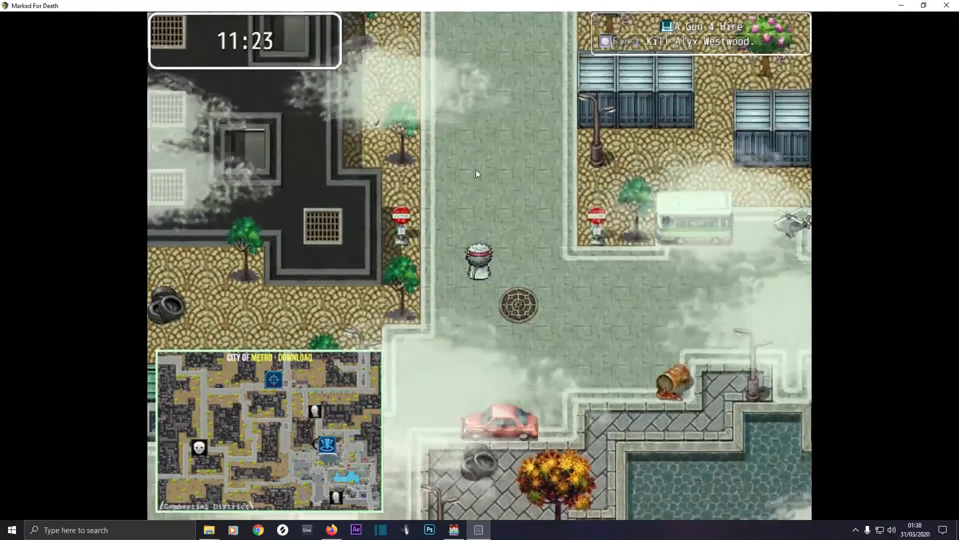
{"action": "key", "text": "Up"}
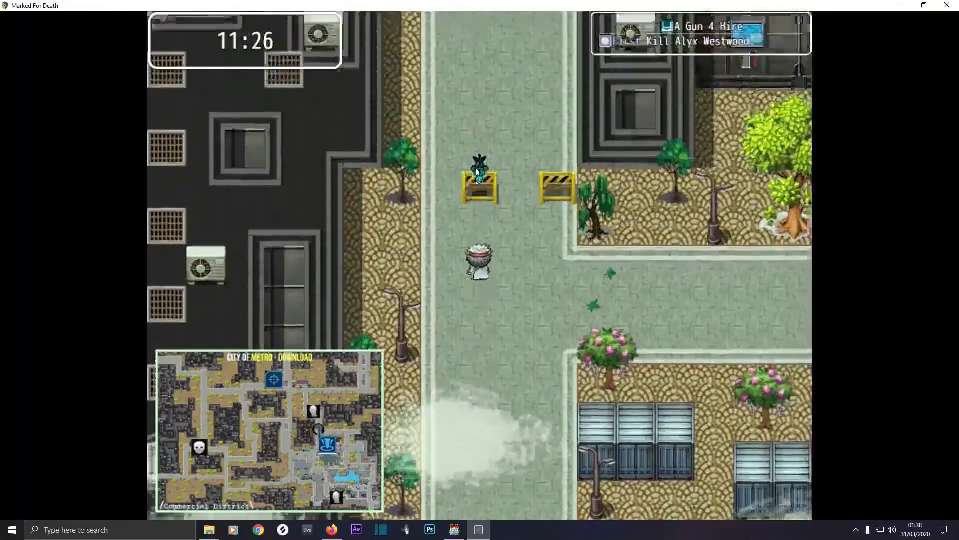
{"action": "key", "text": "Up"}
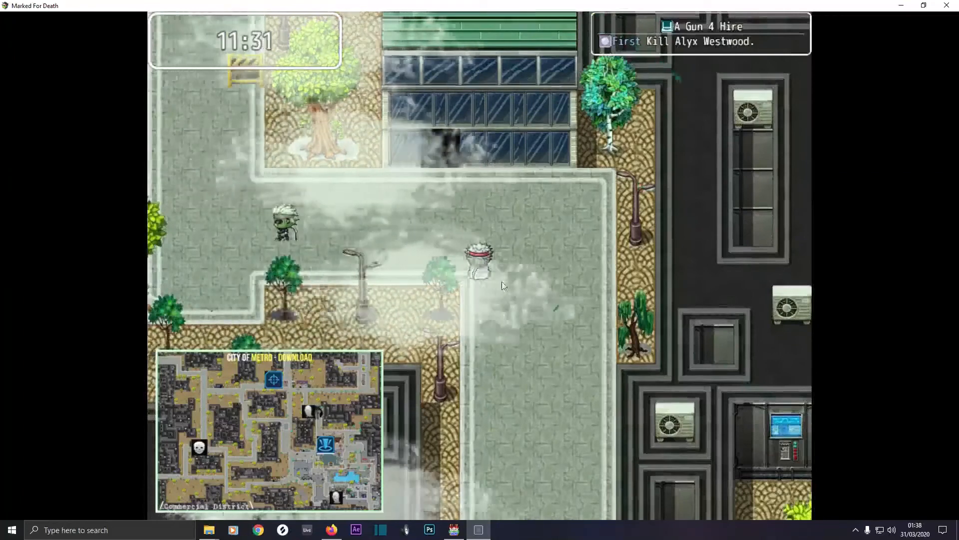
Step: Fly the helicopter to the skull target in the western part of the city and land beside it
{"action": "mouse_move", "coordinate": [506, 305]}
{"action": "left_mouse_down"}
{"action": "mouse_move", "coordinate": [505, 381]}
{"action": "mouse_move", "coordinate": [636, 289]}
{"action": "mouse_move", "coordinate": [597, 272]}
{"action": "mouse_move", "coordinate": [549, 279]}
{"action": "mouse_move", "coordinate": [442, 354]}
{"action": "mouse_move", "coordinate": [472, 220]}
{"action": "mouse_move", "coordinate": [475, 259]}
{"action": "mouse_move", "coordinate": [361, 233]}
{"action": "mouse_move", "coordinate": [352, 247]}
{"action": "mouse_move", "coordinate": [467, 326]}
{"action": "mouse_move", "coordinate": [463, 361]}
{"action": "mouse_move", "coordinate": [403, 306]}
{"action": "mouse_move", "coordinate": [419, 291]}
{"action": "left_mouse_up"}
{"action": "left_click", "coordinate": [476, 260]}
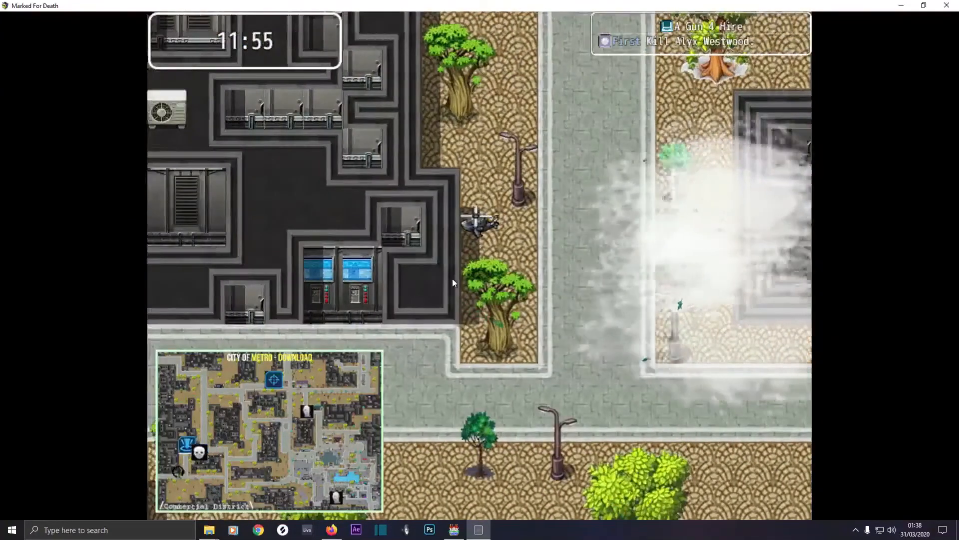
{"action": "left_click", "coordinate": [500, 266]}
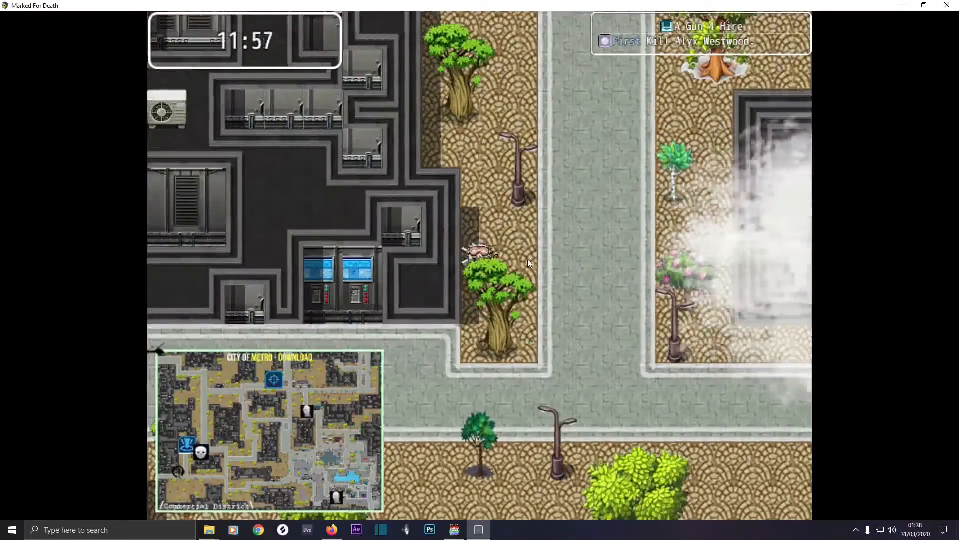
{"action": "left_click", "coordinate": [481, 264]}
{"action": "left_click_drag", "start_coordinate": [542, 257], "coordinate": [477, 252]}
{"action": "left_click", "coordinate": [556, 287]}
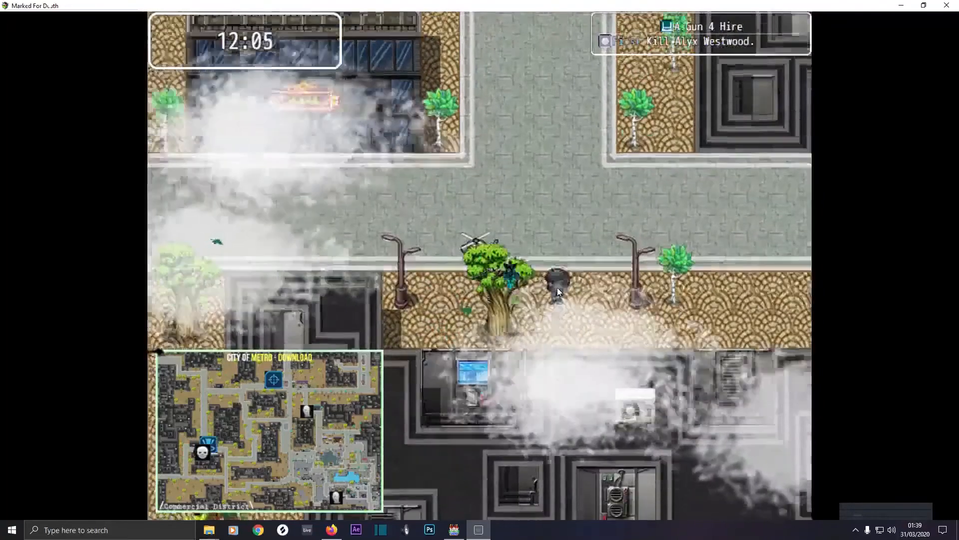
Step: Challenge Alyx Westwood and try to win the battle with the Frost Byte summon
{"action": "left_click", "coordinate": [518, 286]}
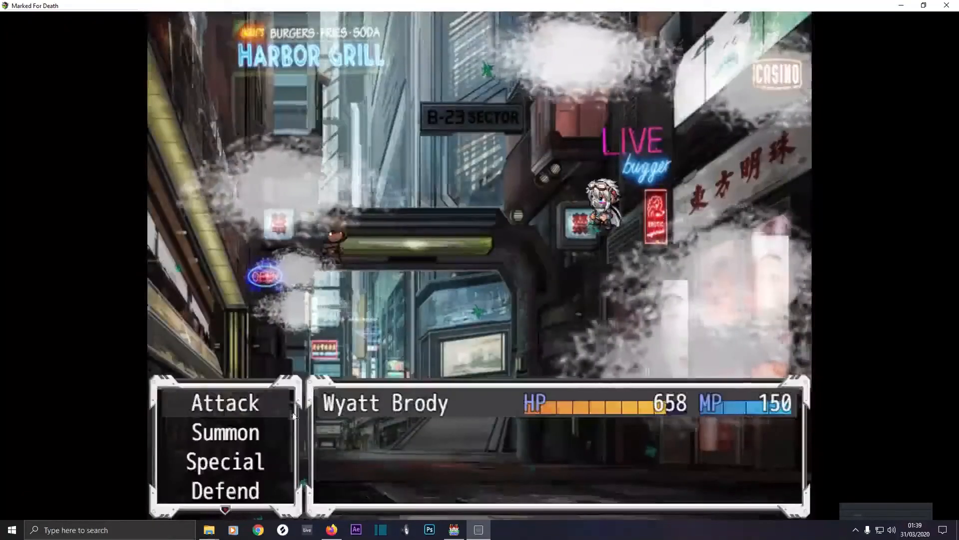
{"action": "left_click", "coordinate": [277, 431]}
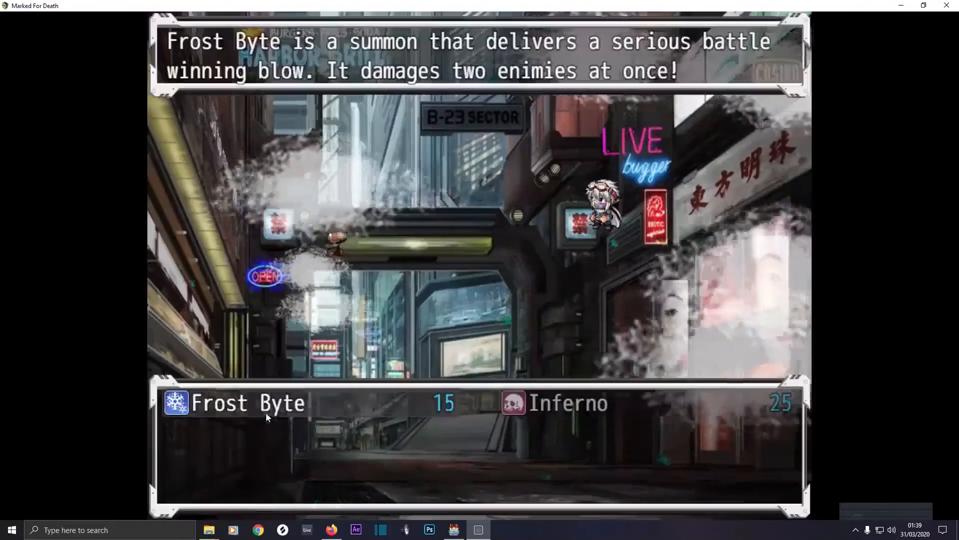
{"action": "left_click", "coordinate": [330, 400]}
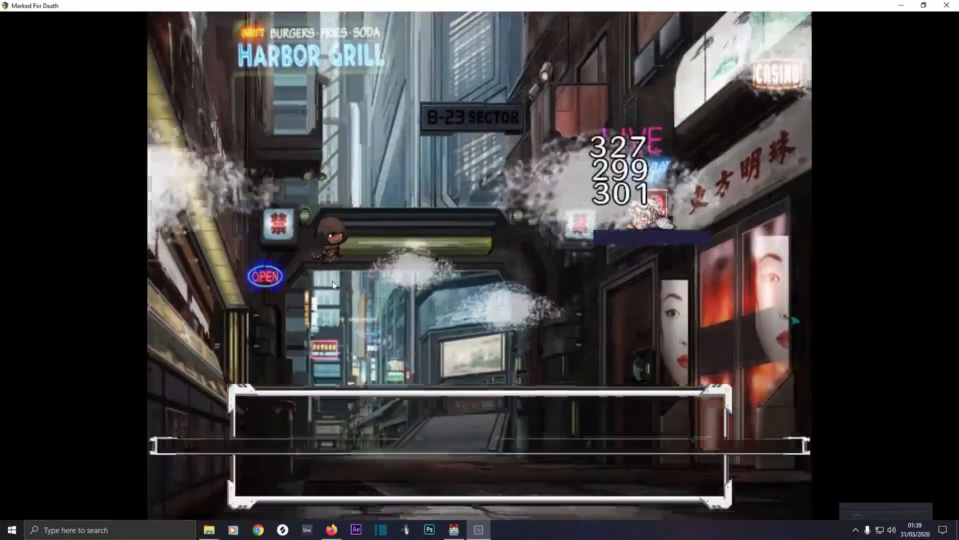
{"action": "left_click", "coordinate": [316, 267]}
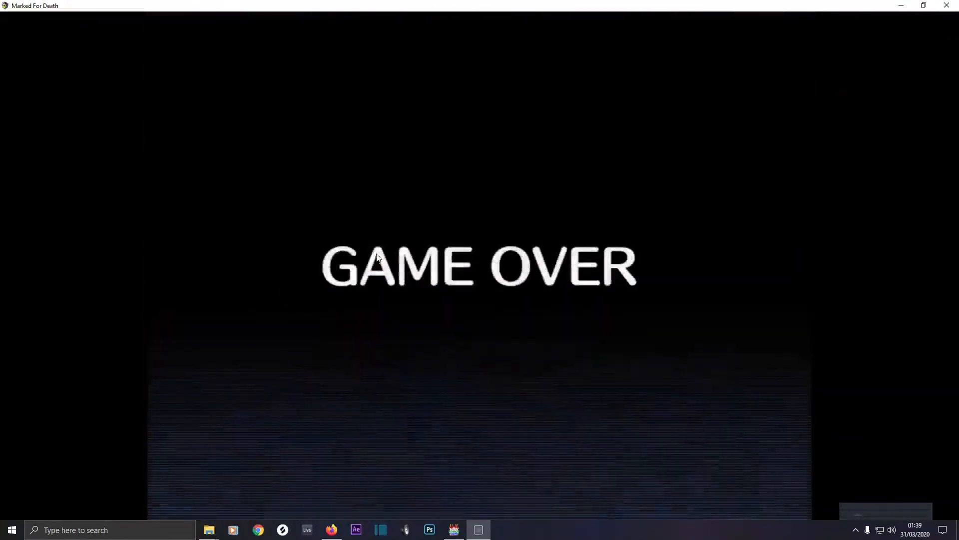
Step: Restart the game, continue from save File 2 in a maximized window, and leave the hotel
{"action": "key", "text": "F5"}
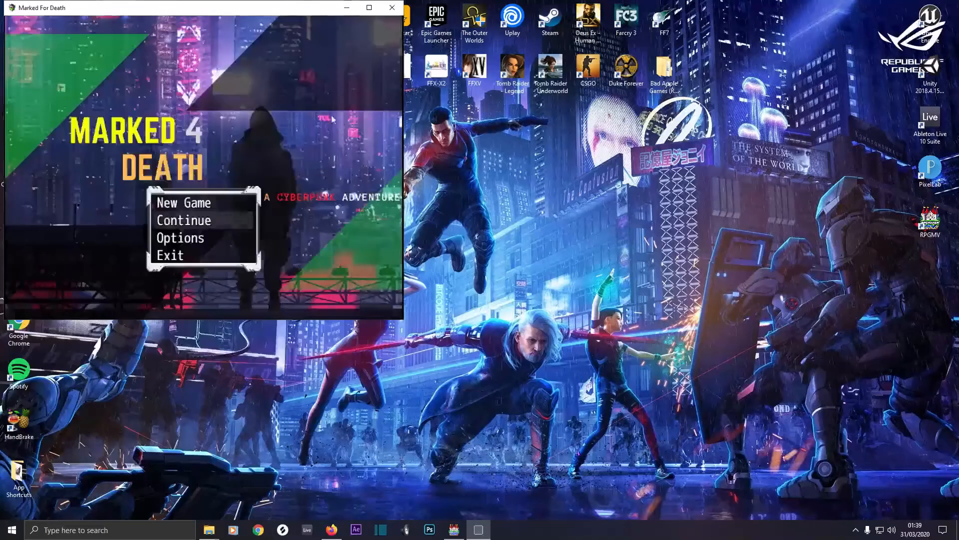
{"action": "left_click", "coordinate": [207, 220]}
{"action": "left_click", "coordinate": [191, 124]}
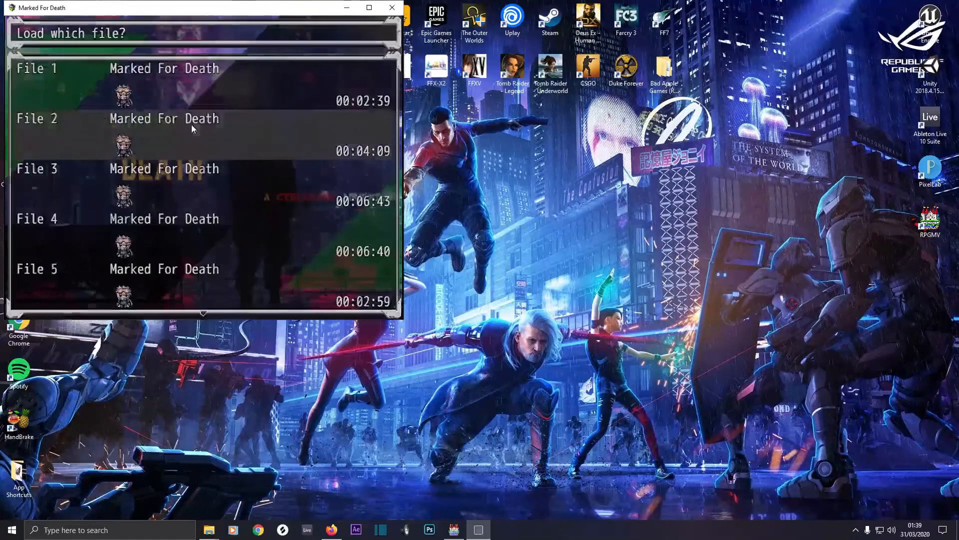
{"action": "left_click", "coordinate": [369, 8]}
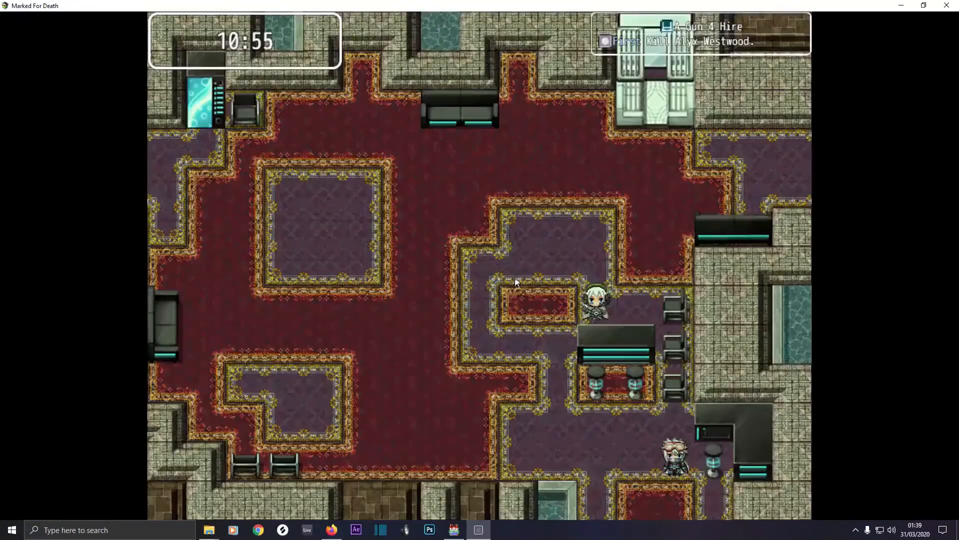
{"action": "left_click", "coordinate": [671, 492]}
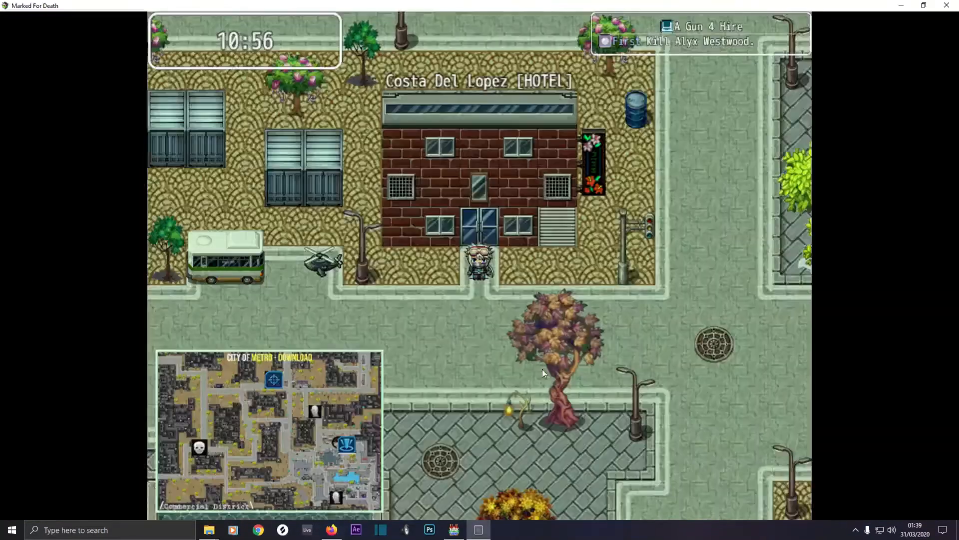
Step: Equip Wyatt Brody with the Blaster (Black Watch) weapon and return to the city map
{"action": "key", "text": "Escape"}
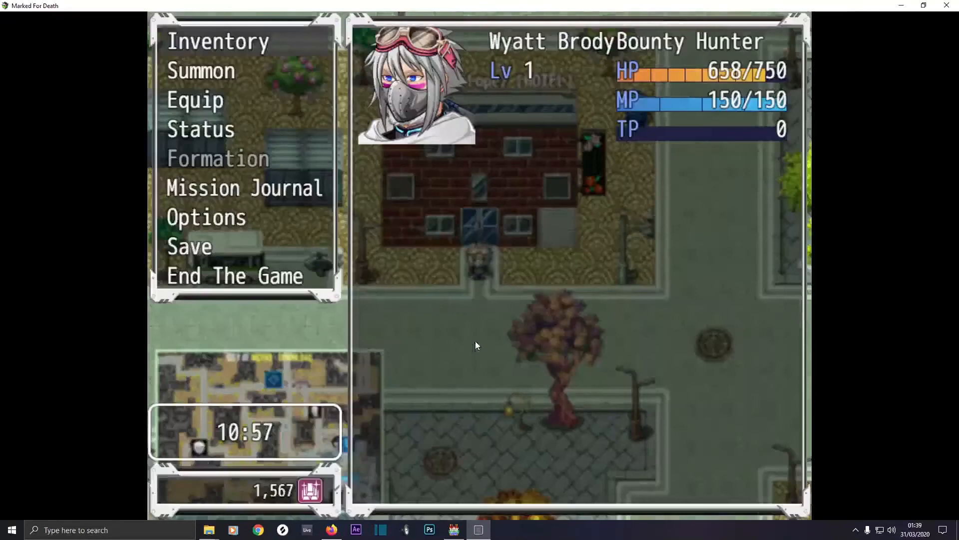
{"action": "left_click", "coordinate": [209, 103]}
{"action": "left_click", "coordinate": [209, 104]}
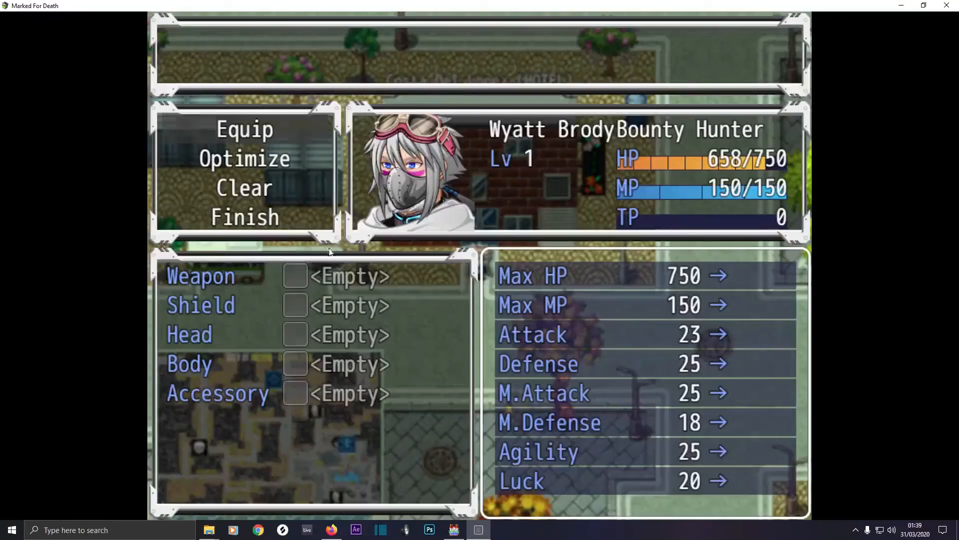
{"action": "left_click", "coordinate": [251, 131]}
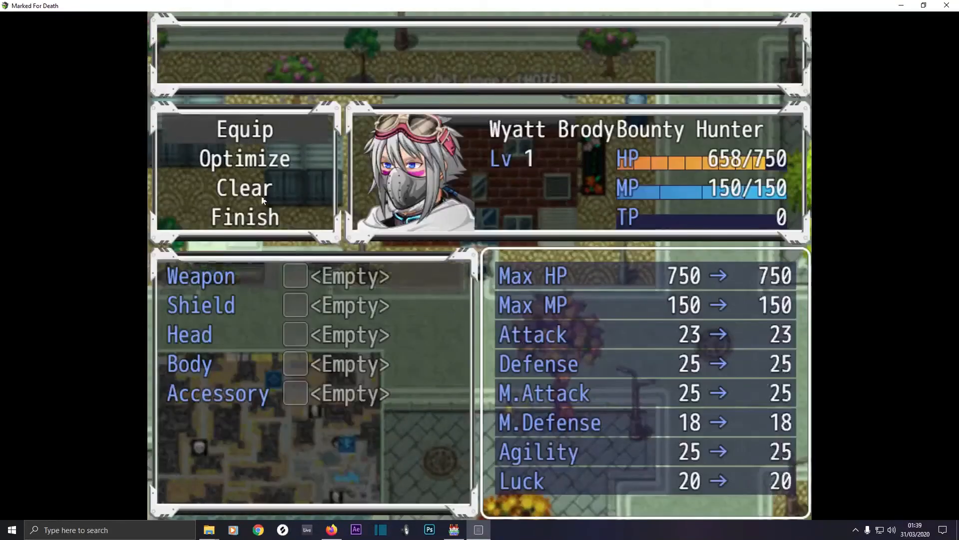
{"action": "left_click", "coordinate": [273, 275]}
{"action": "left_click", "coordinate": [240, 282]}
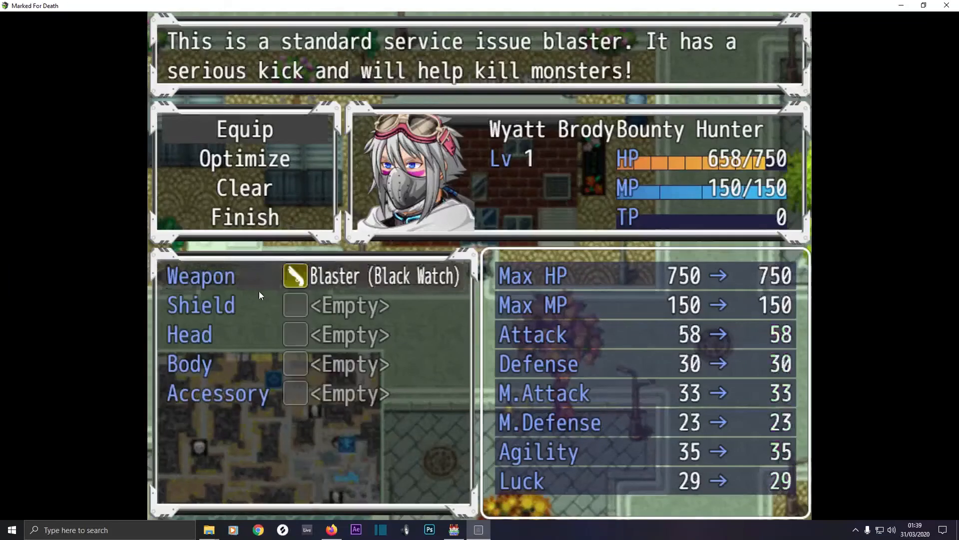
{"action": "key", "text": "Escape"}
{"action": "key", "text": "Escape"}
{"action": "key", "text": "Escape"}
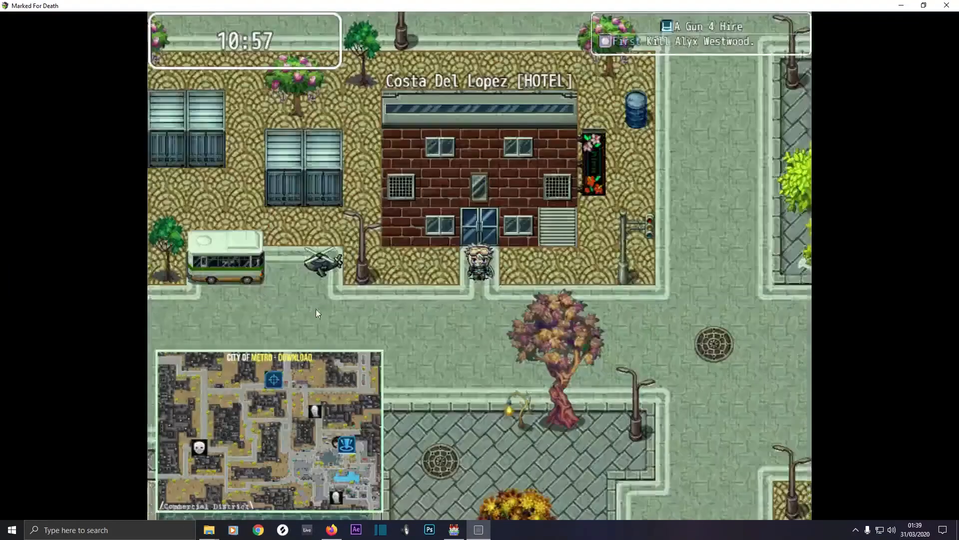
Step: Board the helicopter beside the hotel and travel to Alyx Westwood at the western skull marker
{"action": "left_click", "coordinate": [323, 274]}
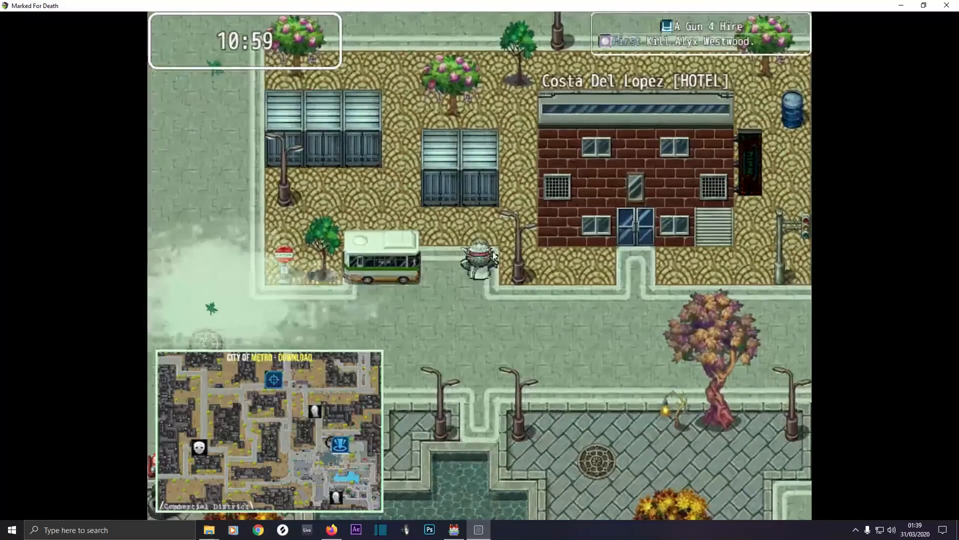
{"action": "left_click", "coordinate": [473, 264]}
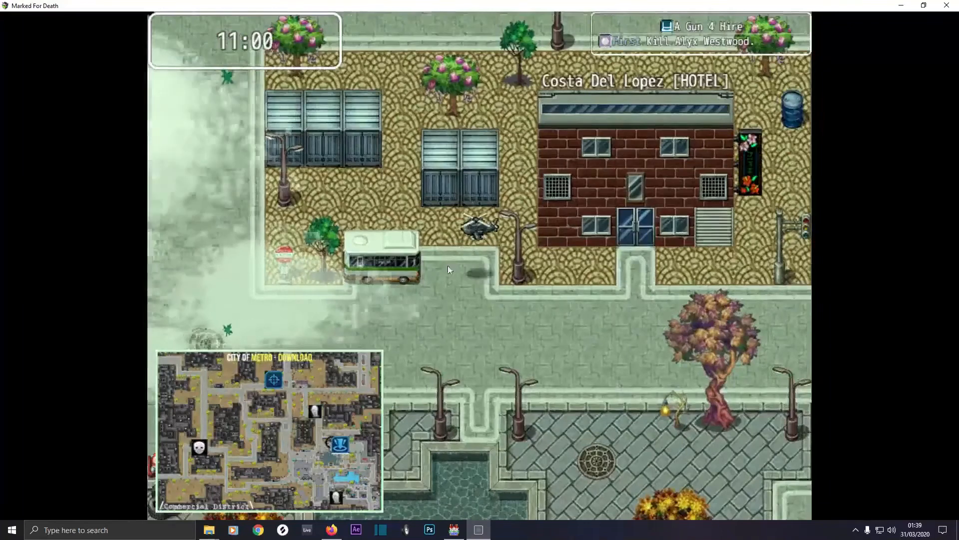
{"action": "left_click", "coordinate": [382, 261]}
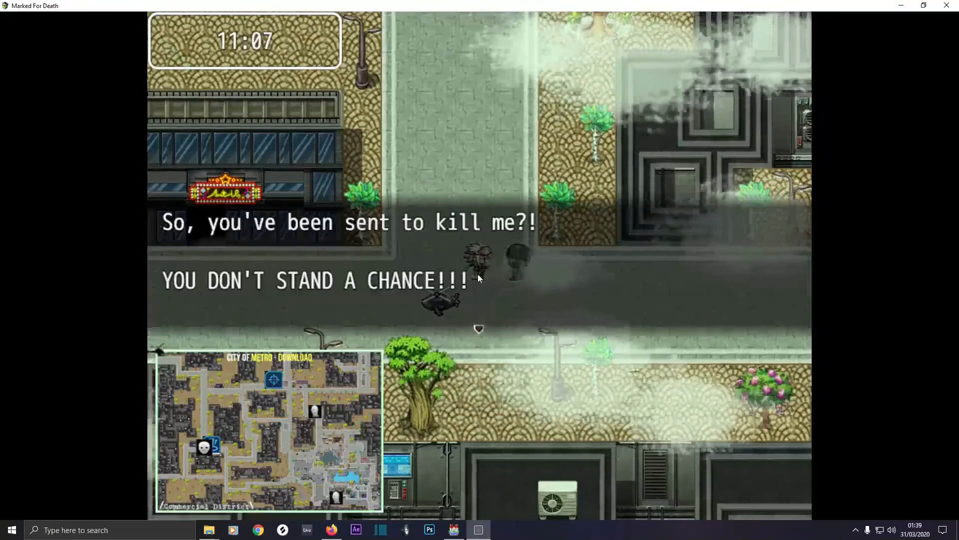
Step: Start the battle with Alyx Westwood and attack with the Inferno summon
{"action": "left_click", "coordinate": [502, 286]}
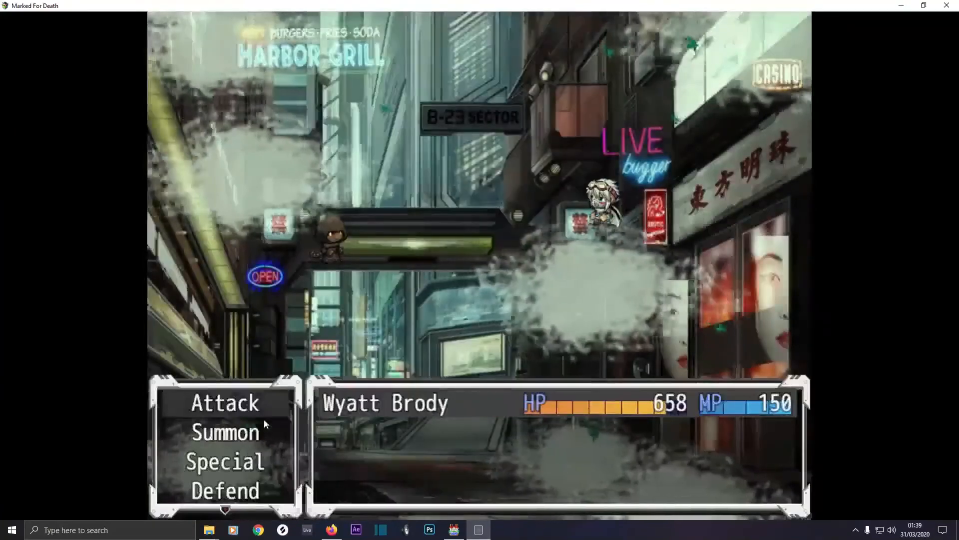
{"action": "double_click", "coordinate": [258, 436]}
{"action": "left_click", "coordinate": [542, 405]}
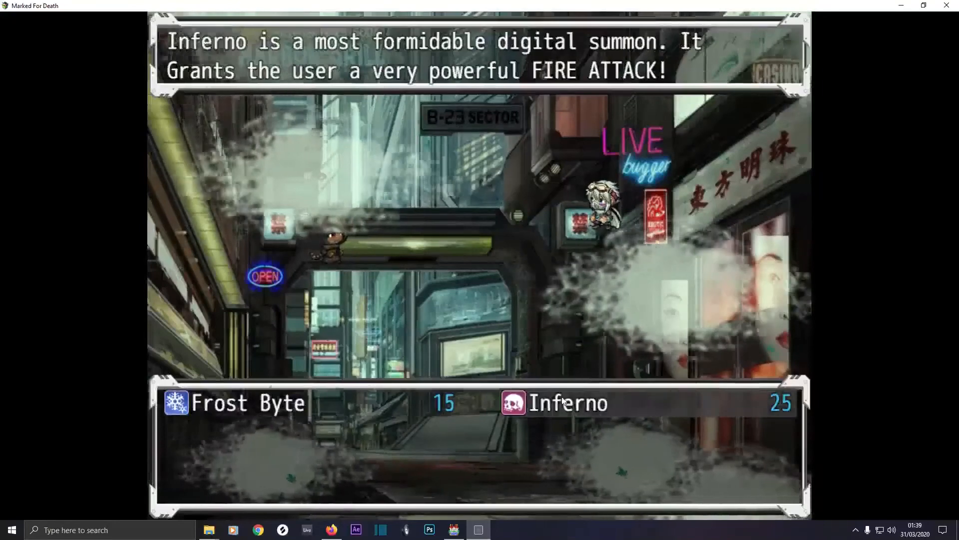
{"action": "left_click", "coordinate": [542, 406]}
{"action": "left_click", "coordinate": [332, 254]}
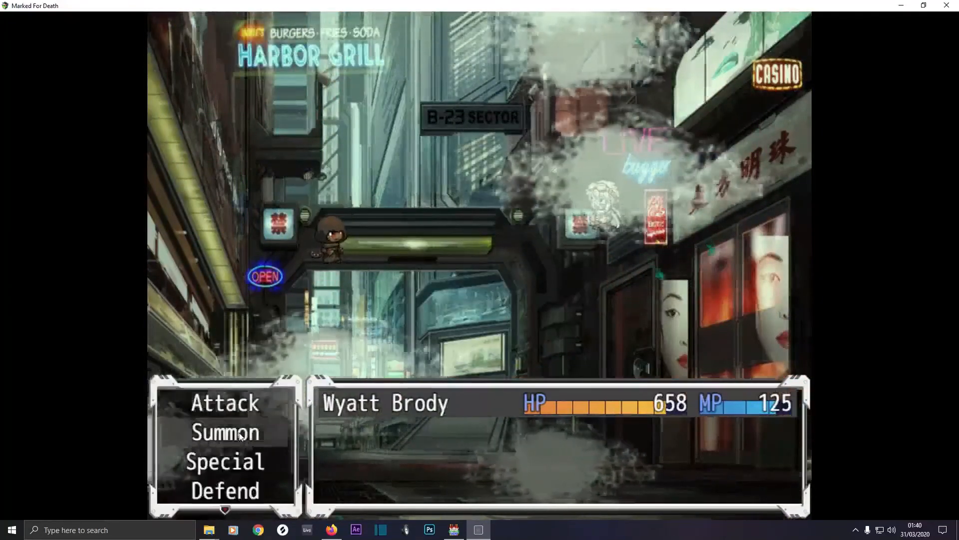
Step: Repeat the Inferno summon against Alyx Westwood for three more turns until the enemy is defeated
{"action": "left_click", "coordinate": [240, 433]}
{"action": "left_click", "coordinate": [565, 414]}
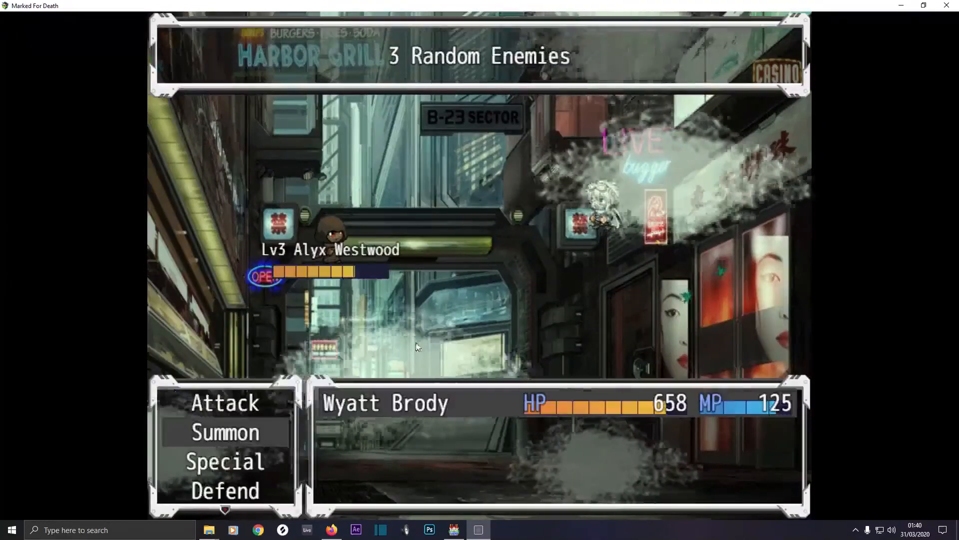
{"action": "left_click", "coordinate": [334, 268]}
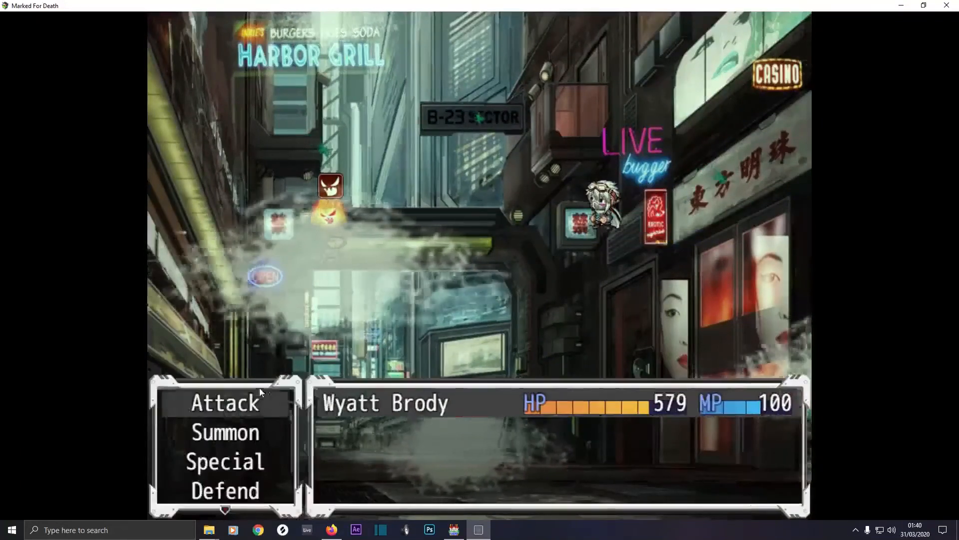
{"action": "left_click", "coordinate": [234, 432]}
{"action": "left_click", "coordinate": [234, 431]}
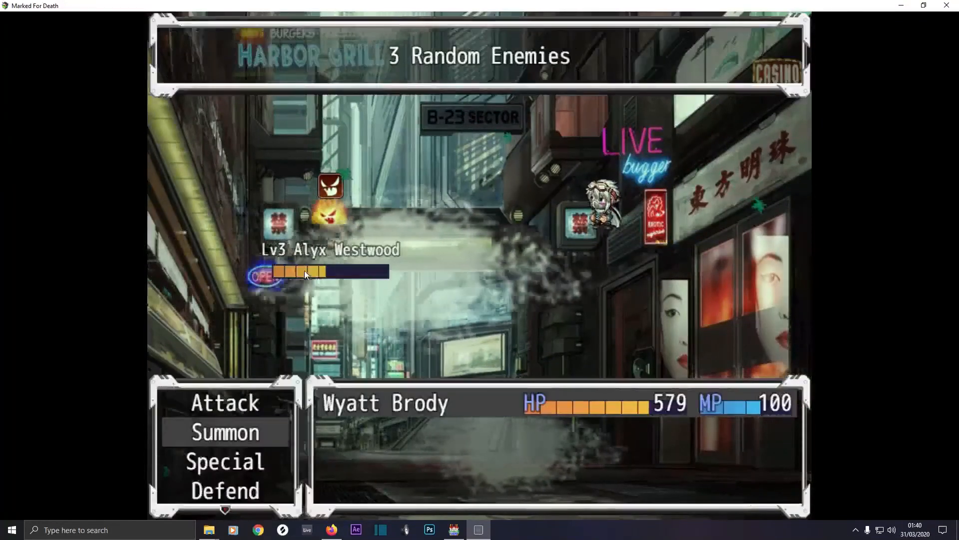
{"action": "left_click", "coordinate": [320, 233]}
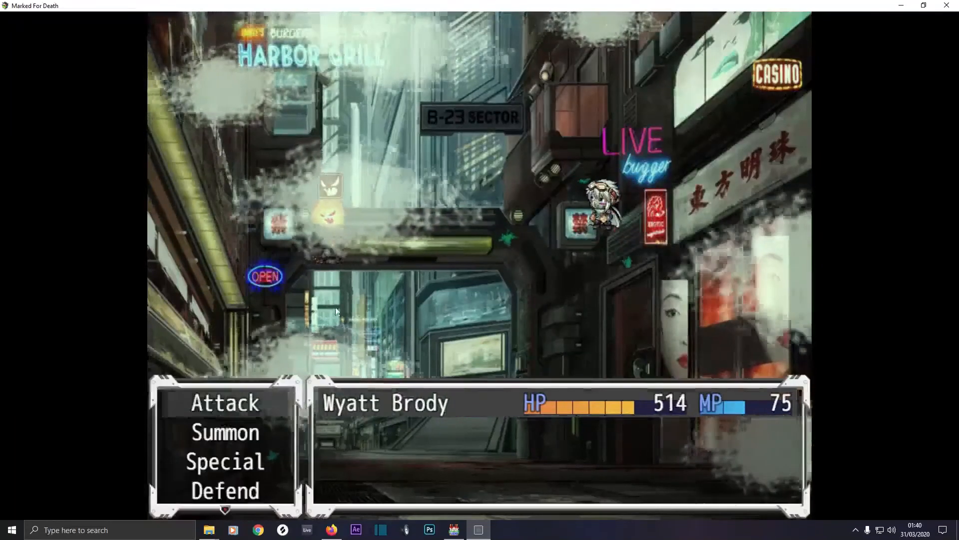
{"action": "left_click", "coordinate": [255, 430]}
{"action": "left_click", "coordinate": [568, 412]}
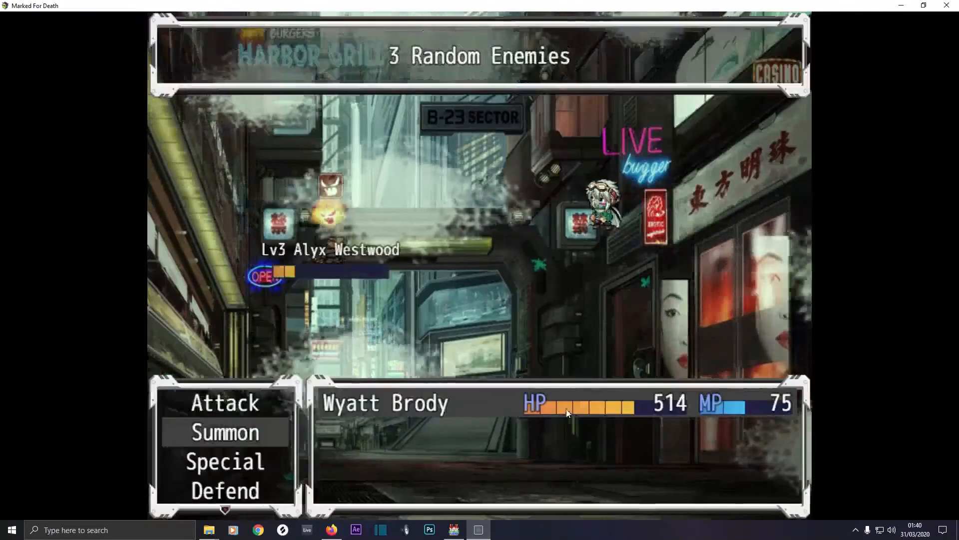
{"action": "left_click", "coordinate": [352, 268]}
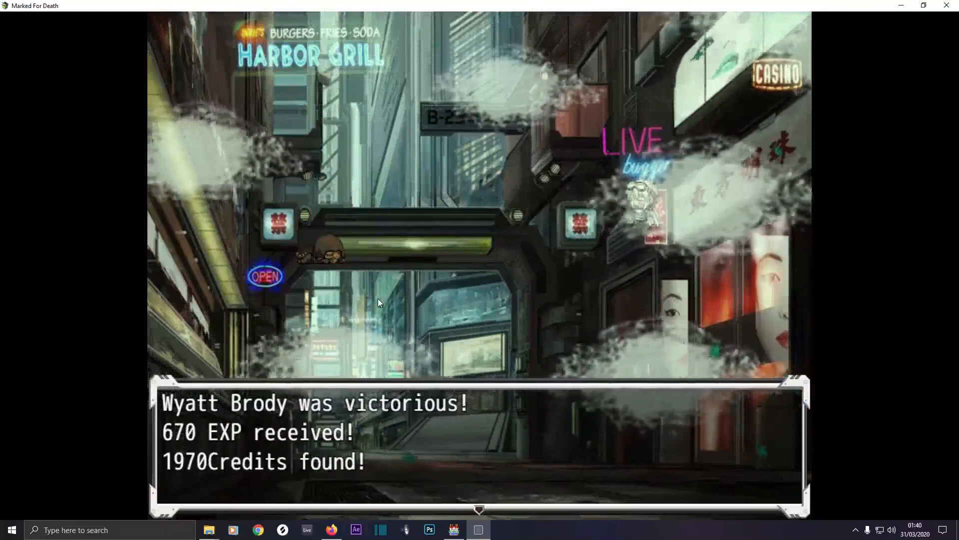
Step: Dismiss the victory and level-up messages to return to the city map
{"action": "left_click", "coordinate": [374, 314]}
{"action": "left_click", "coordinate": [373, 314]}
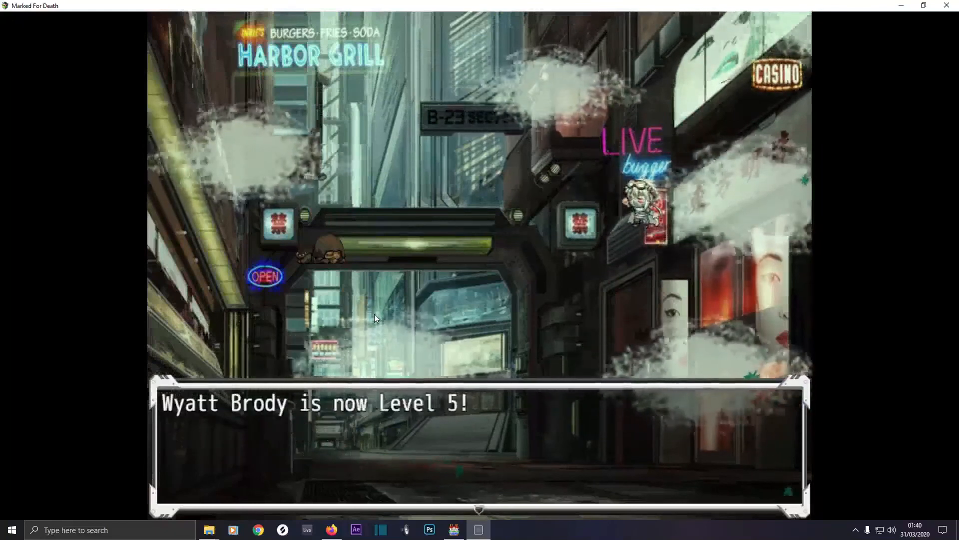
{"action": "left_click", "coordinate": [373, 314]}
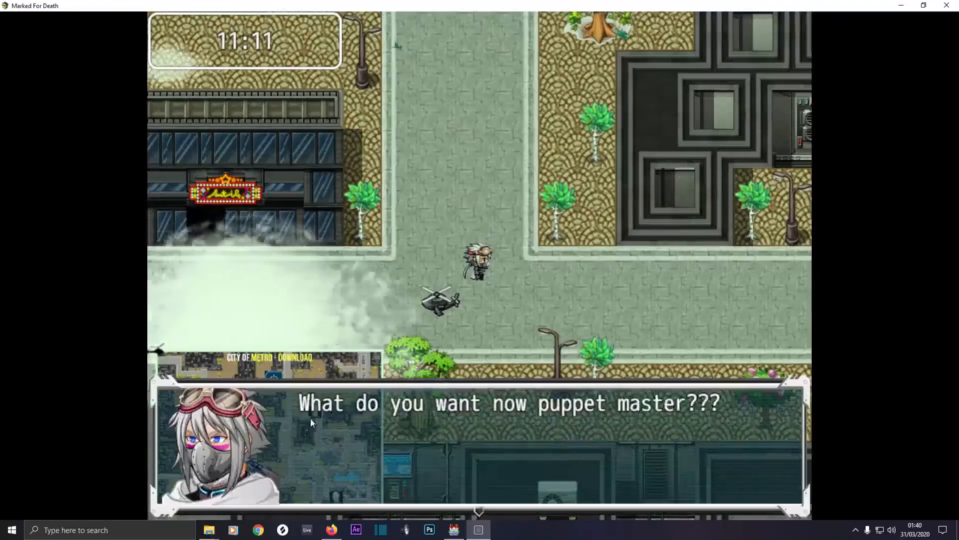
Step: Advance through Wyatt Brody's dialogue to start the Government Puppet mission and update the mini-map objectives
{"action": "left_click", "coordinate": [344, 427]}
{"action": "left_click", "coordinate": [344, 426]}
{"action": "left_click", "coordinate": [344, 427]}
{"action": "left_click", "coordinate": [344, 427]}
{"action": "left_click", "coordinate": [344, 427]}
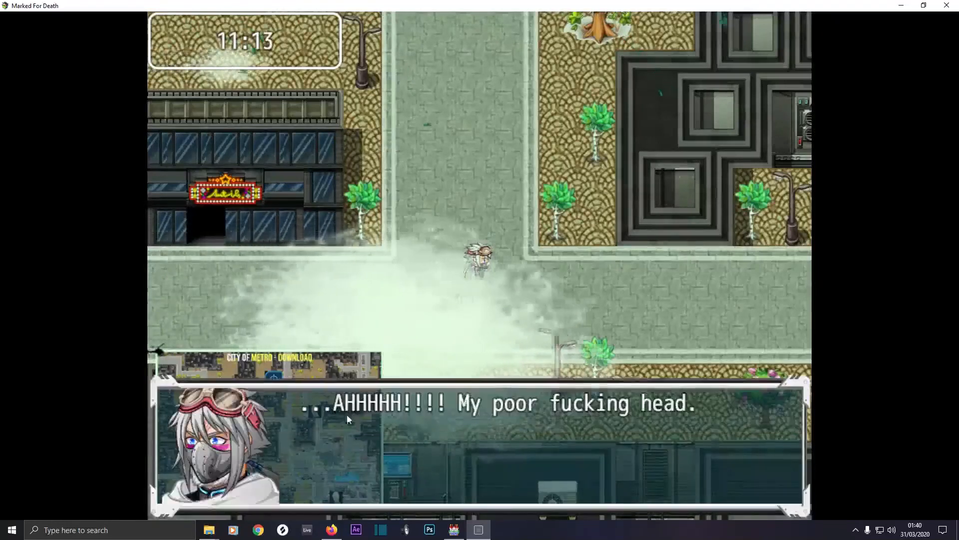
{"action": "left_click", "coordinate": [390, 400]}
{"action": "left_click", "coordinate": [389, 400]}
{"action": "left_click", "coordinate": [390, 400]}
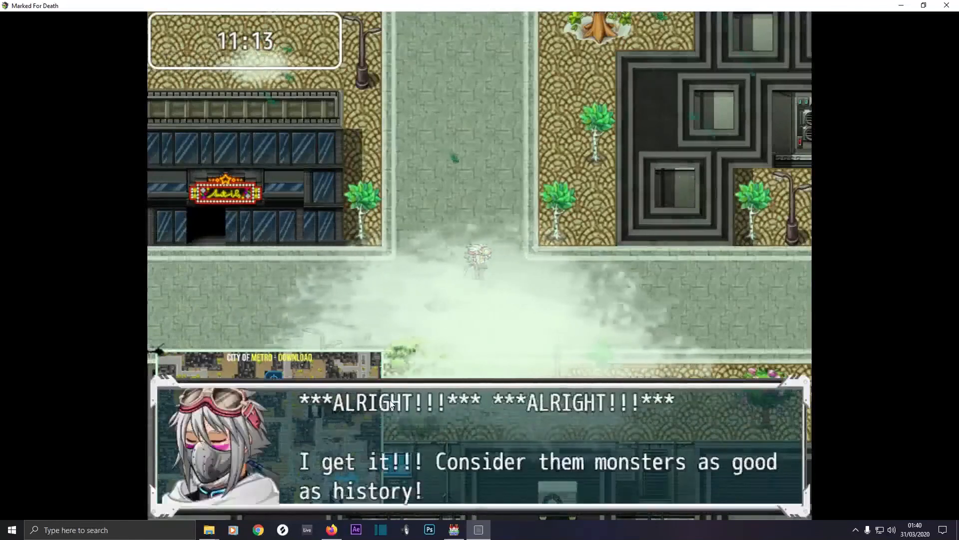
{"action": "left_click", "coordinate": [390, 400]}
{"action": "left_click", "coordinate": [390, 399]}
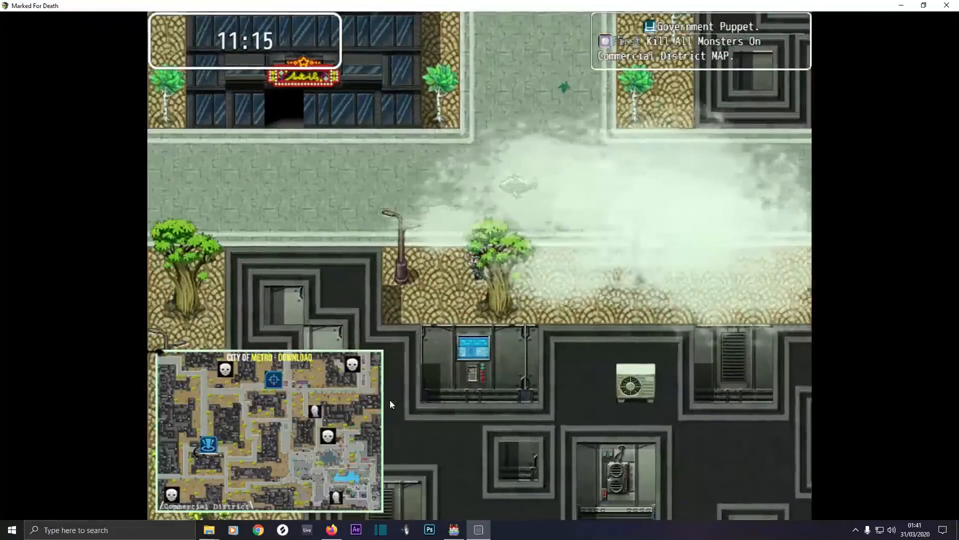